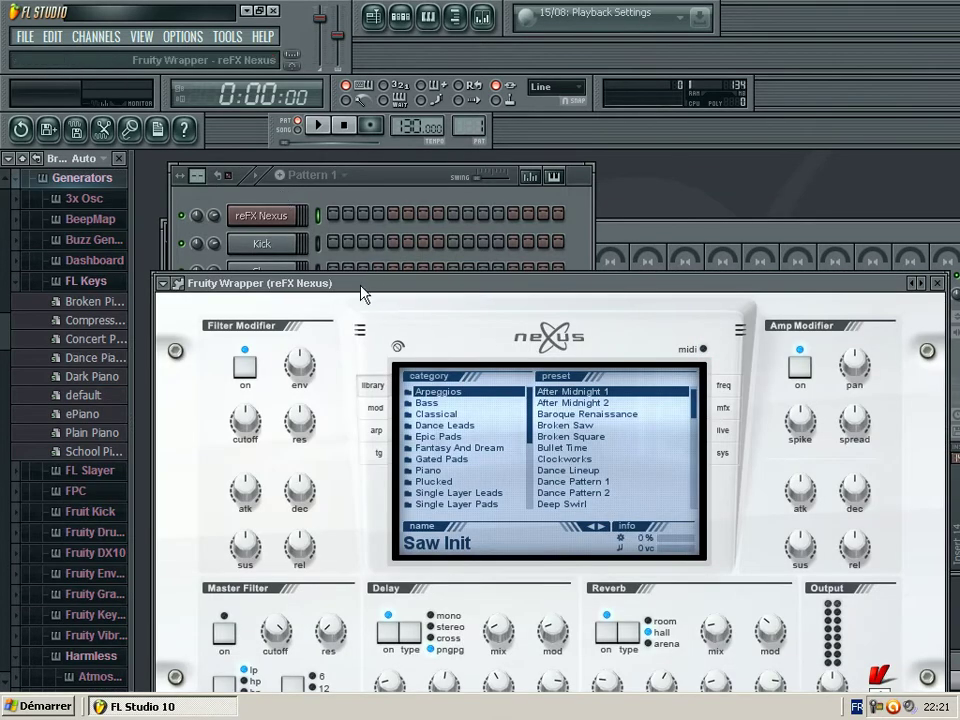
Load the Nexus Grandpiano preset from the Piano category in reFX Nexus.
left_click_drag(361, 287, 339, 211)
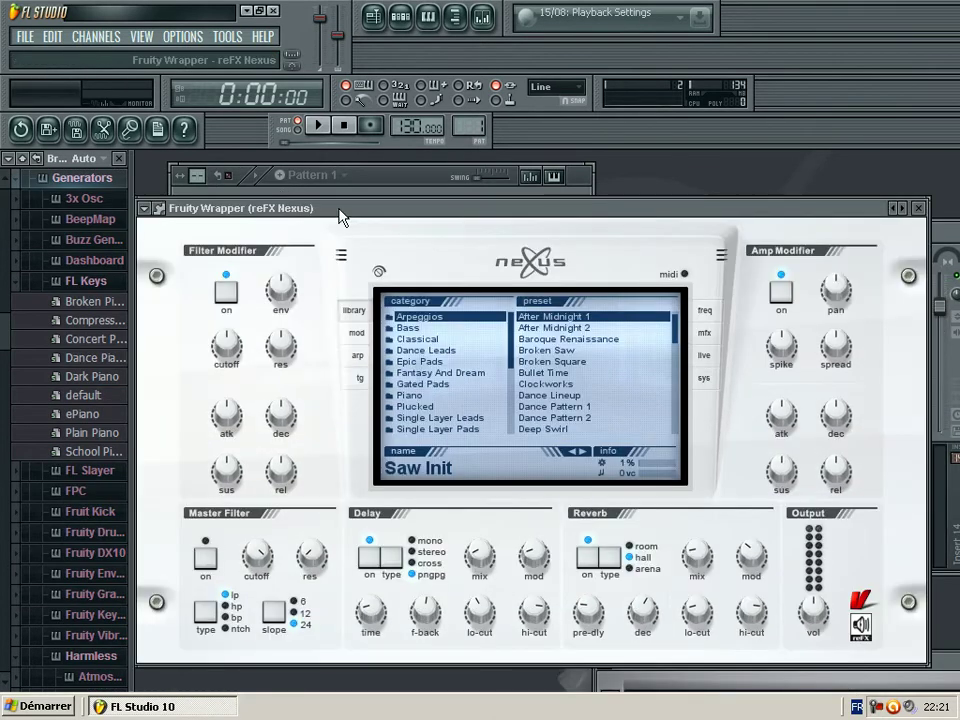
left_click(420, 396)
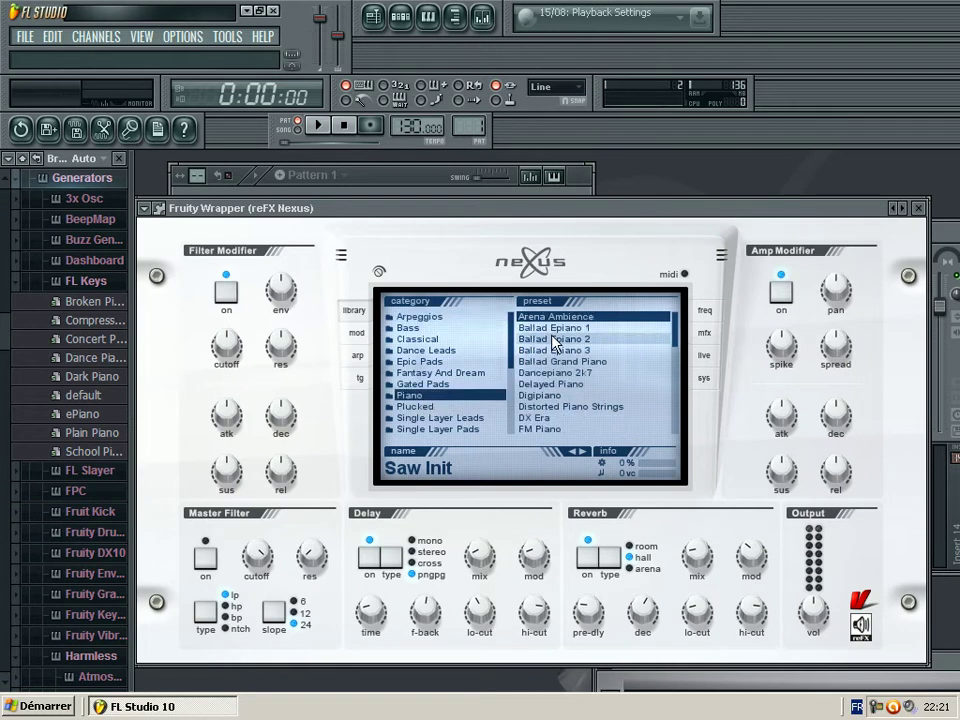
scroll(565, 375, "down", 5)
left_click(560, 361)
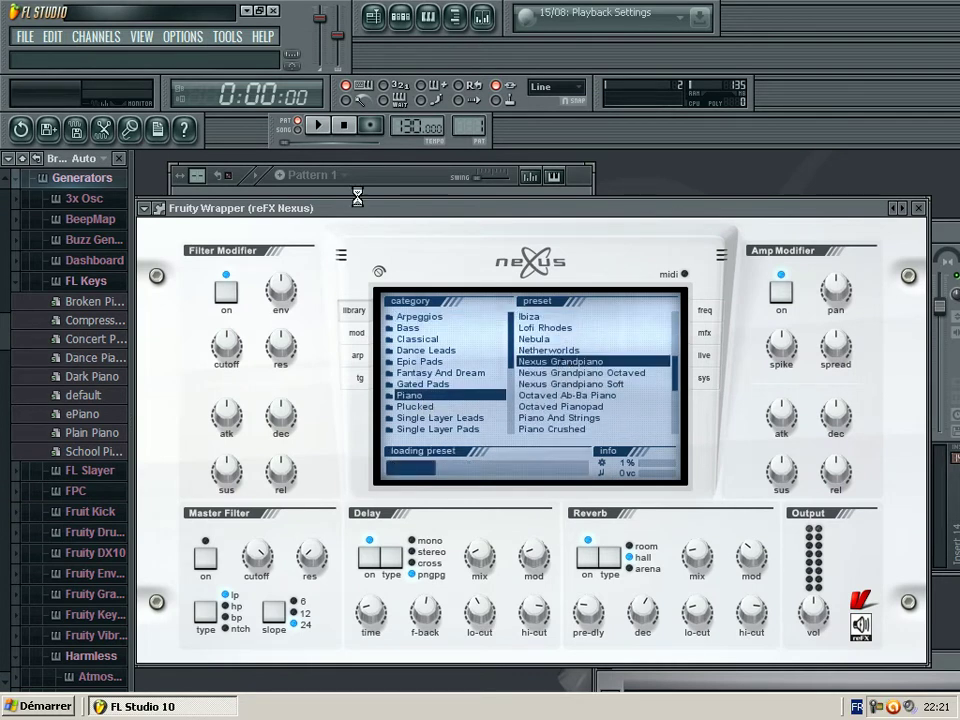
Open the reFX Nexus channel's piano roll and place two consecutive two-step notes, C7 and B6, at the start of bar 1.
left_click(370, 177)
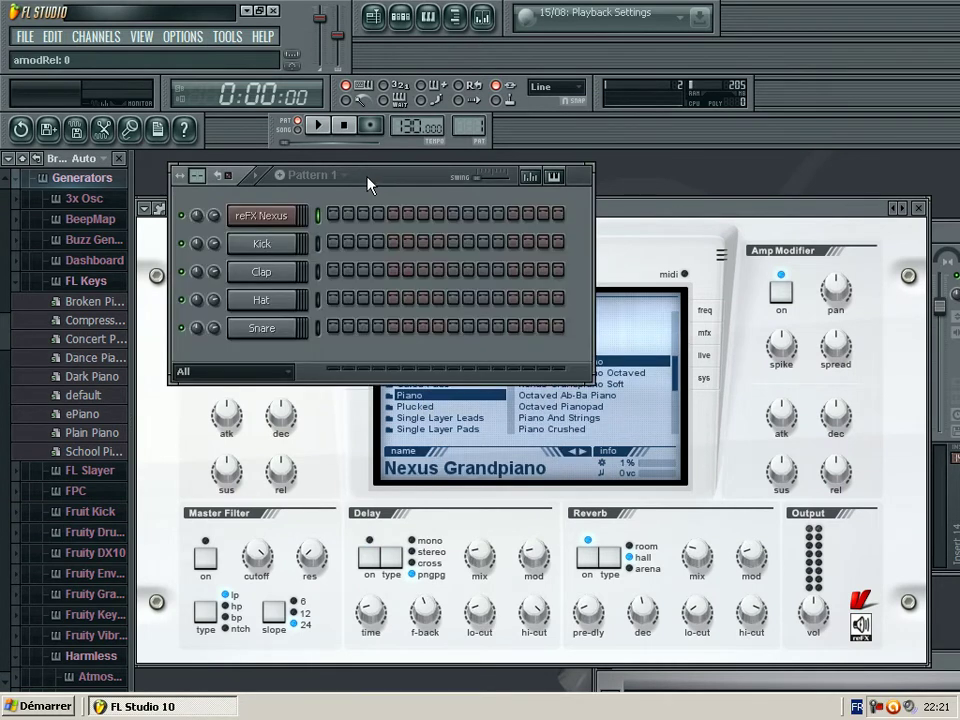
left_click(384, 172)
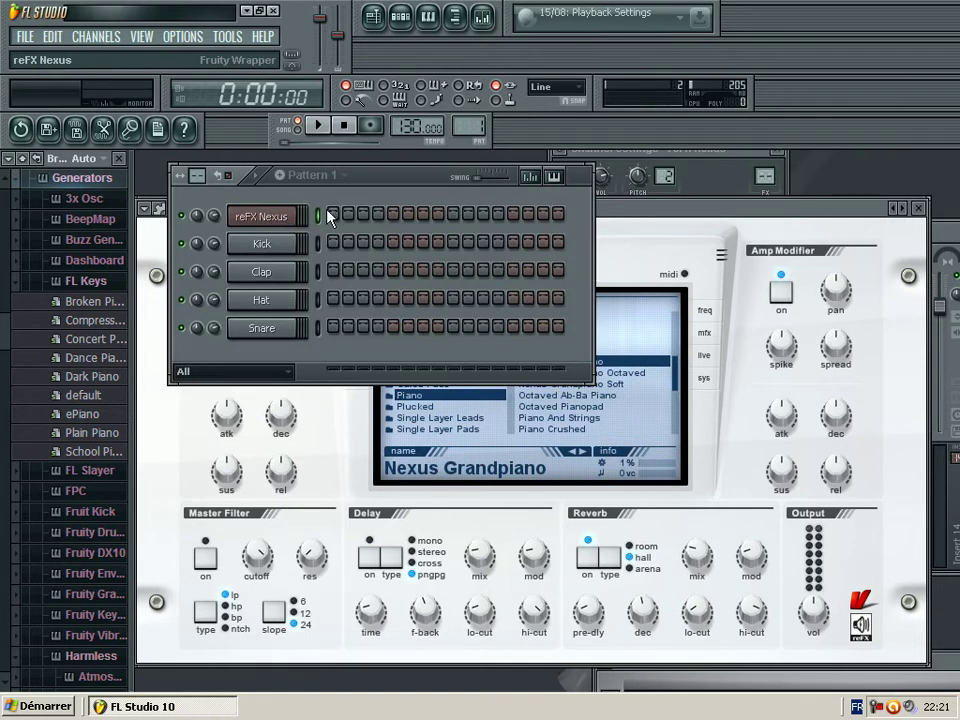
key("F7")
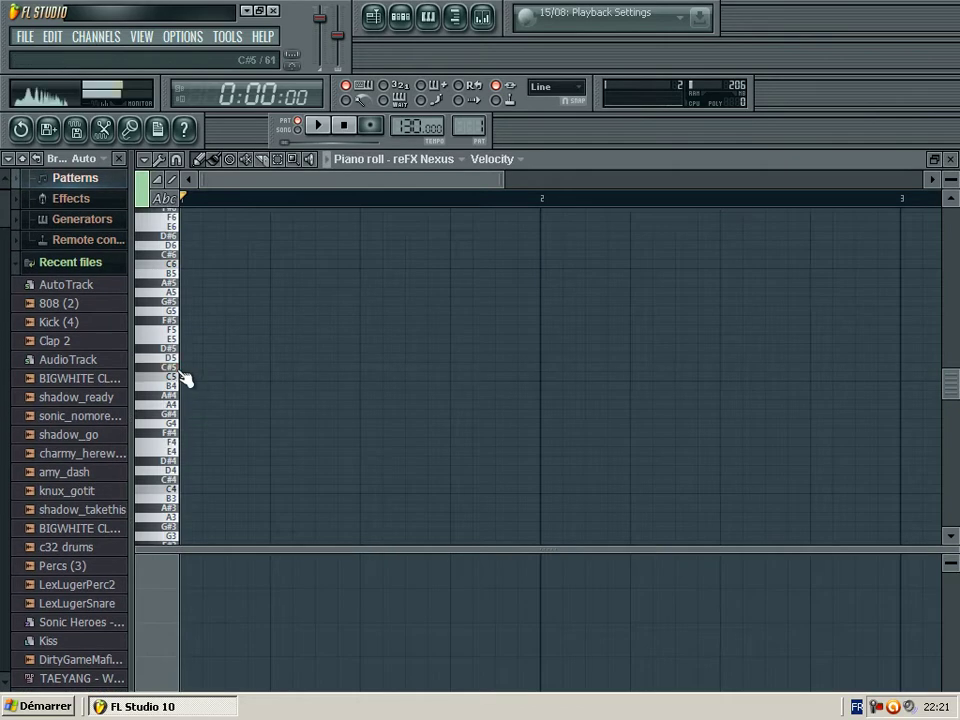
scroll(187, 352, "up", 3)
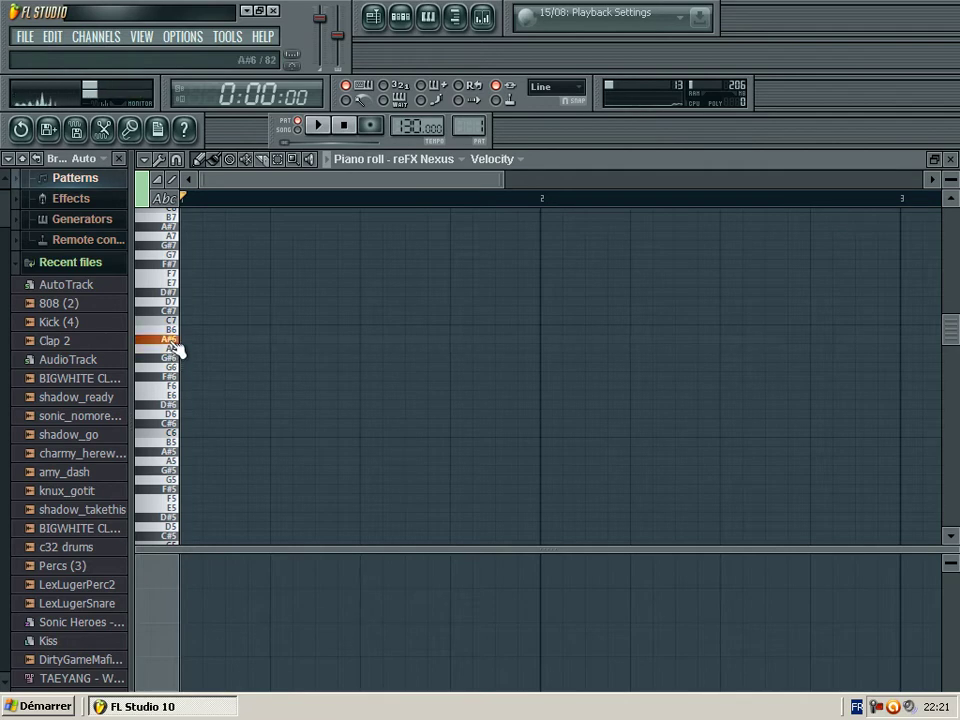
left_click(184, 330)
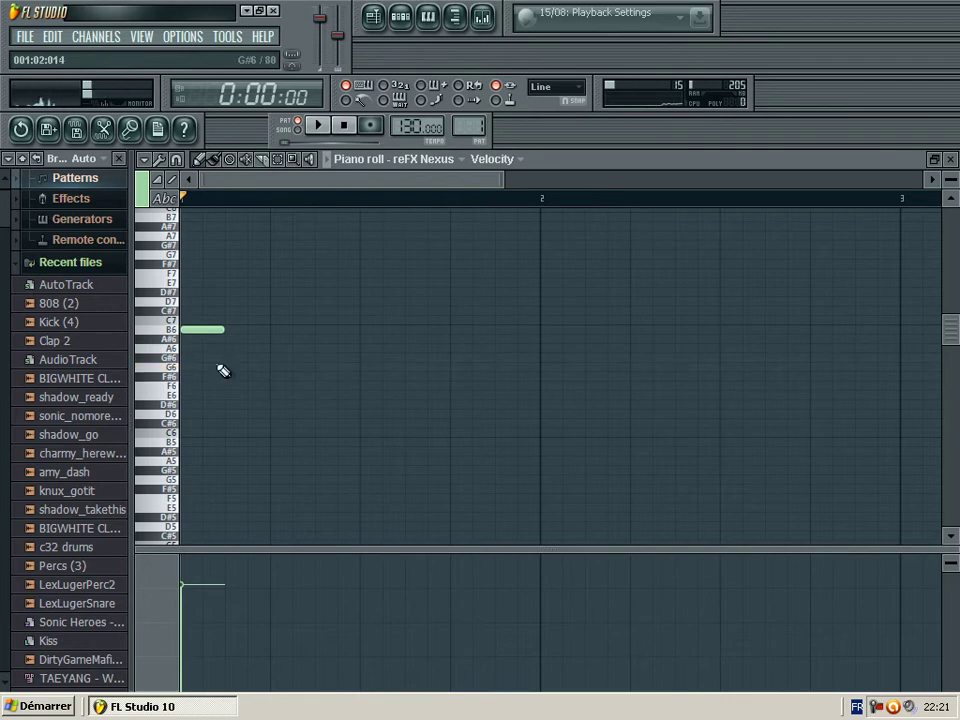
left_click_drag(195, 326, 195, 319)
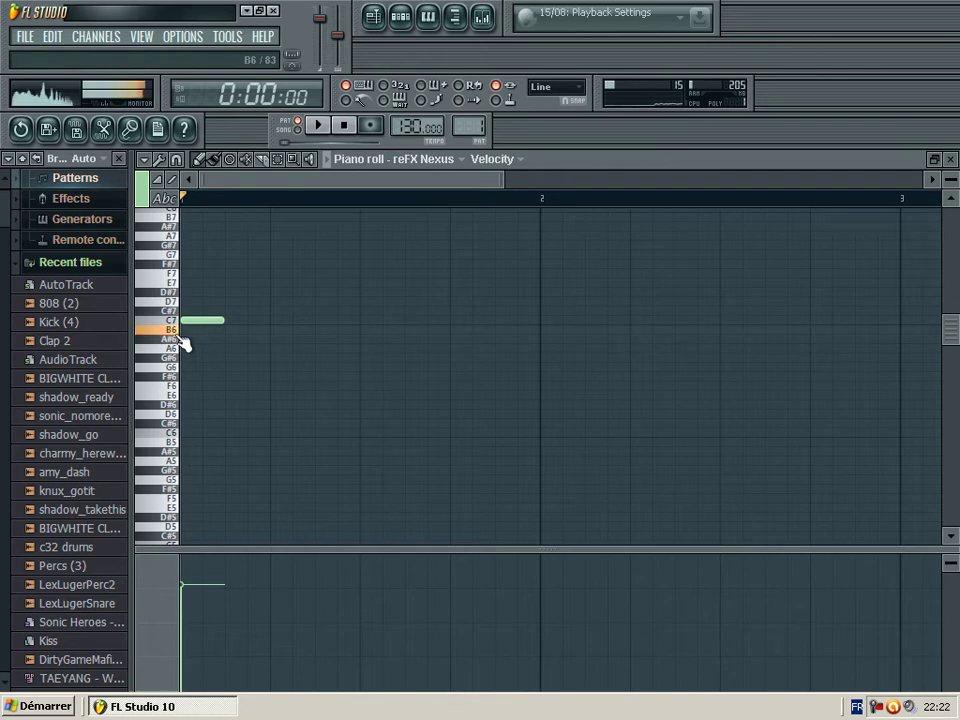
left_click(225, 330)
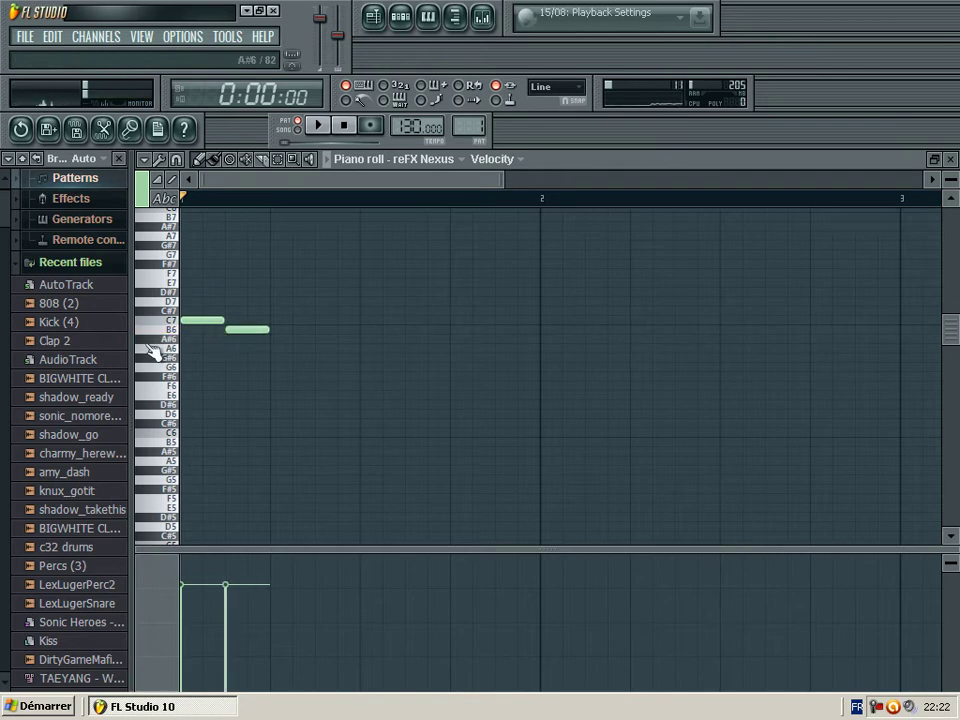
Play the pattern and add an E6 note after the B6, lengthened to four steps.
left_click(320, 126)
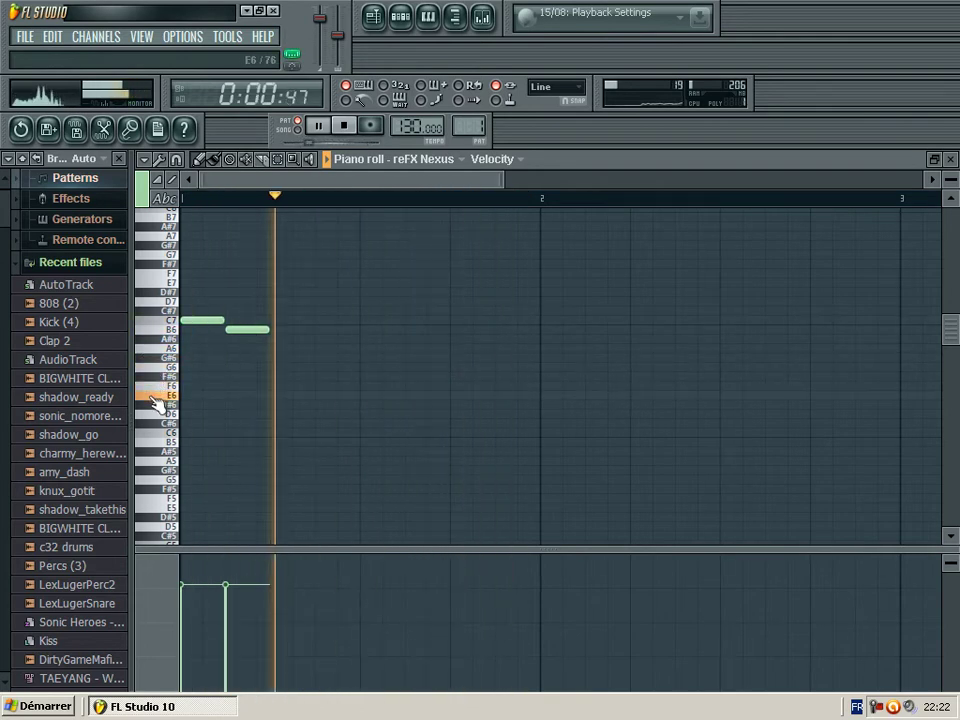
left_click(275, 396)
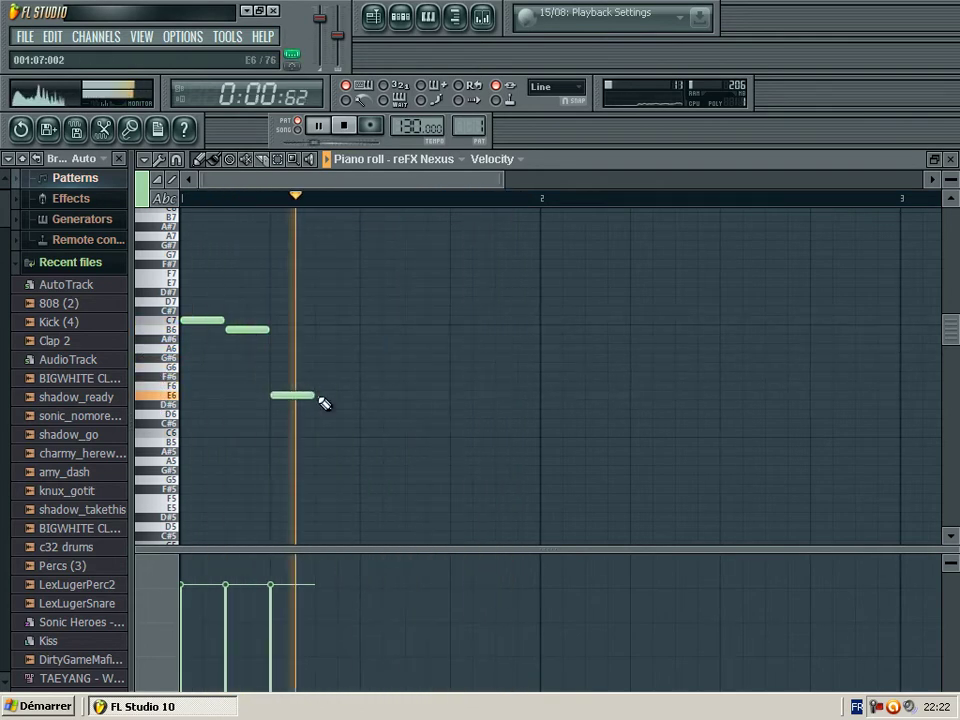
left_click_drag(313, 395, 355, 395)
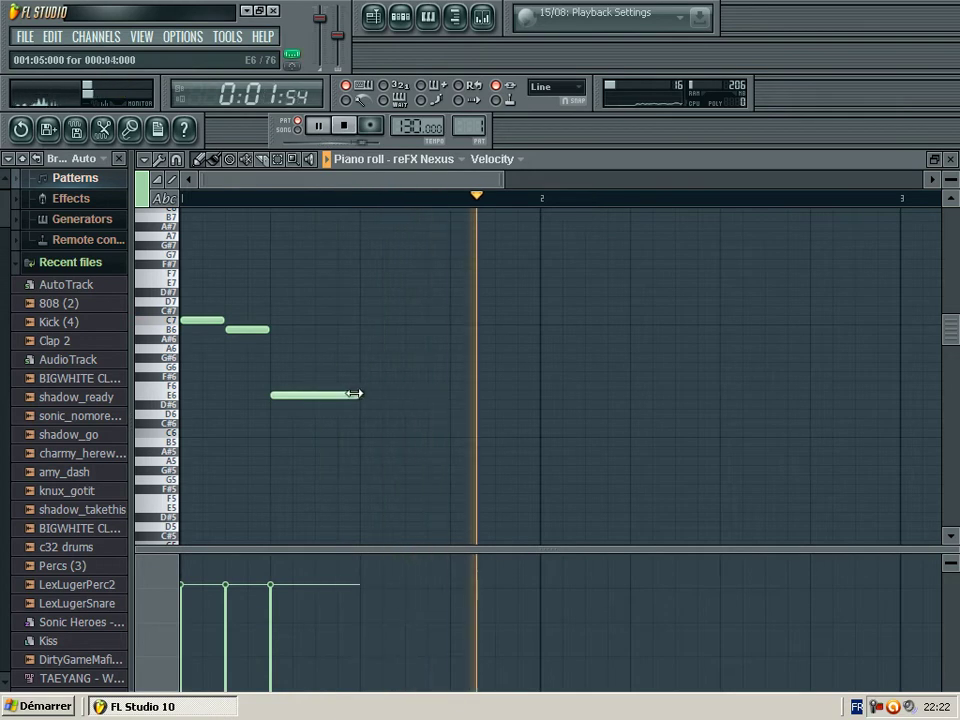
Fill the rest of bar 1 with two-step notes C7, B6, E6 and A6, and set the tempo to 136.
left_click(361, 321)
left_click_drag(448, 321, 461, 398)
left_click(405, 328)
left_click(510, 349)
left_click_drag(411, 129, 411, 119)
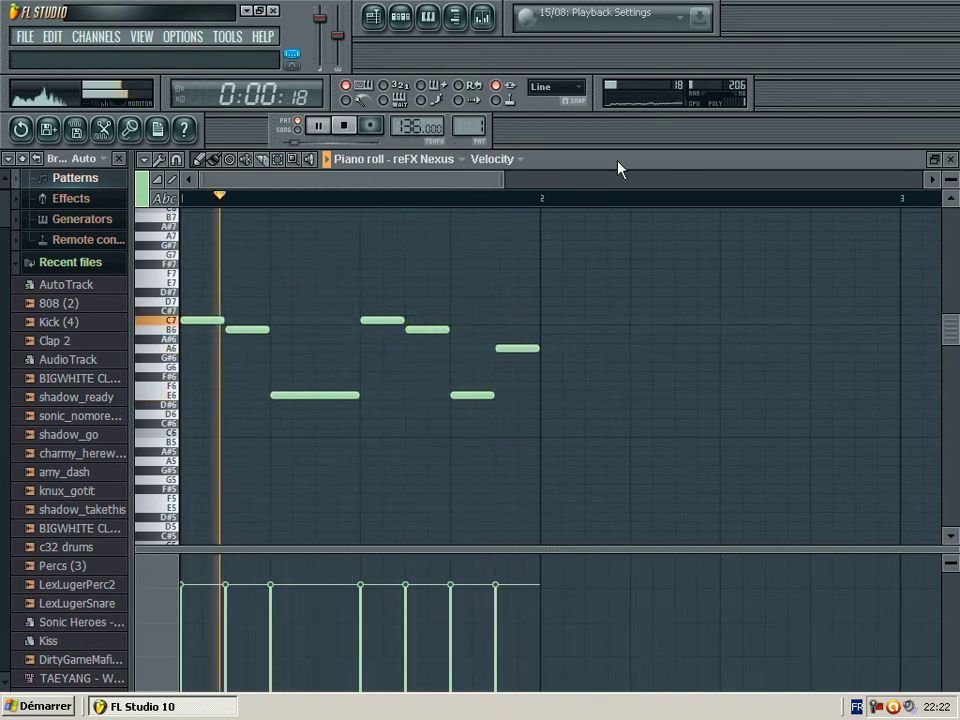
Erase the stray C#7 note and transpose the whole melody down three semitones to start on A6.
key("ctrl+a")
left_click(204, 313)
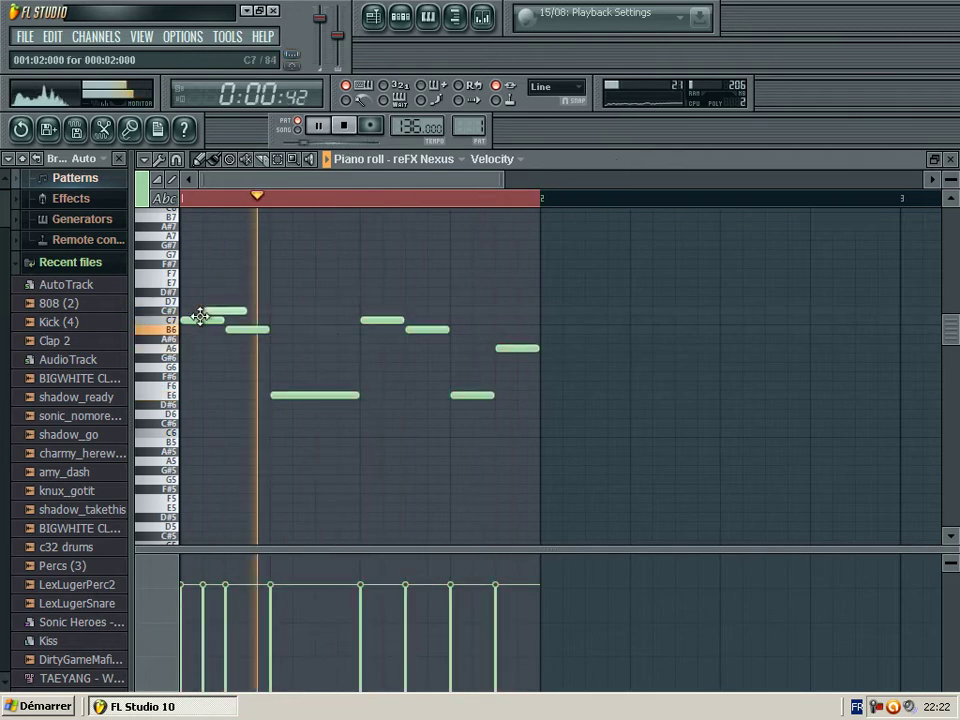
right_click(215, 312)
key("ctrl+a")
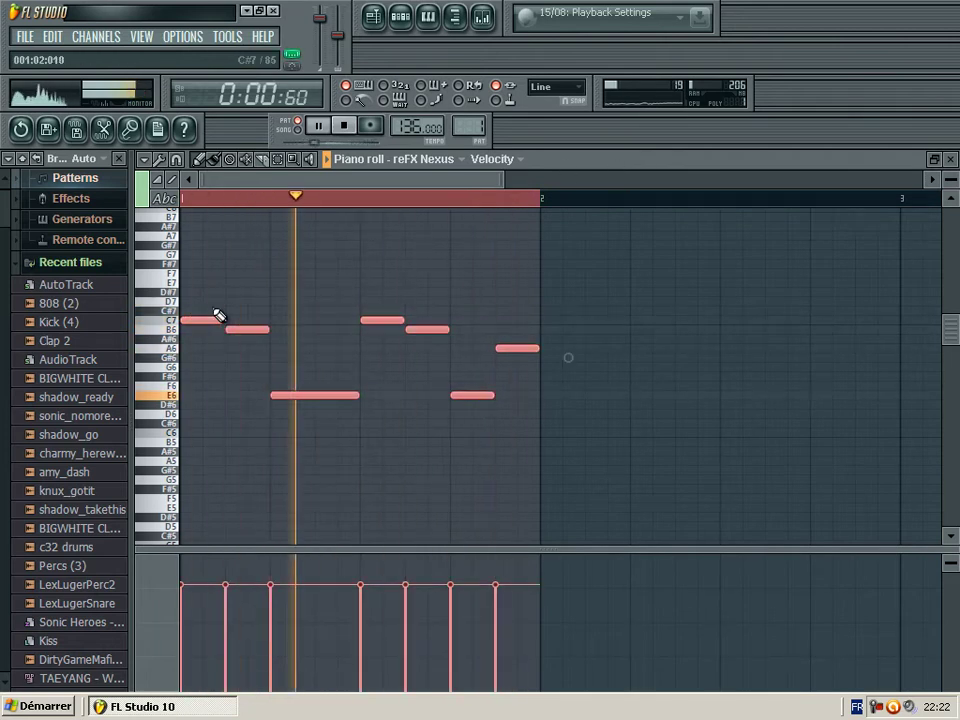
left_click_drag(206, 321, 203, 357)
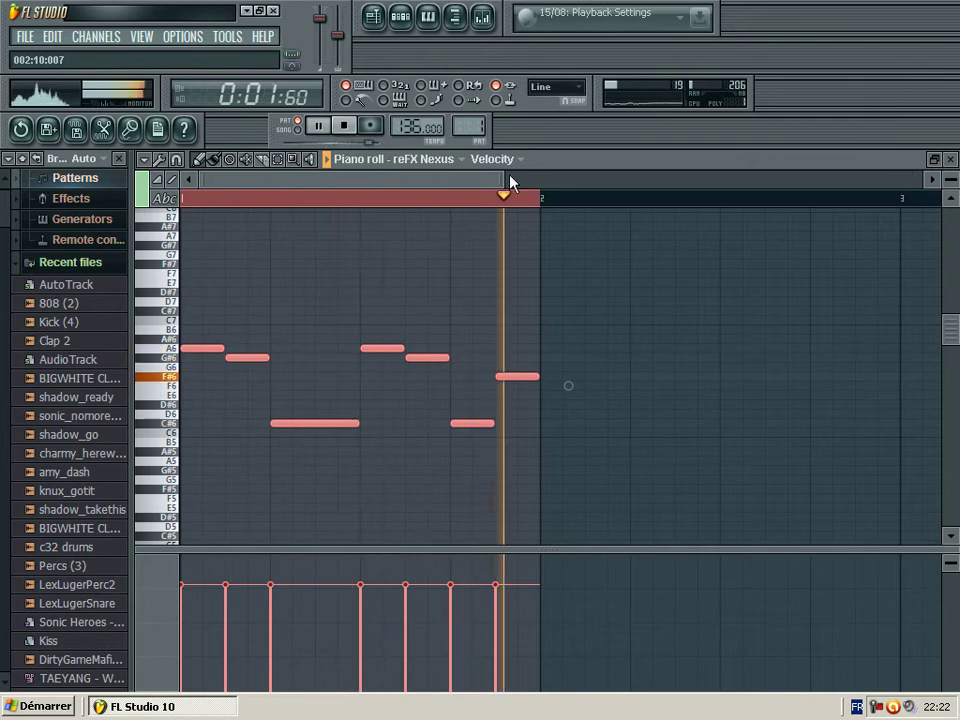
Pause playback, transpose the whole melody down five semitones to start on E6, and play it briefly.
left_click(318, 127)
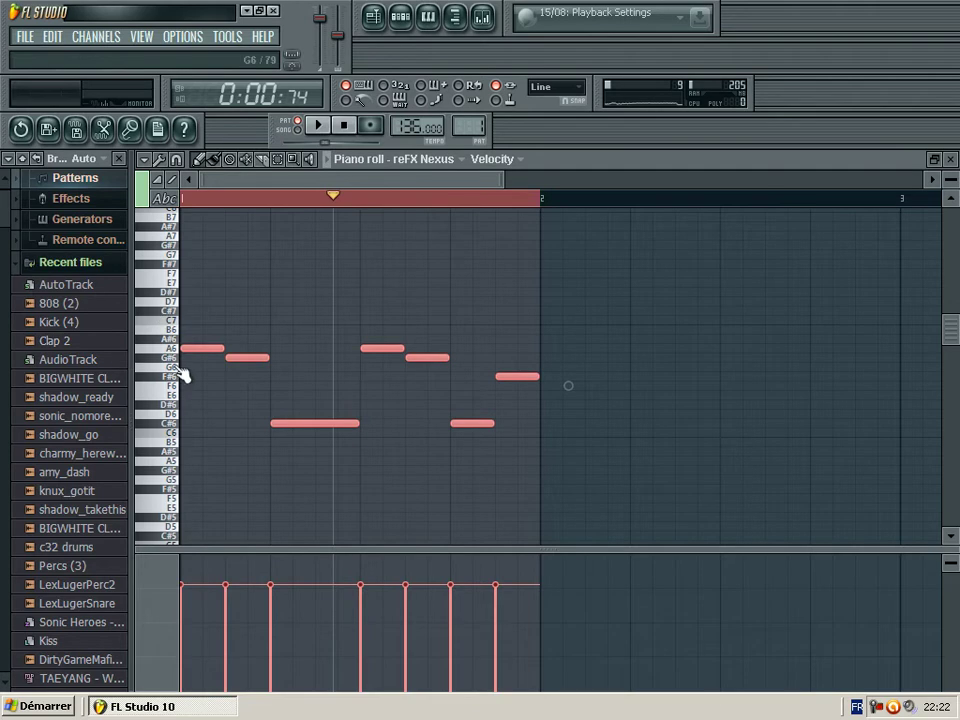
left_click_drag(192, 348, 185, 397)
left_click(317, 127)
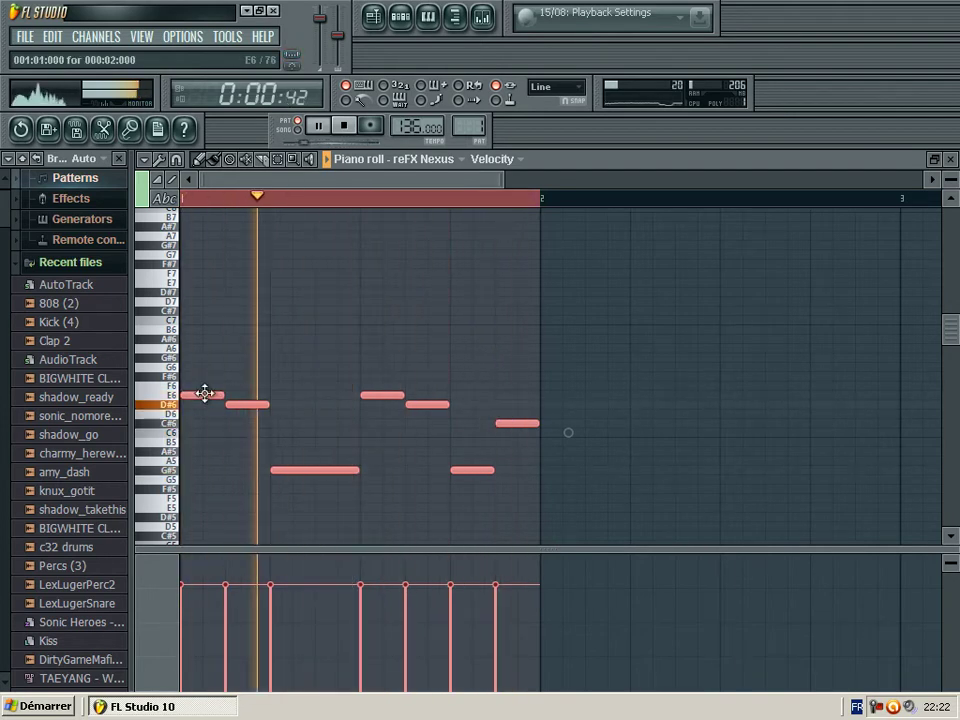
left_click(320, 126)
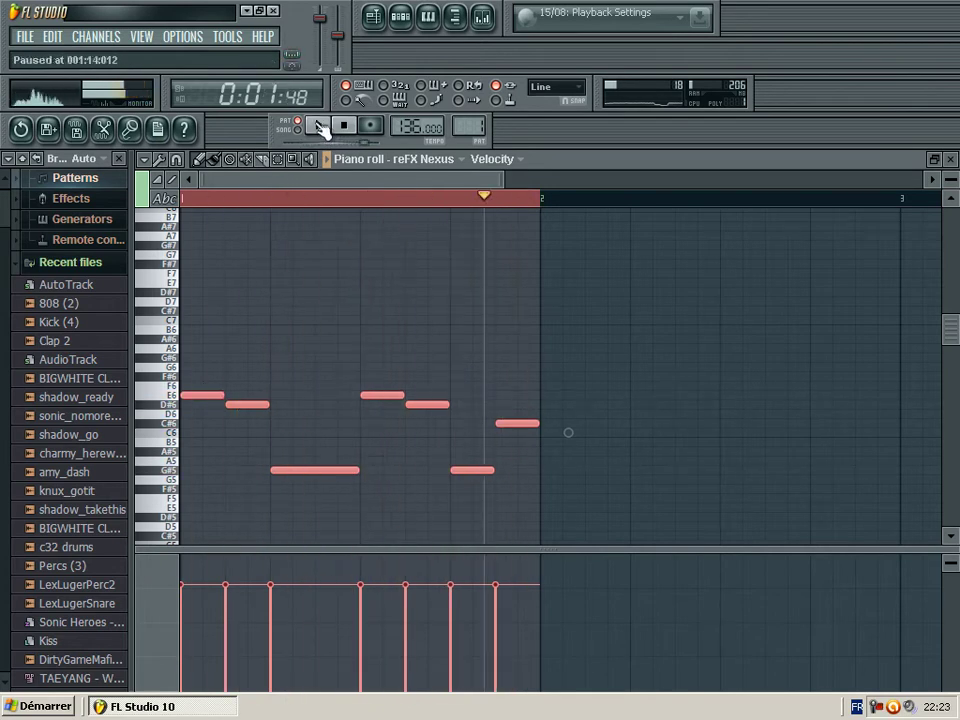
right_click(878, 708)
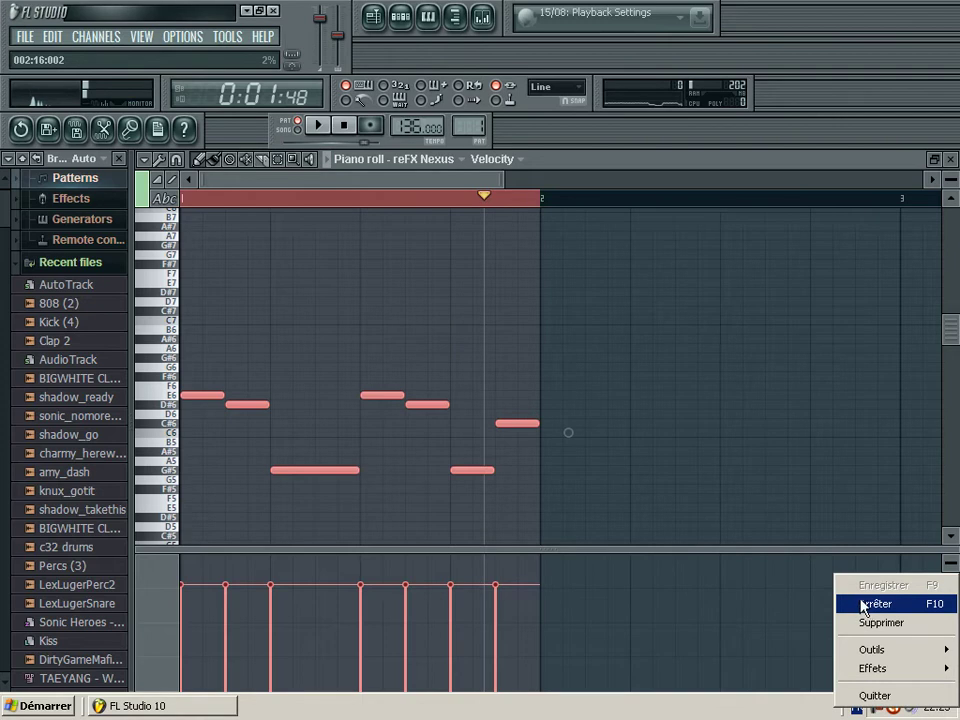
left_click(735, 715)
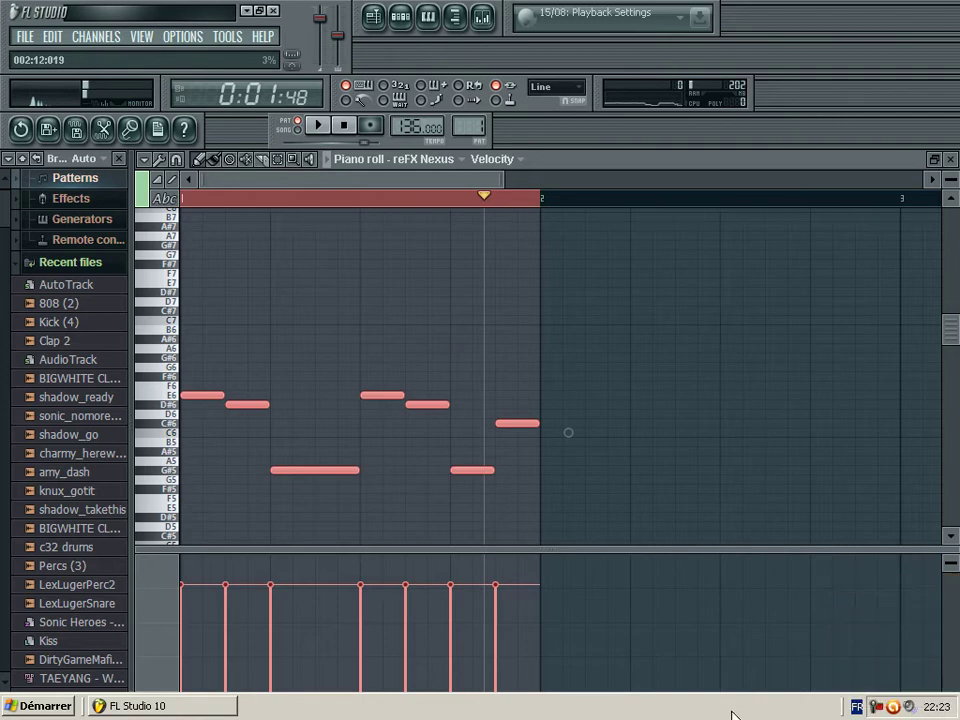
left_click(876, 709)
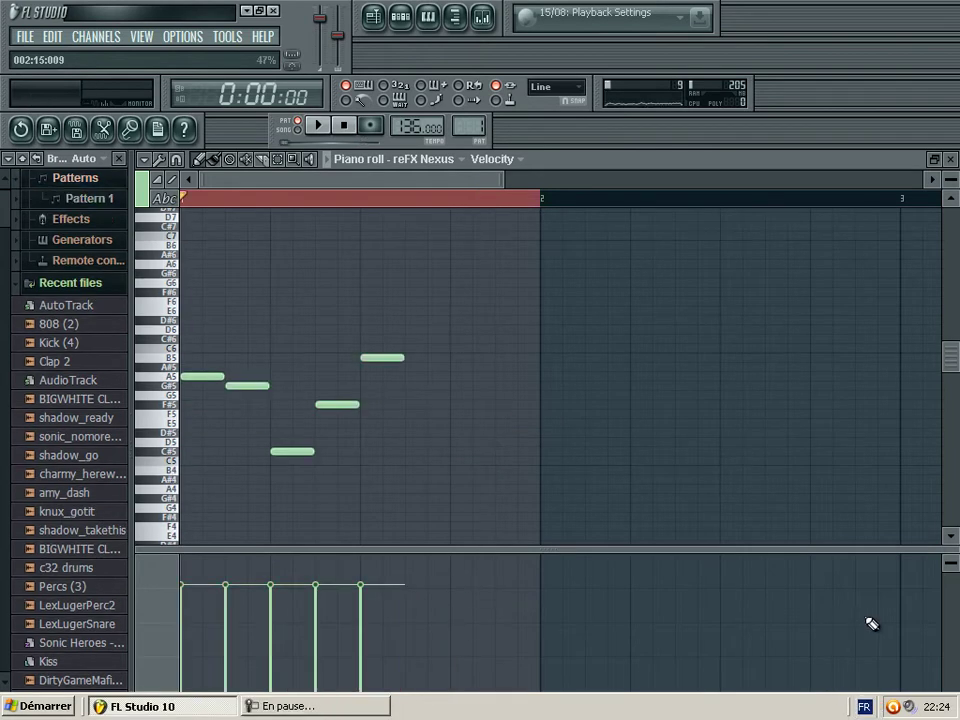
Play the pattern and complete bar 1 after the B5 note with two-step notes A5, C5 and F#5.
left_click(318, 125)
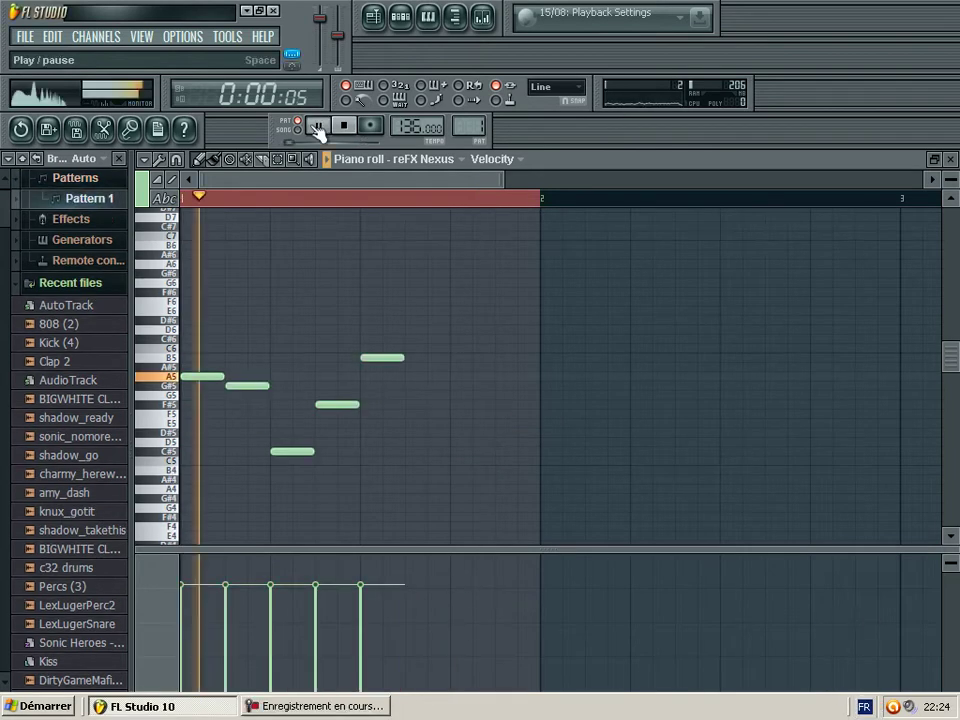
left_click(408, 388)
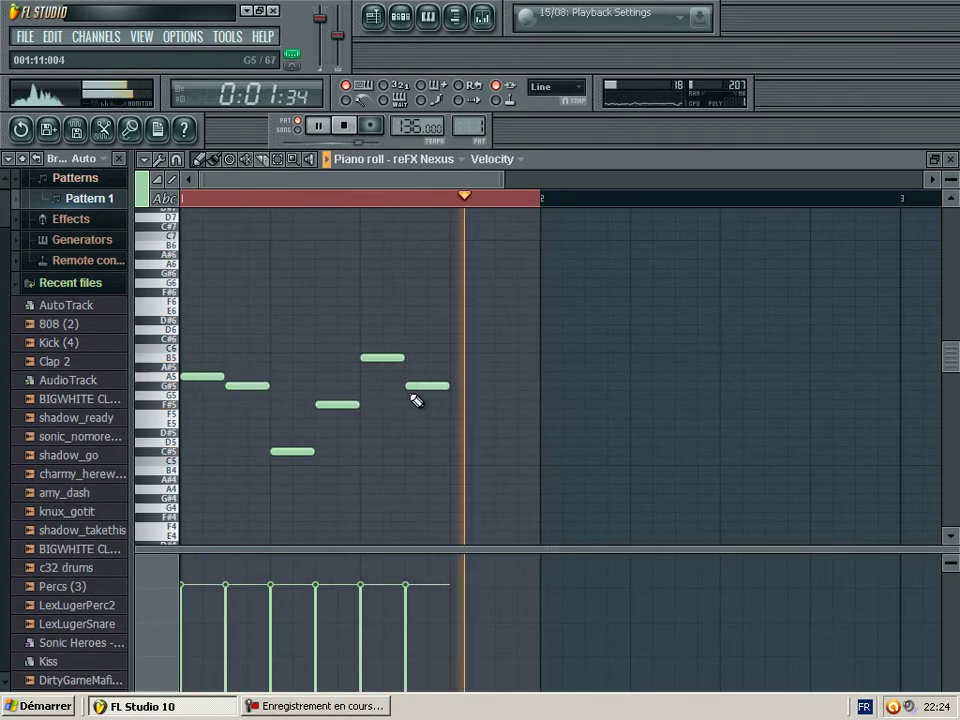
left_click_drag(413, 384, 409, 373)
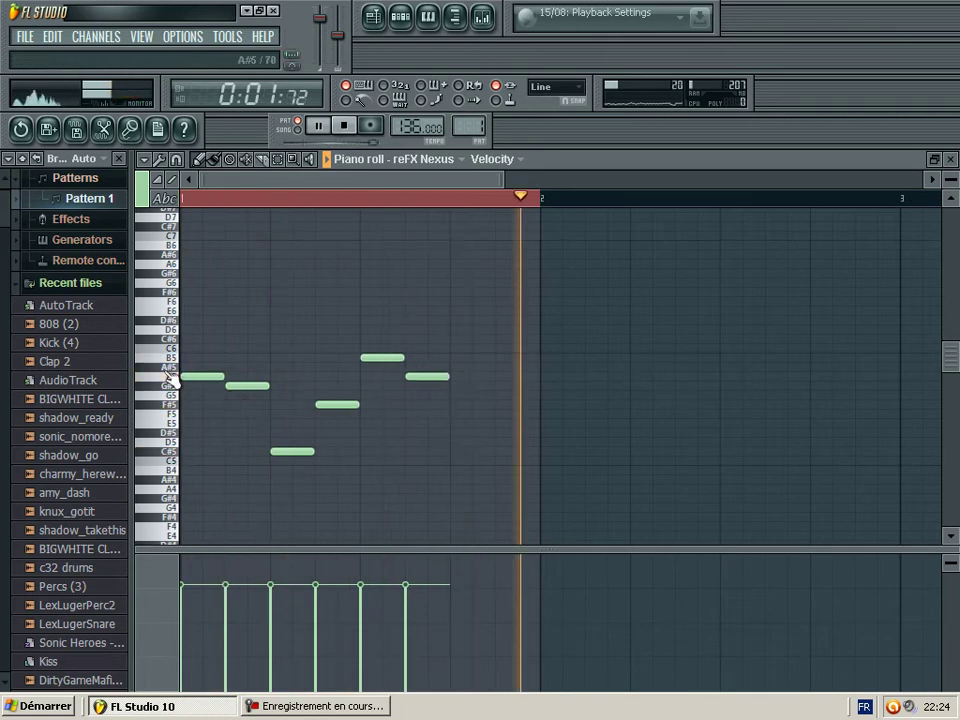
left_click(454, 460)
left_click(498, 414)
double_click(497, 417)
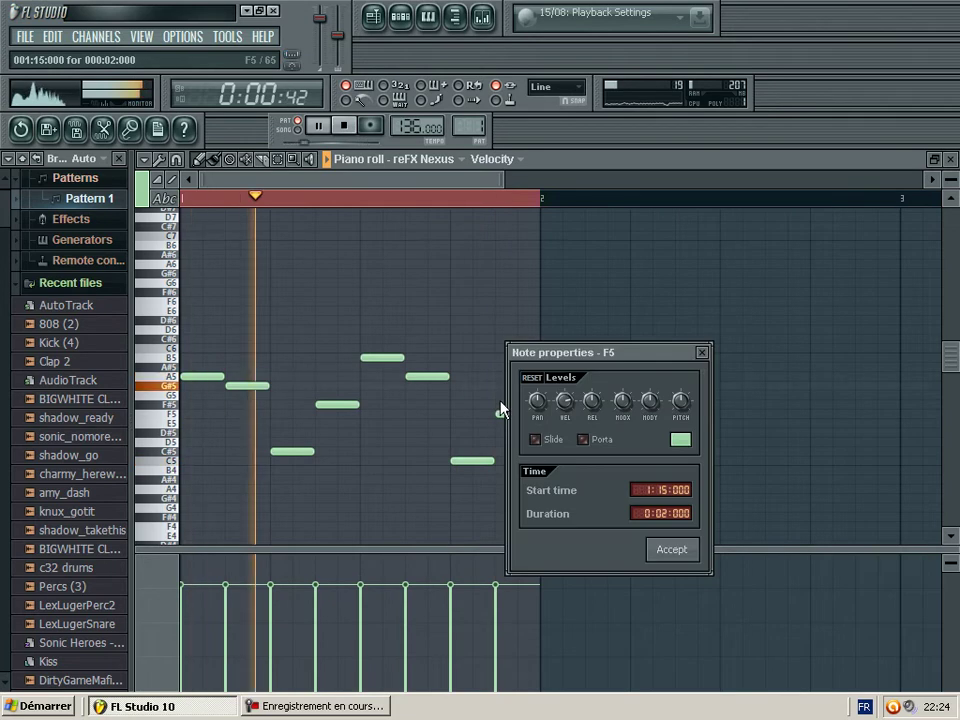
left_click(700, 350)
left_click_drag(509, 415, 509, 404)
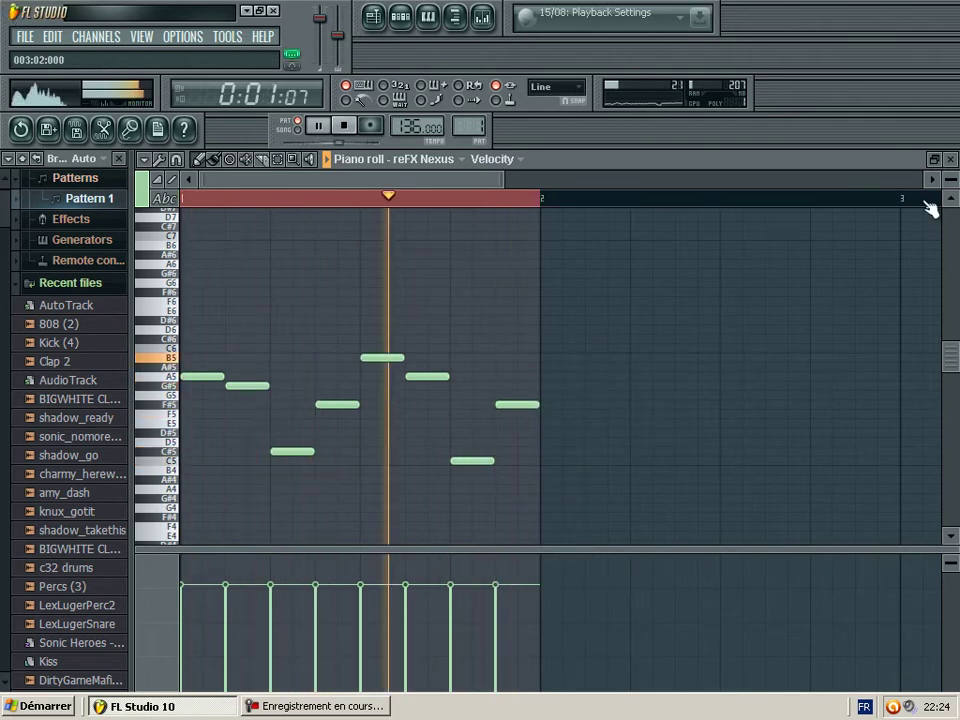
Close and reopen the Nexus piano roll, raise the C5 note to C#5, and return to the step sequencer.
left_click(950, 159)
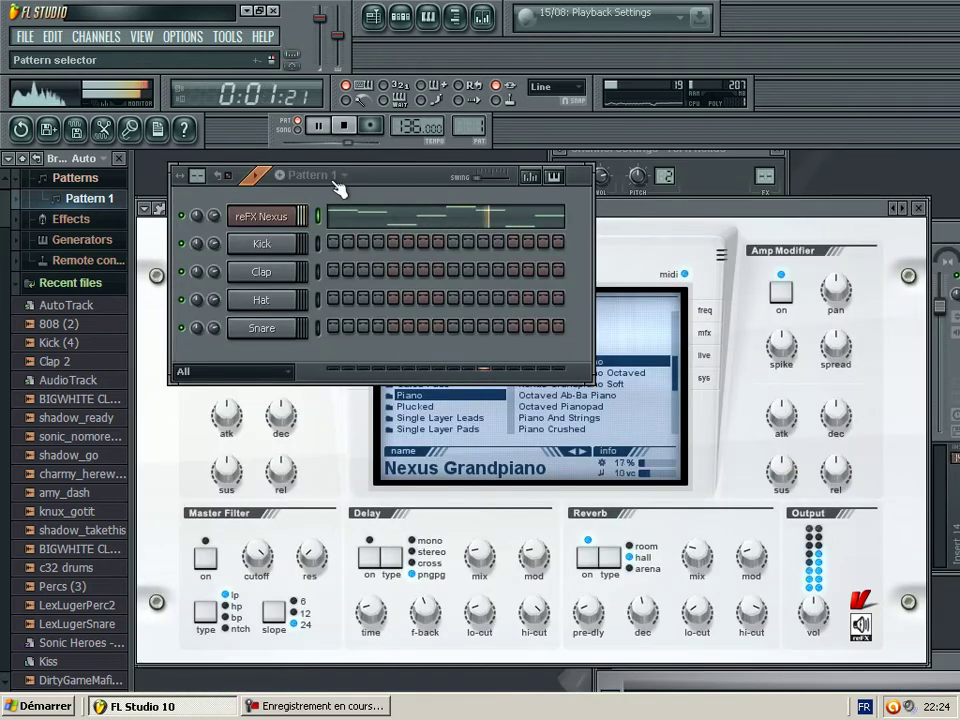
left_click(527, 229)
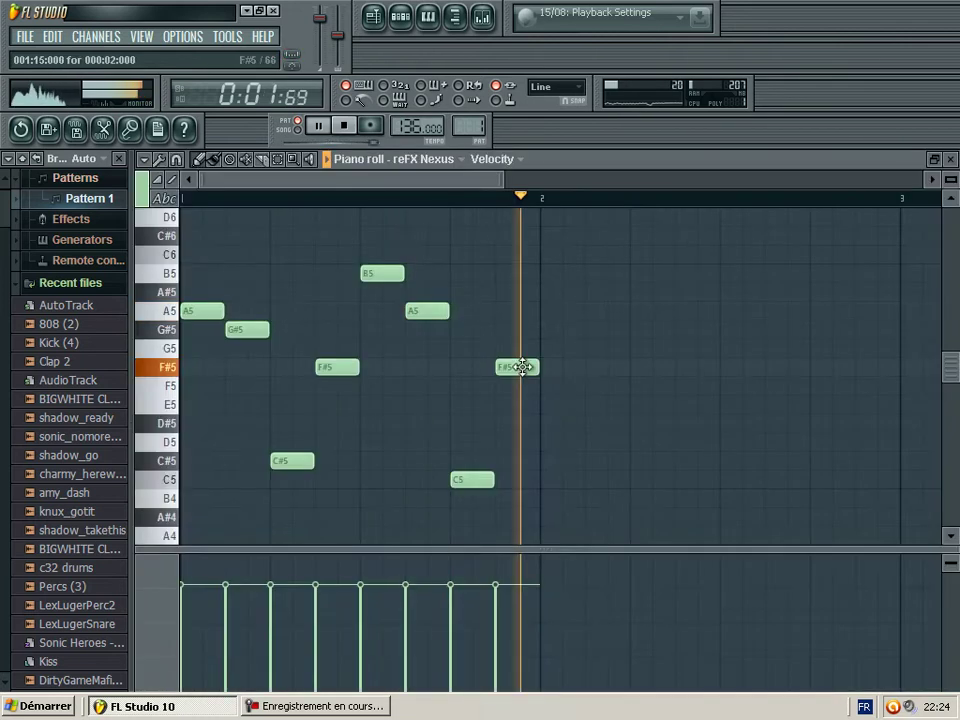
left_click_drag(466, 467, 467, 446)
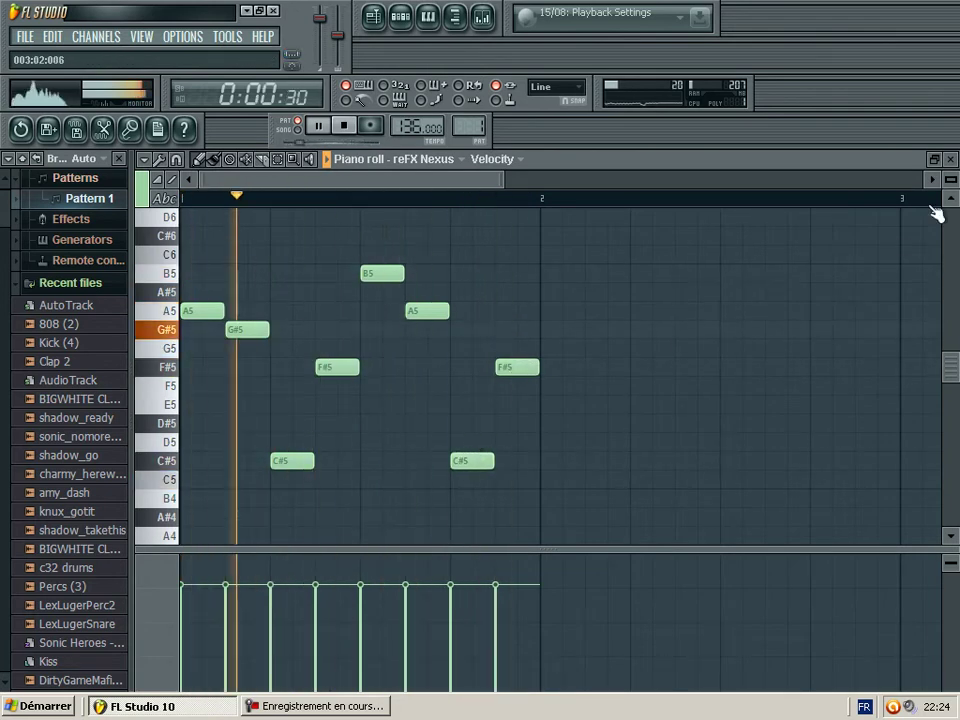
left_click(936, 161)
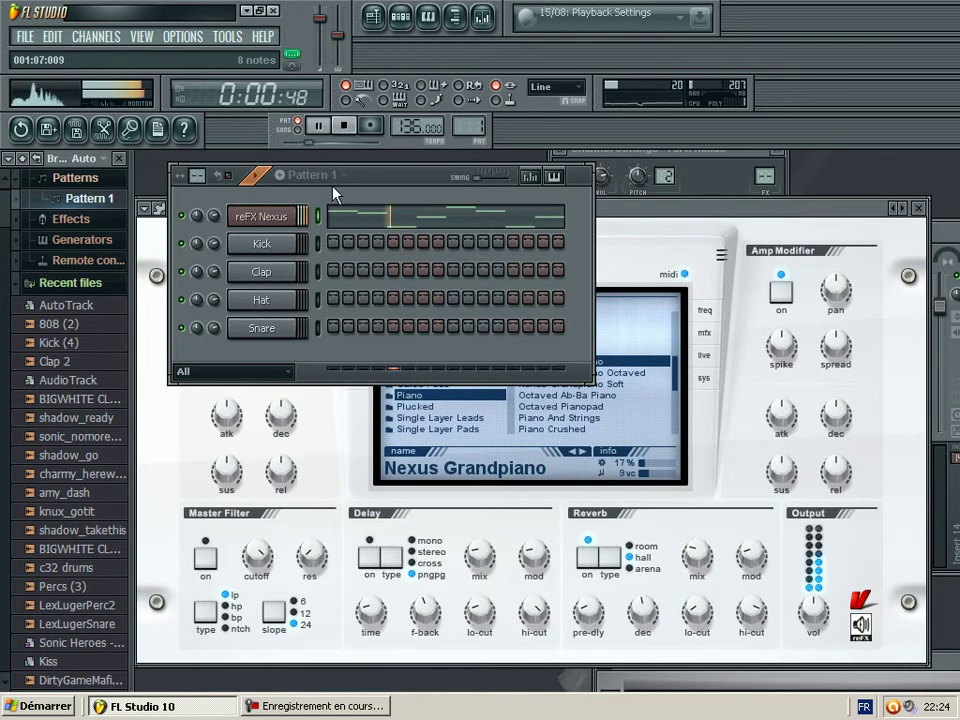
Switch playback to song mode, open the playlist and place Pattern 1 clips in bars 1 and 2 of Track 1.
left_click(301, 129)
key("F5")
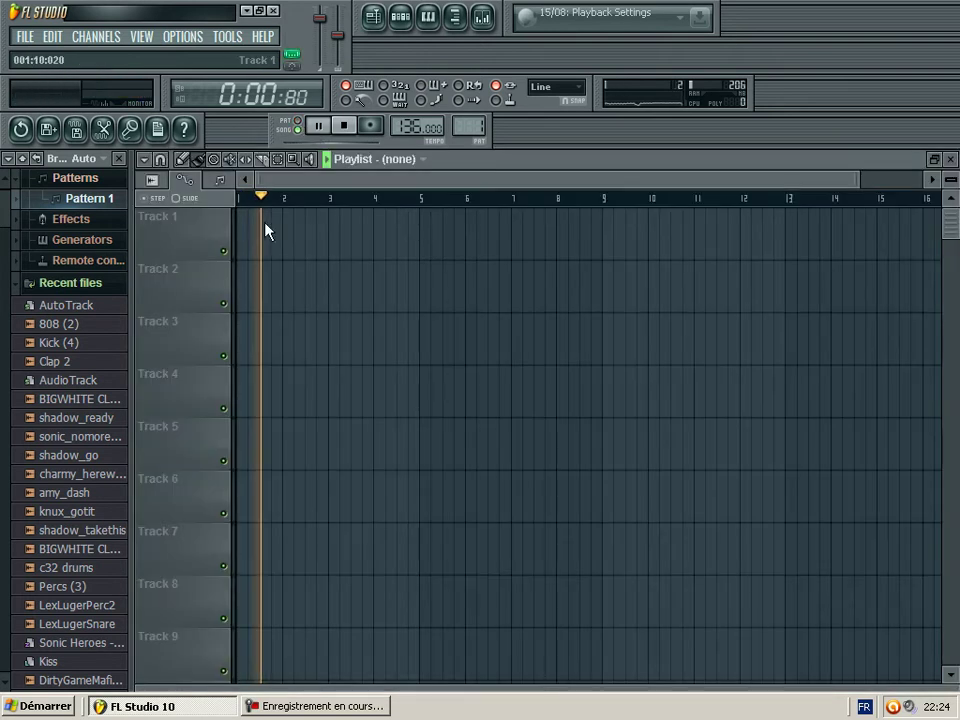
left_click(308, 248)
left_click_drag(308, 244, 261, 242)
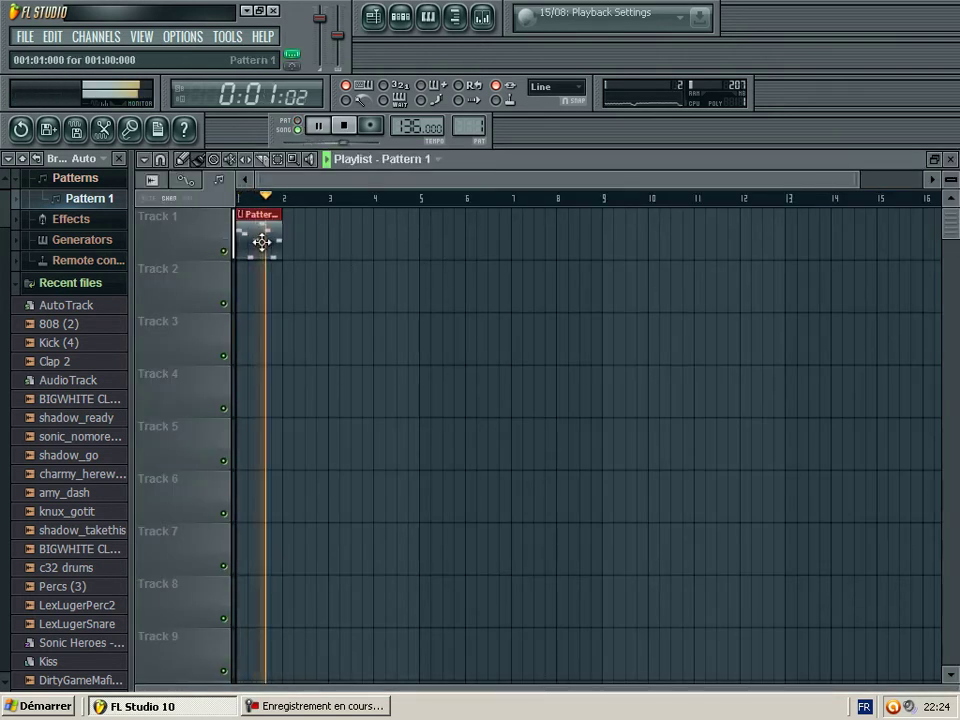
left_click(312, 231)
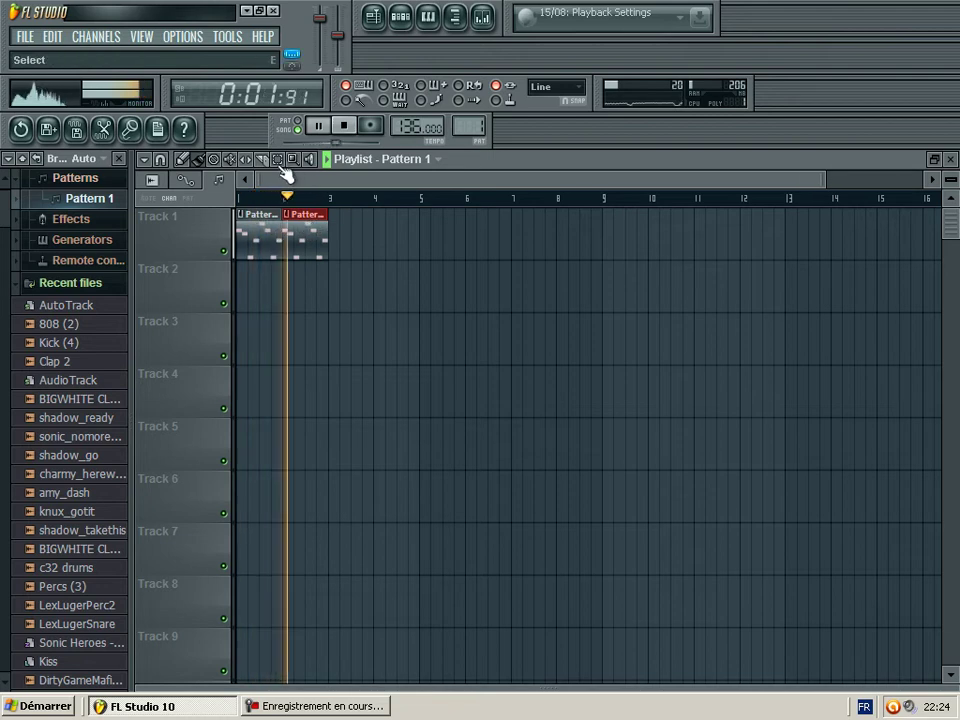
Select bars 1 and 2 of the playlist as the playback range, restart playback in song mode and return to the playlist.
left_click_drag(238, 200, 336, 199)
left_click(950, 159)
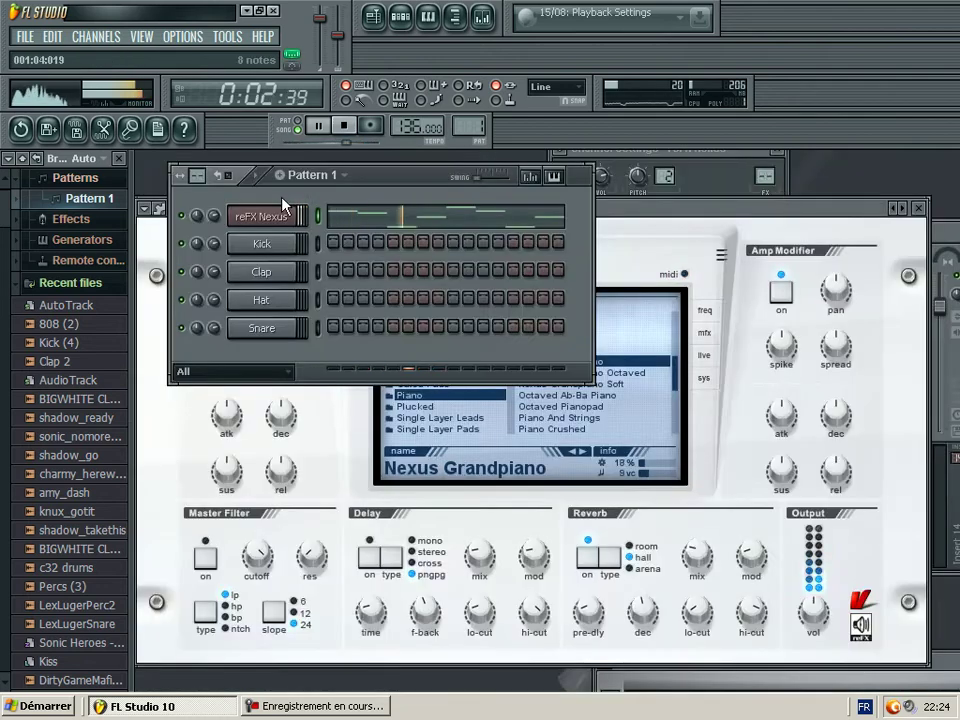
key("space")
key("space")
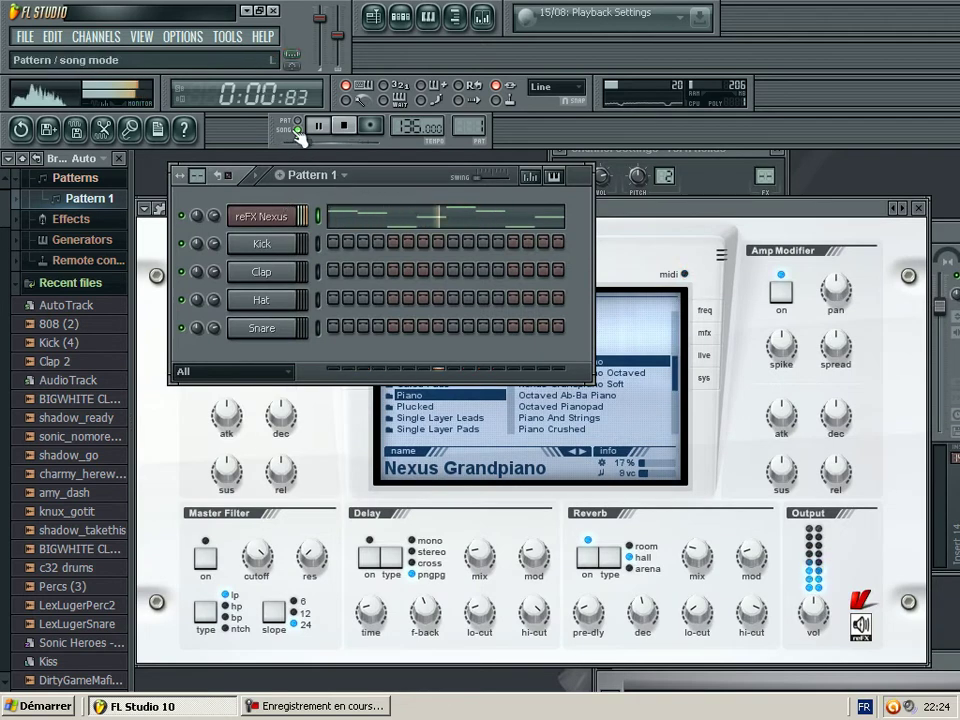
left_click(298, 129)
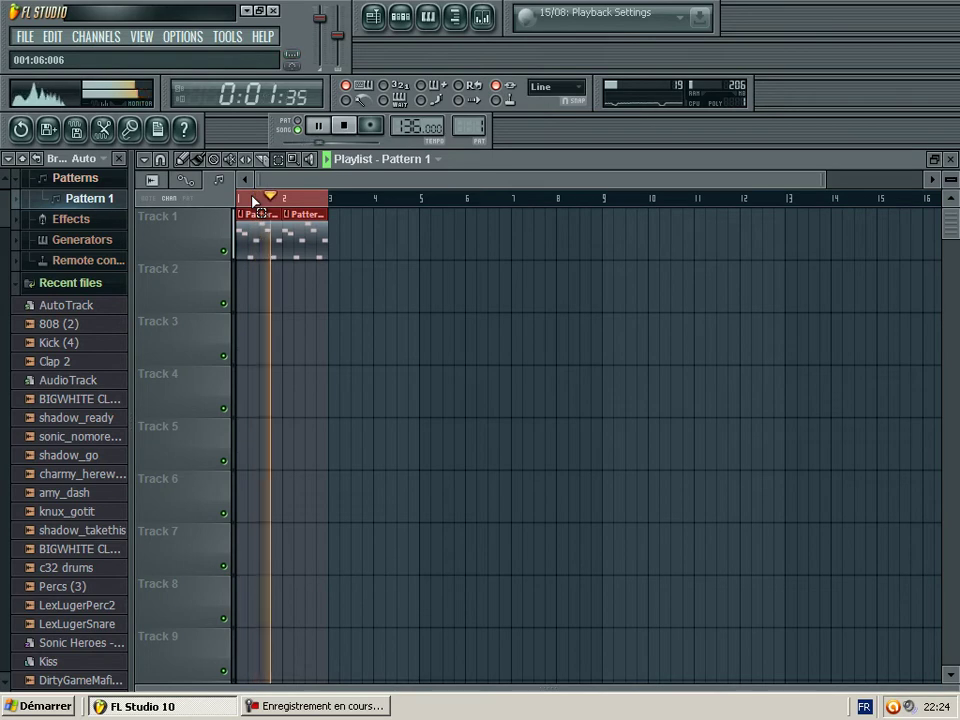
Duplicate the two Pattern 1 clips into bars 3 and 4 of Track 1, select bars 1 to 4 and close the playlist.
key("ctrl+b")
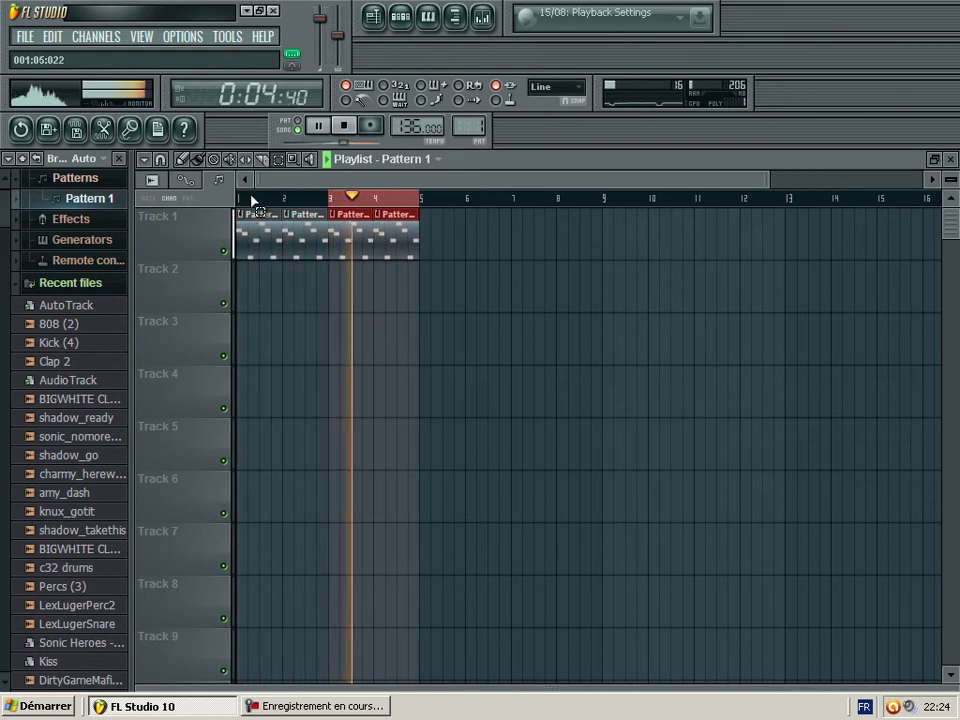
key("ctrl+d")
left_click_drag(243, 203, 420, 198)
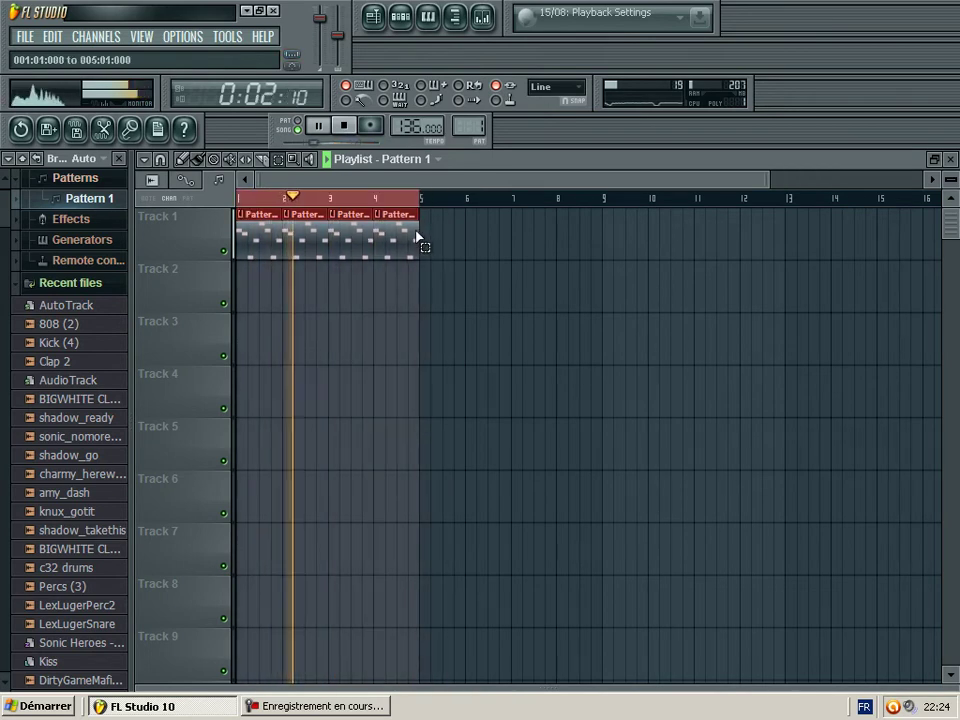
left_click(951, 160)
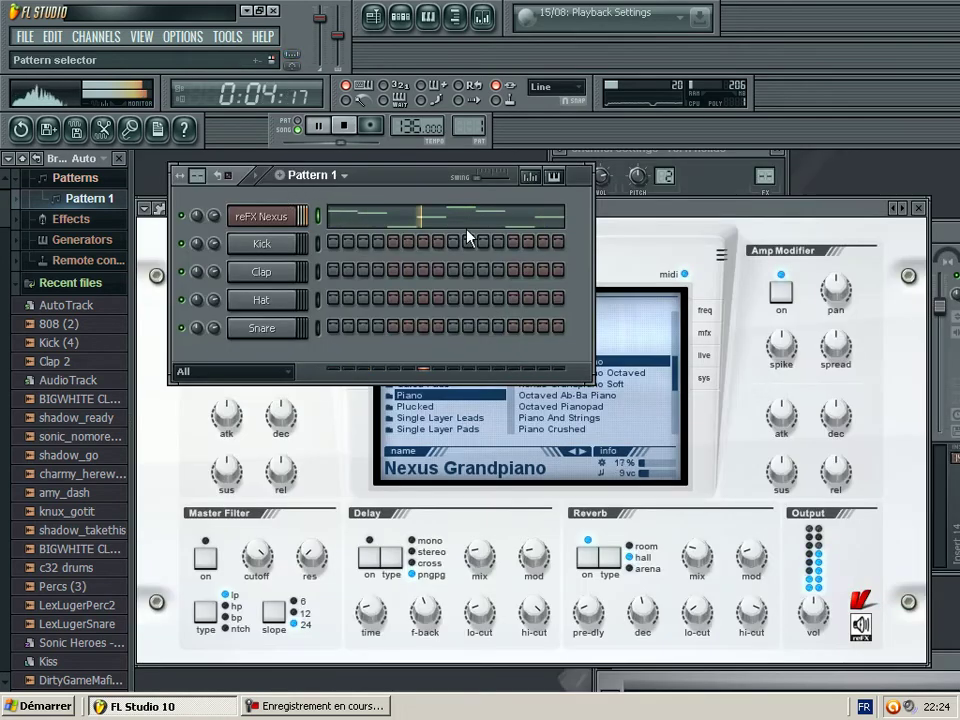
Create a new pattern in the step sequencer and name it 808.
key("F4")
type("80")
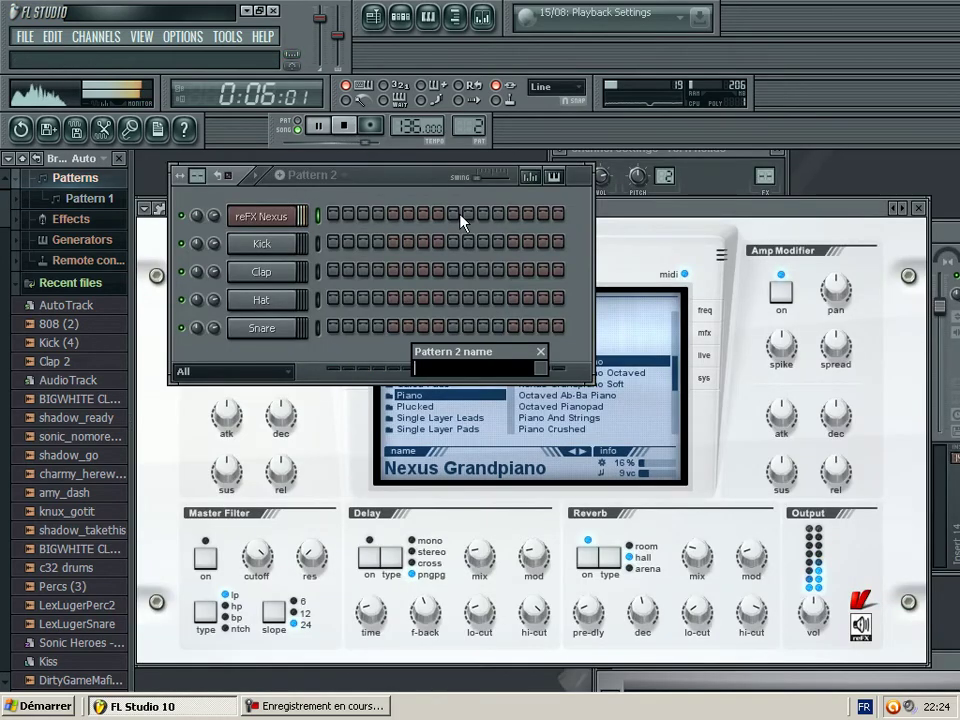
type("8")
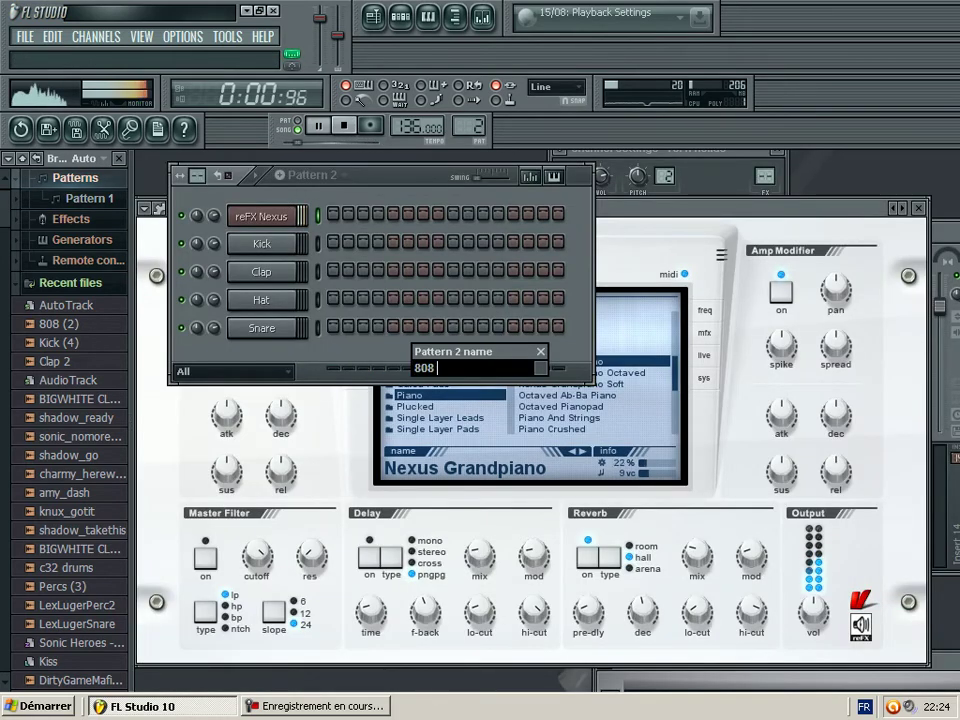
key("Return")
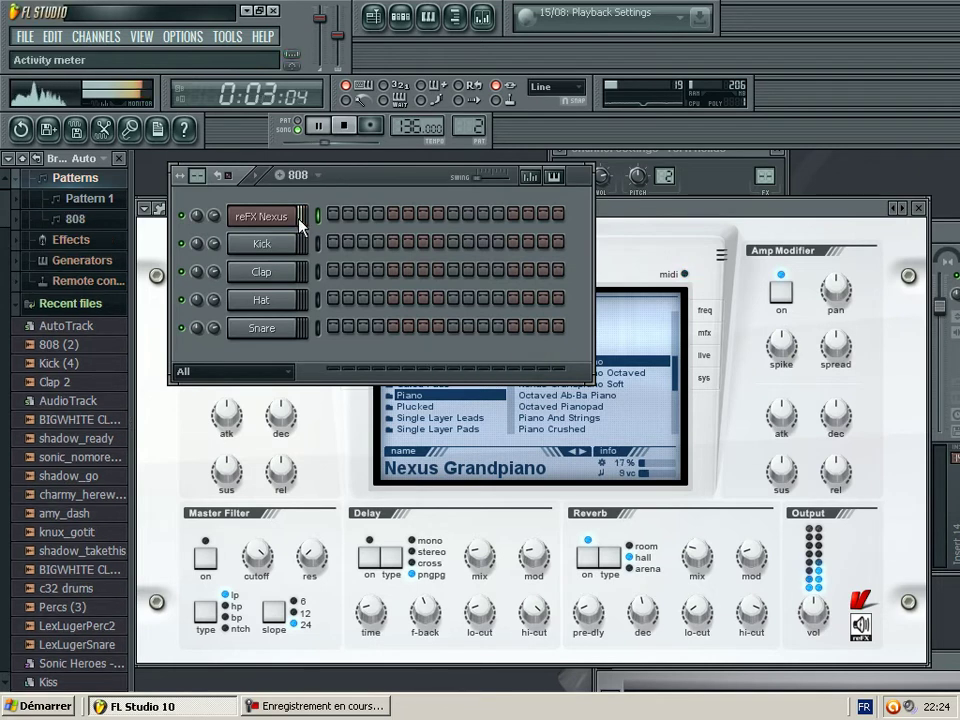
Replace the Kick channel's sample with 808 (2).wav from the 808's folder, reached through the favourite Minimal folder.
left_click(280, 243)
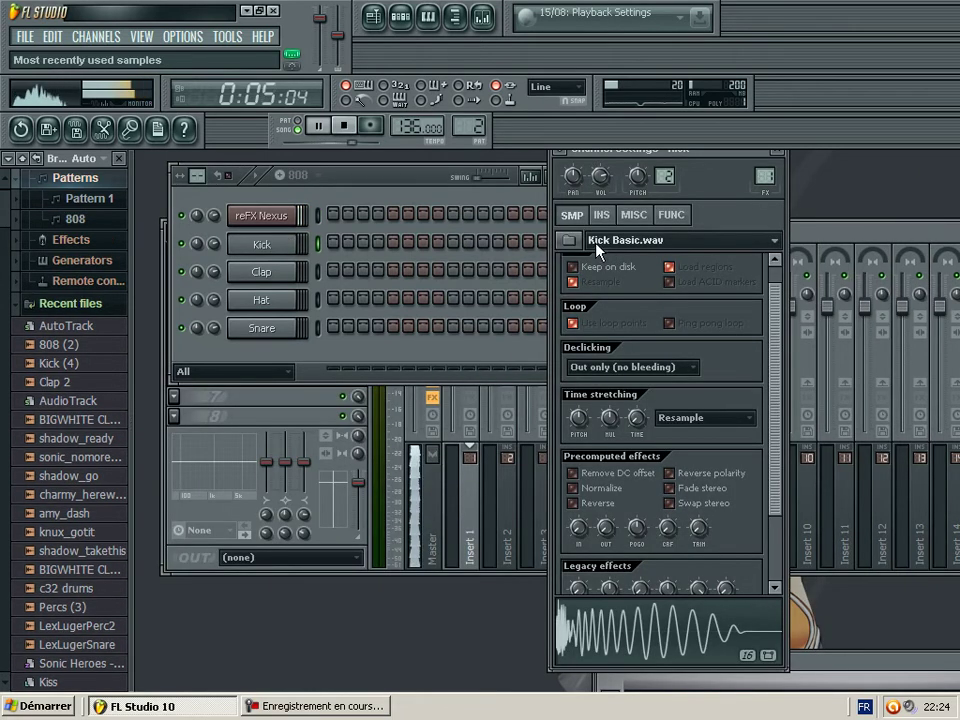
left_click(567, 241)
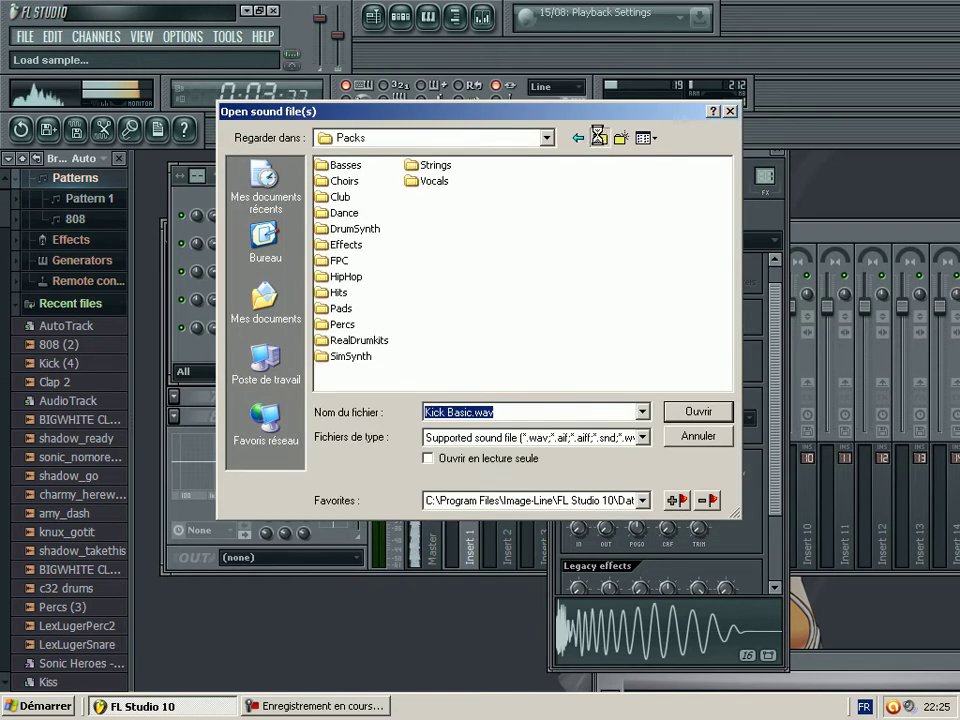
left_click(522, 502)
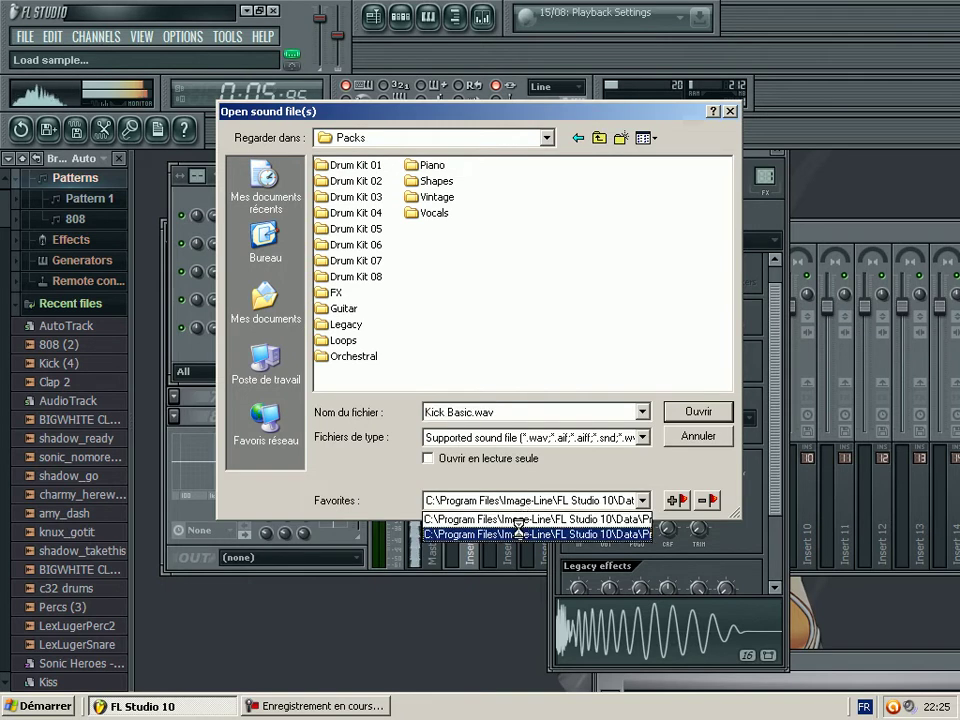
left_click(521, 533)
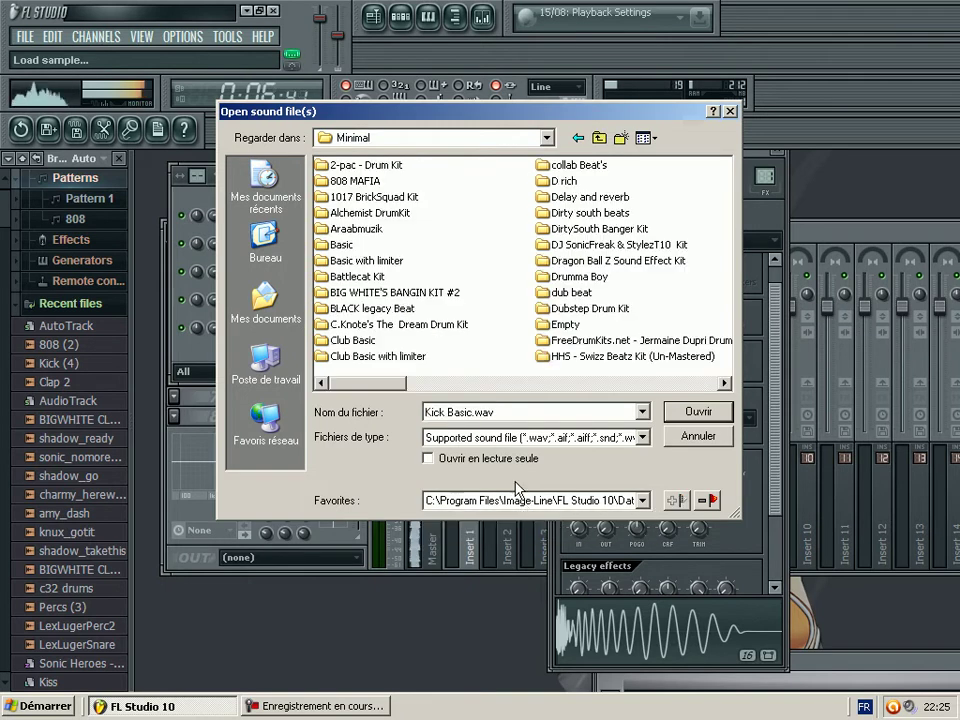
left_click(370, 182)
double_click(360, 180)
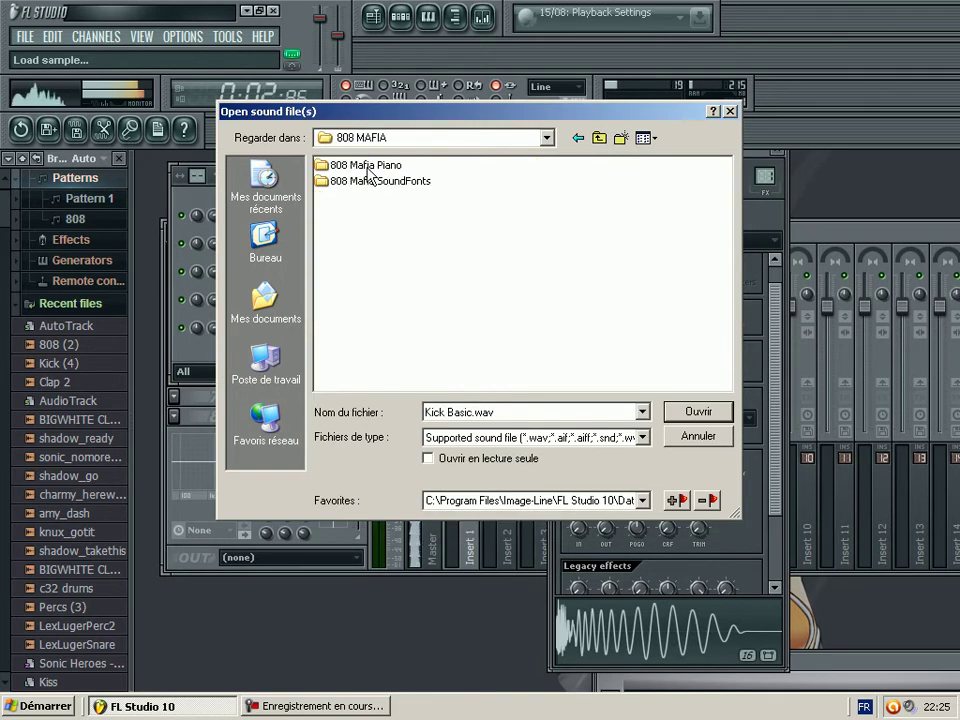
left_click(599, 137)
double_click(395, 197)
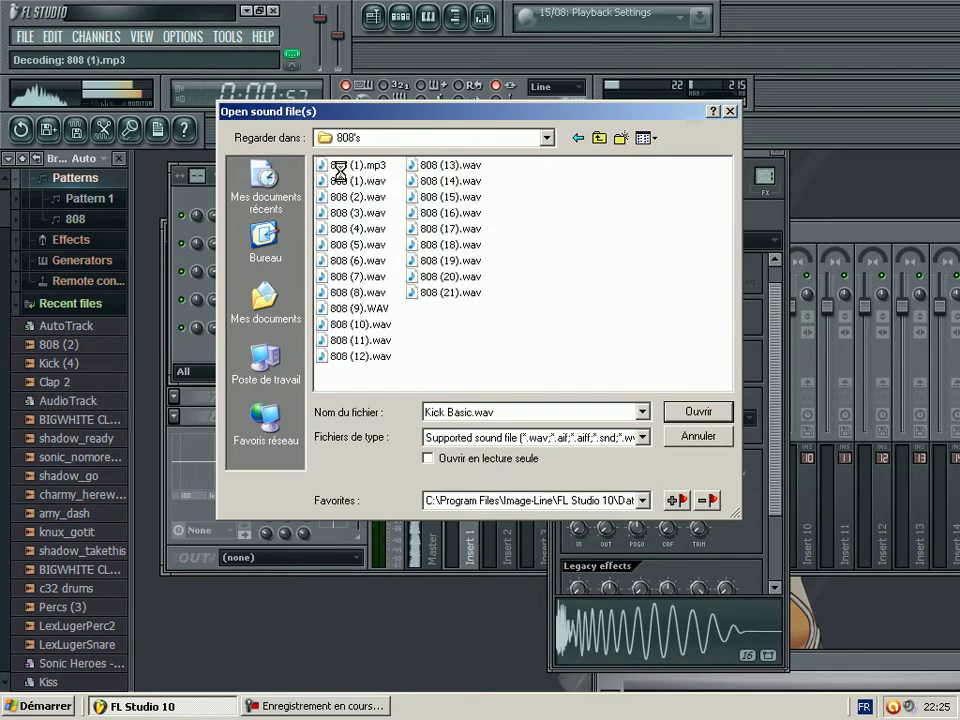
left_click(352, 165)
left_click(355, 197)
left_click(690, 418)
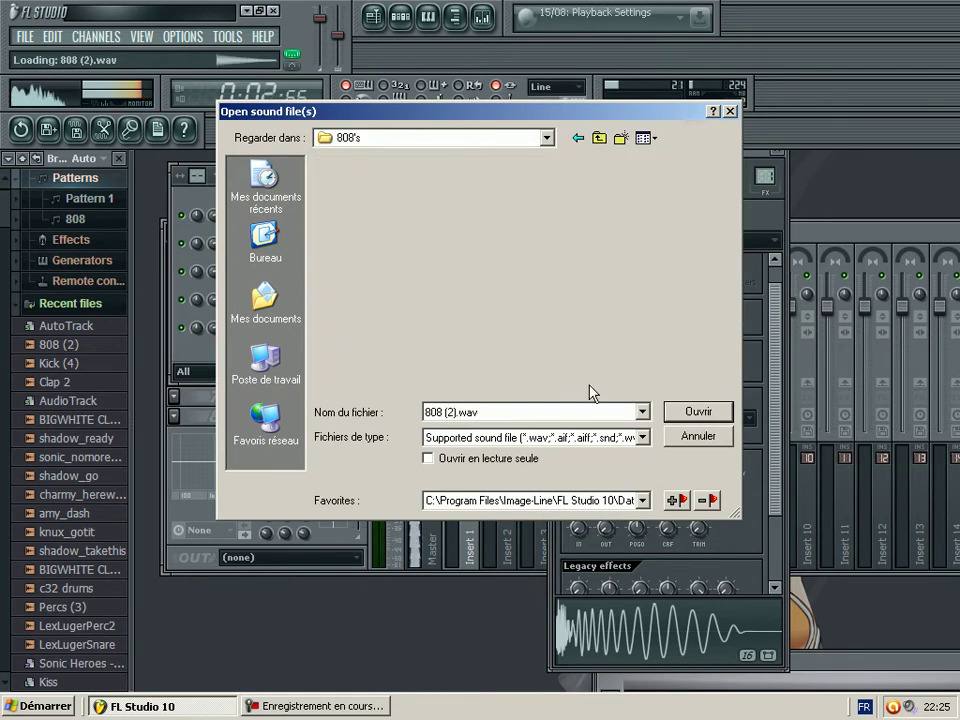
Open the 808 (2) channel's piano roll and enter bar 1 as two-step notes A#4, F5, A#4 and A#4.
left_click(275, 266)
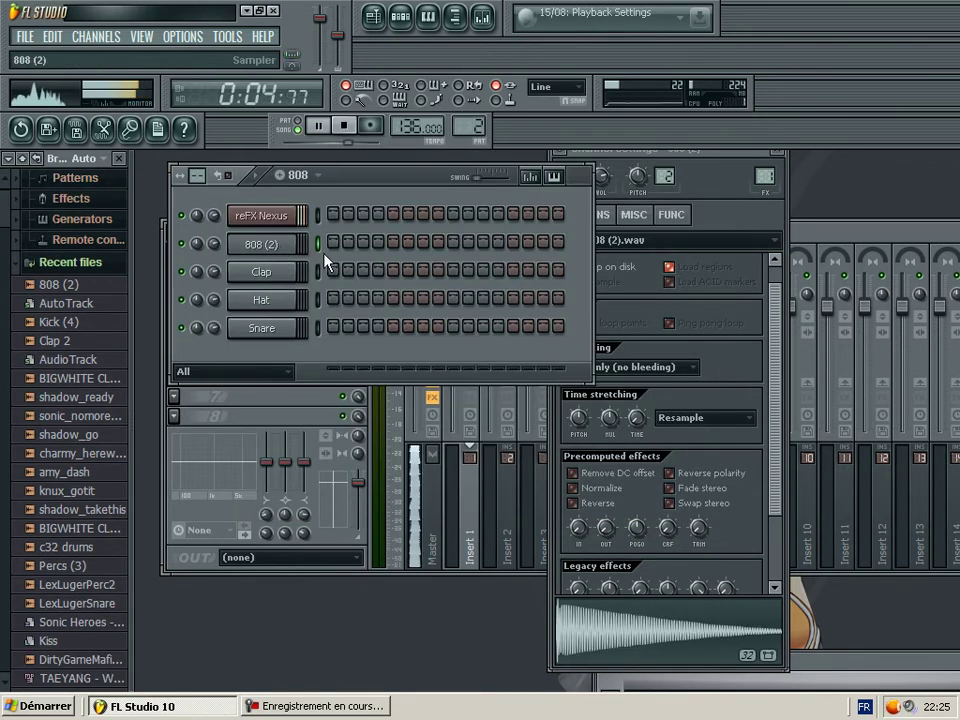
key("F7")
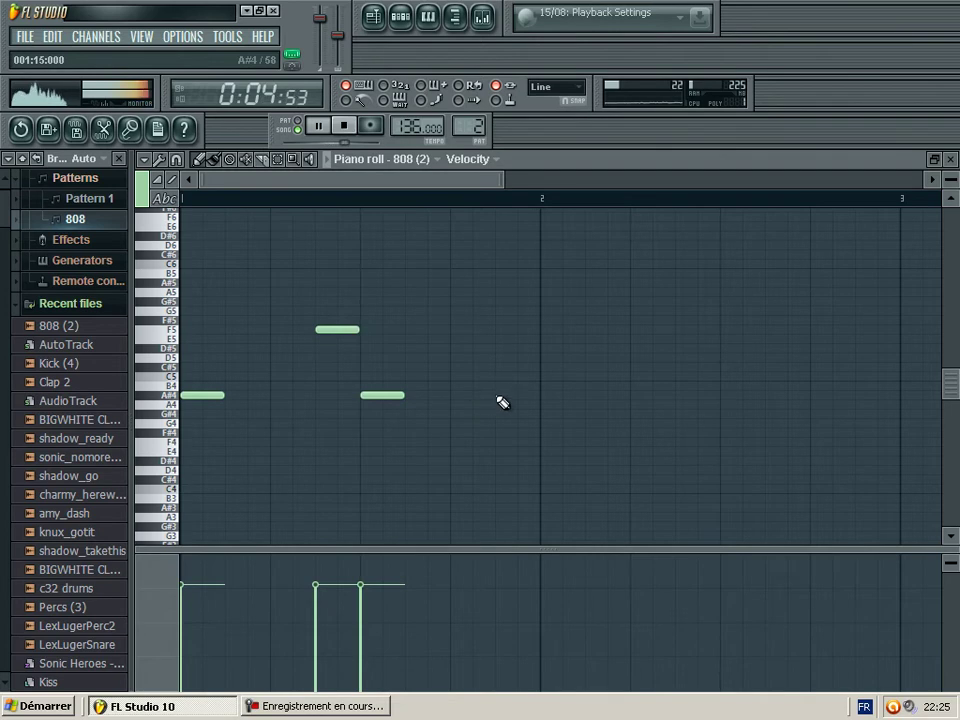
Place an 808 clip on Track 2 of the playlist, stretch it over bars 1 and 2, and select those bars for playback.
left_click(296, 127)
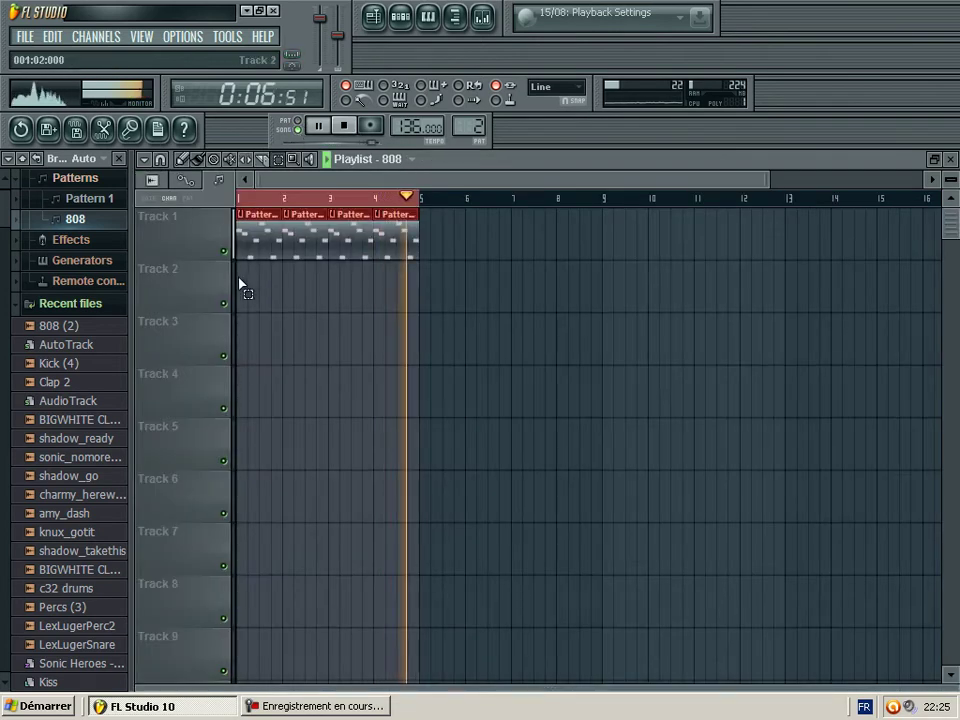
left_click(240, 270)
left_click_drag(281, 273, 326, 274)
double_click(315, 276)
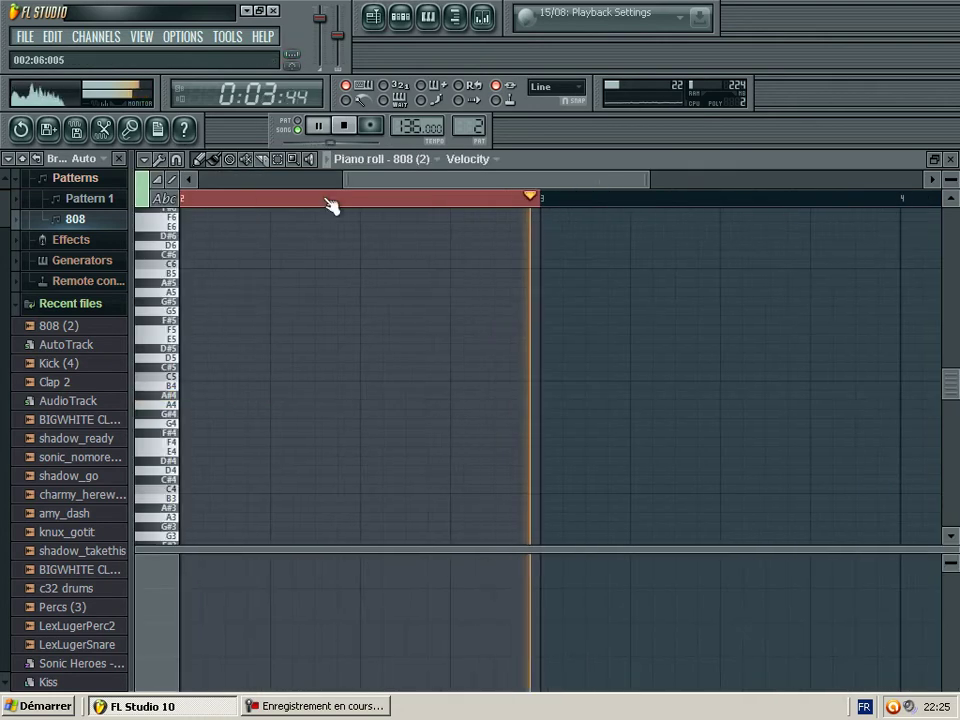
left_click_drag(490, 181, 240, 194)
key("F5")
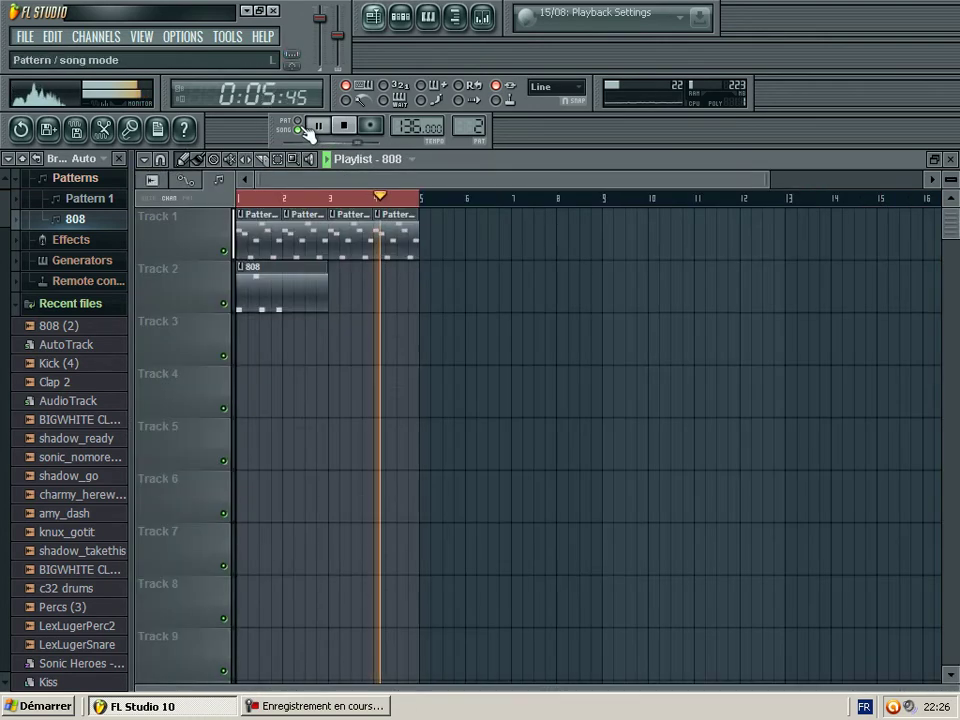
left_click_drag(242, 197, 306, 174)
Reopen the 808 clip's notes and add two-step notes D#5 at step 5 and G#5 at step 9 of bar 2.
double_click(275, 290)
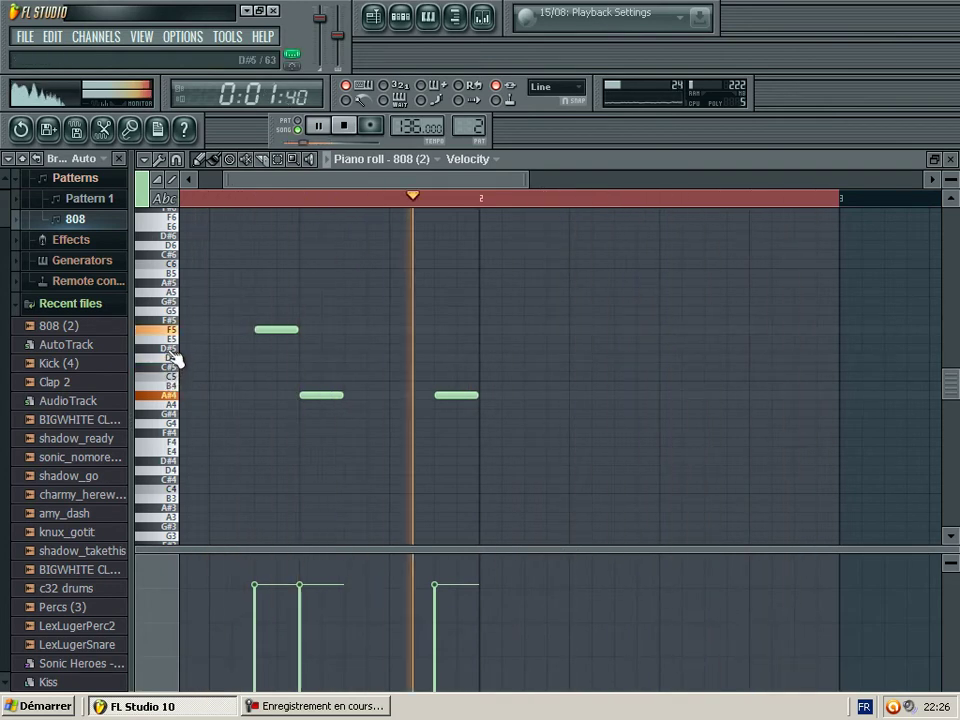
left_click(580, 349)
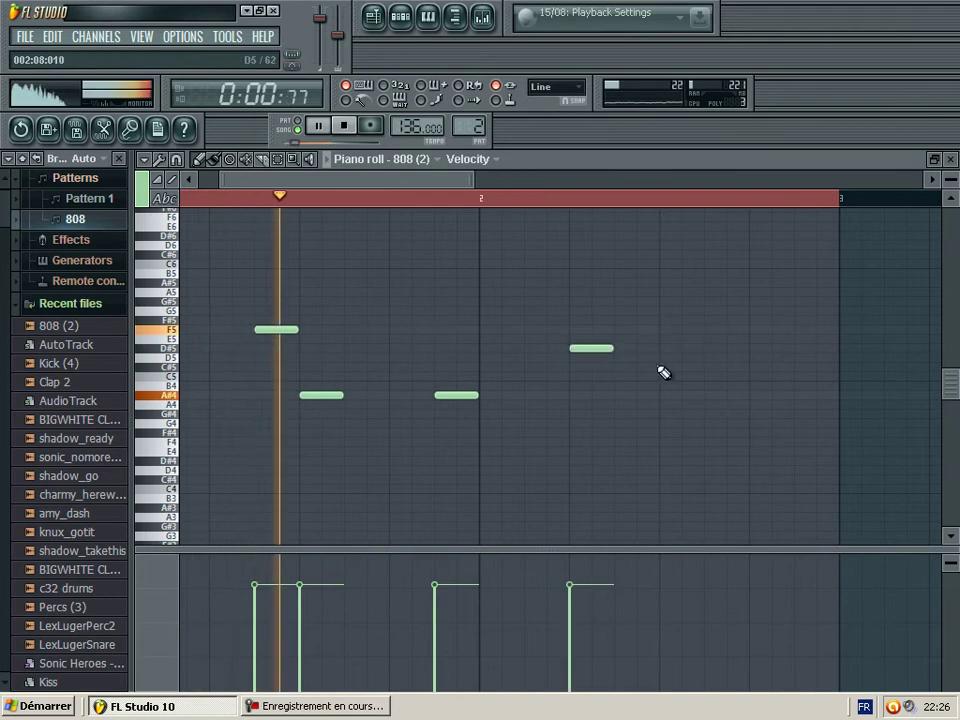
left_click(621, 311)
left_click_drag(638, 311, 681, 286)
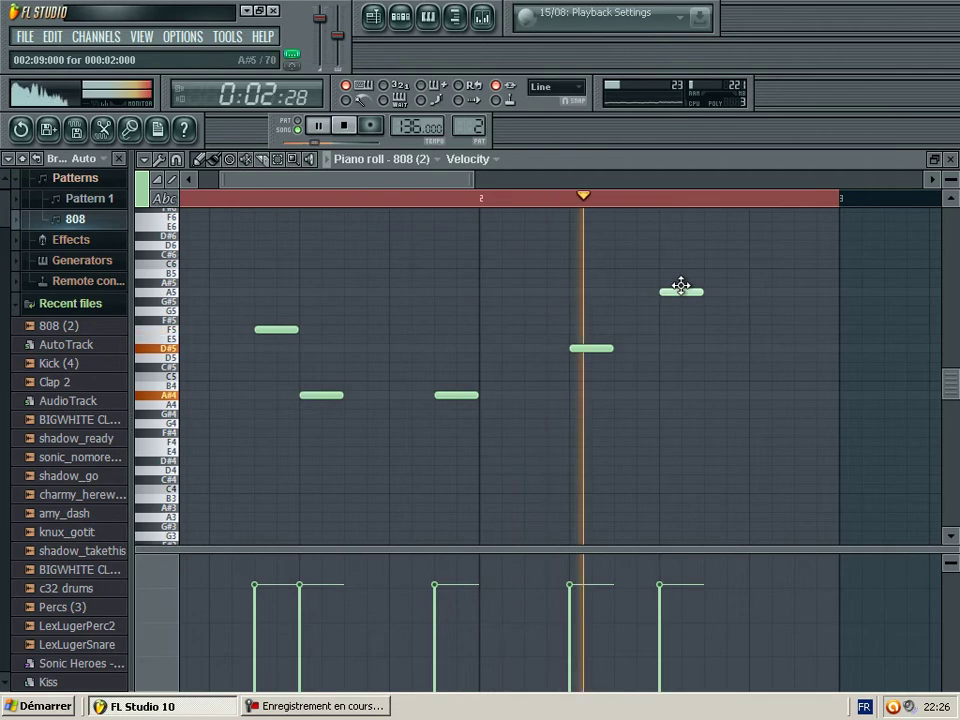
left_click_drag(396, 180, 449, 180)
left_click_drag(523, 291, 523, 301)
Complete bar 2 of the 808 line with F#5 at step 11 and D#5 at step 15, and close the piano roll.
left_click(595, 311)
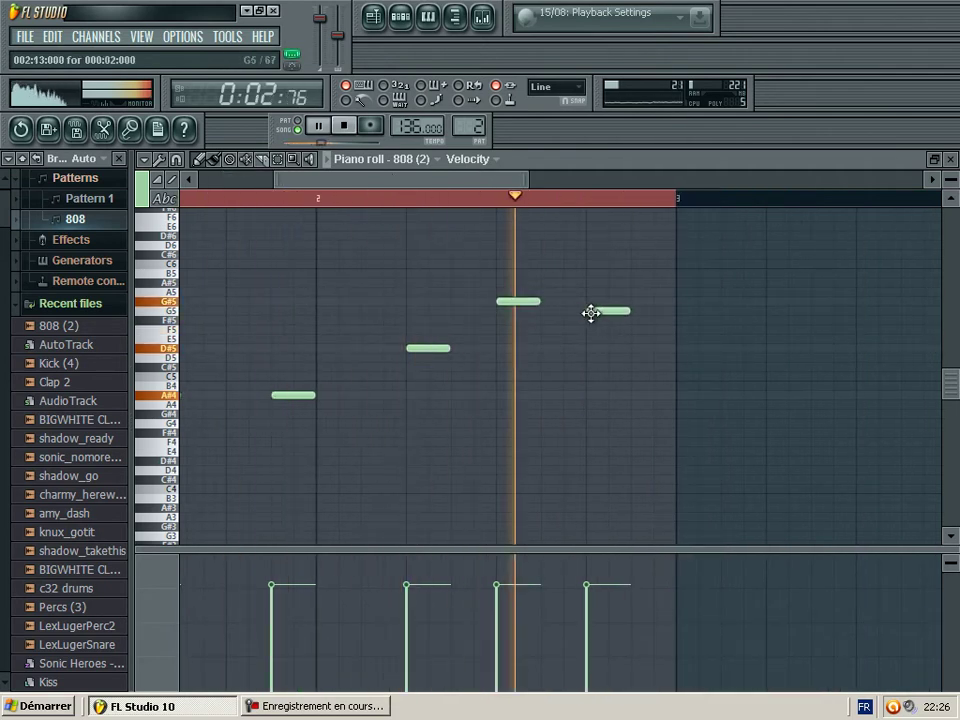
left_click_drag(598, 311, 553, 319)
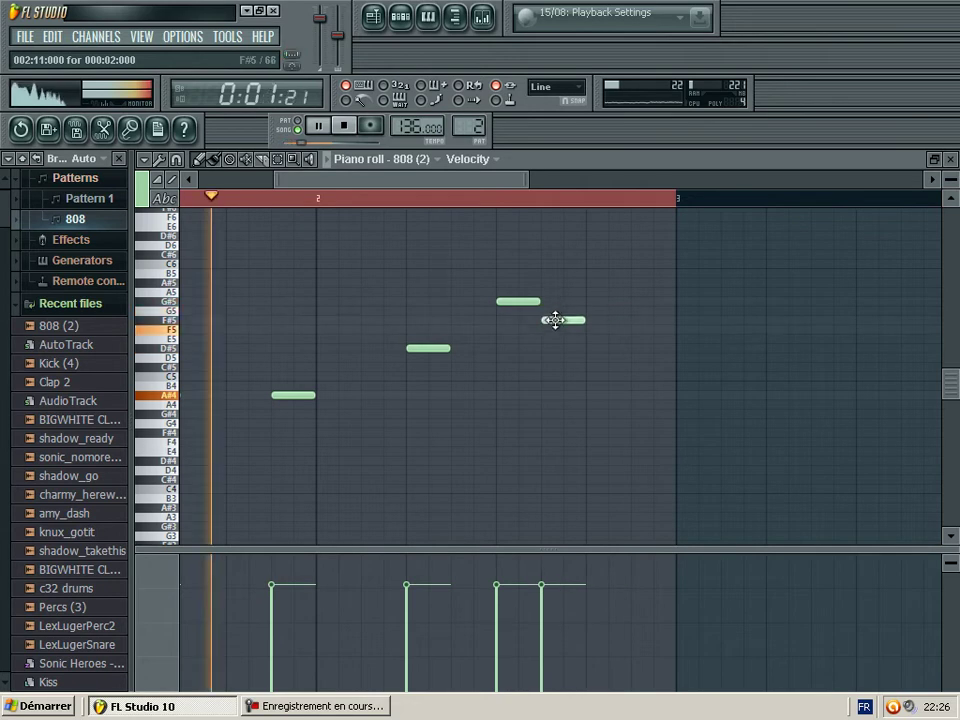
left_click(639, 348)
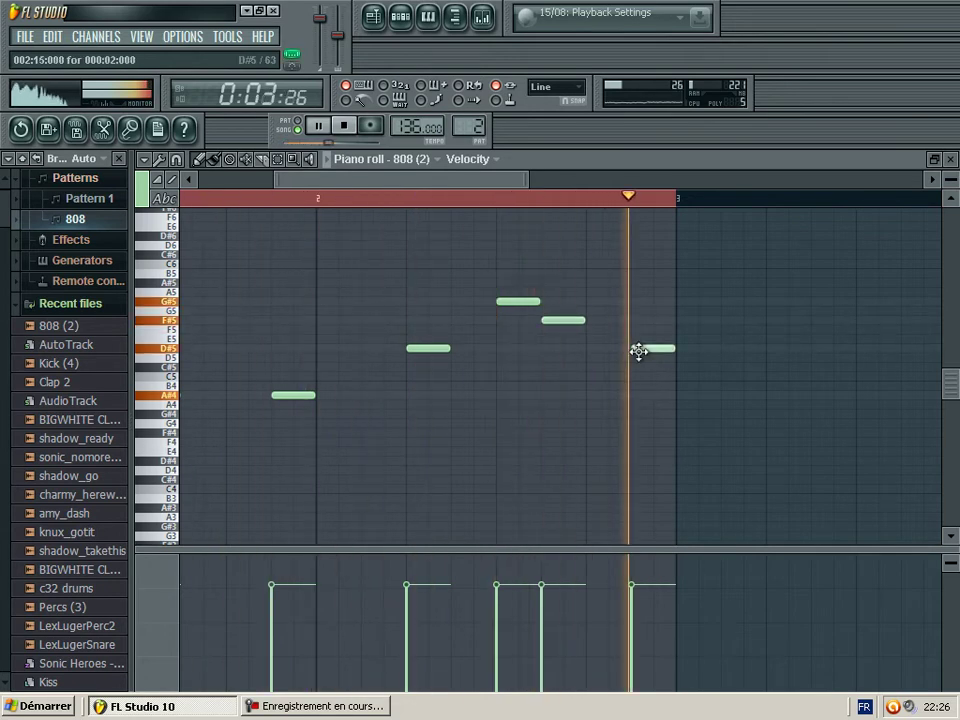
left_click(951, 159)
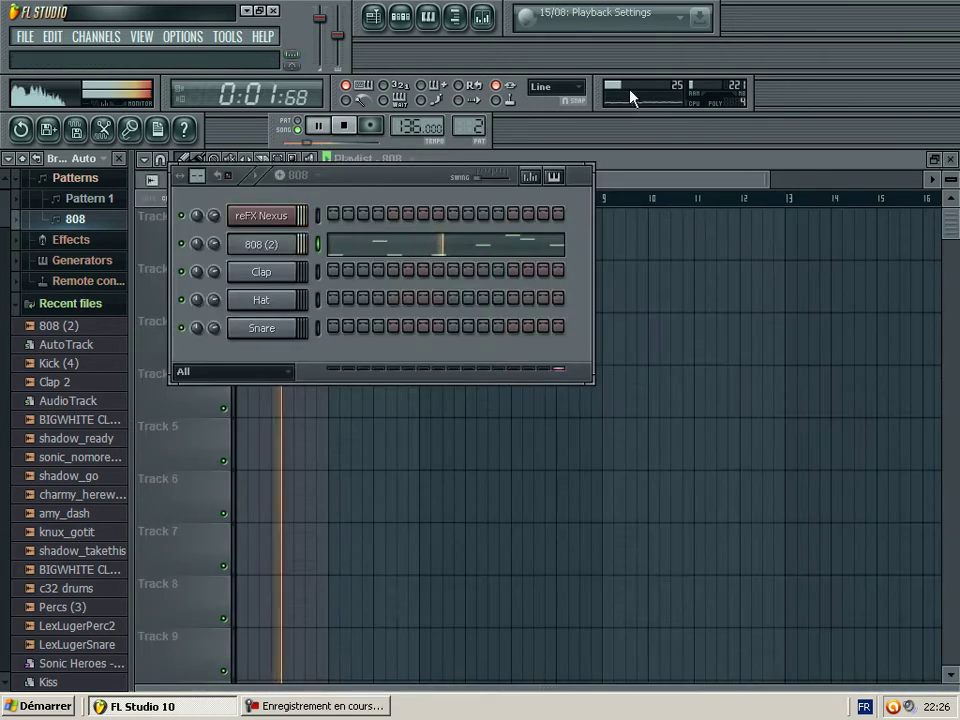
Adjust the 808 (2) channel's volume in the step sequencer, and bring up and close the playlist.
left_click_drag(215, 244, 221, 241)
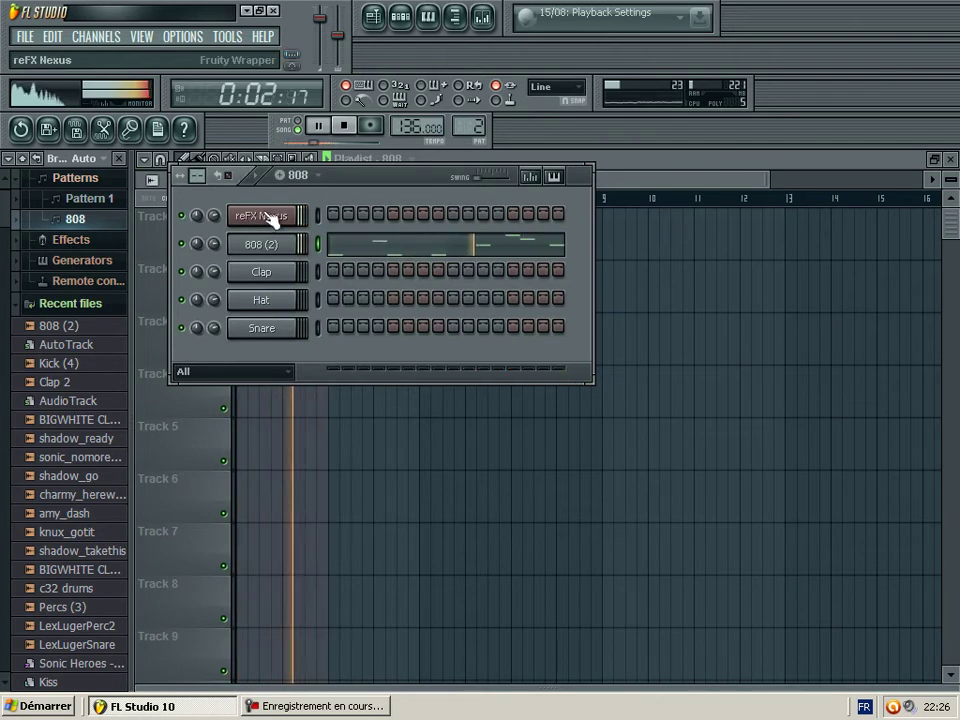
left_click(186, 411)
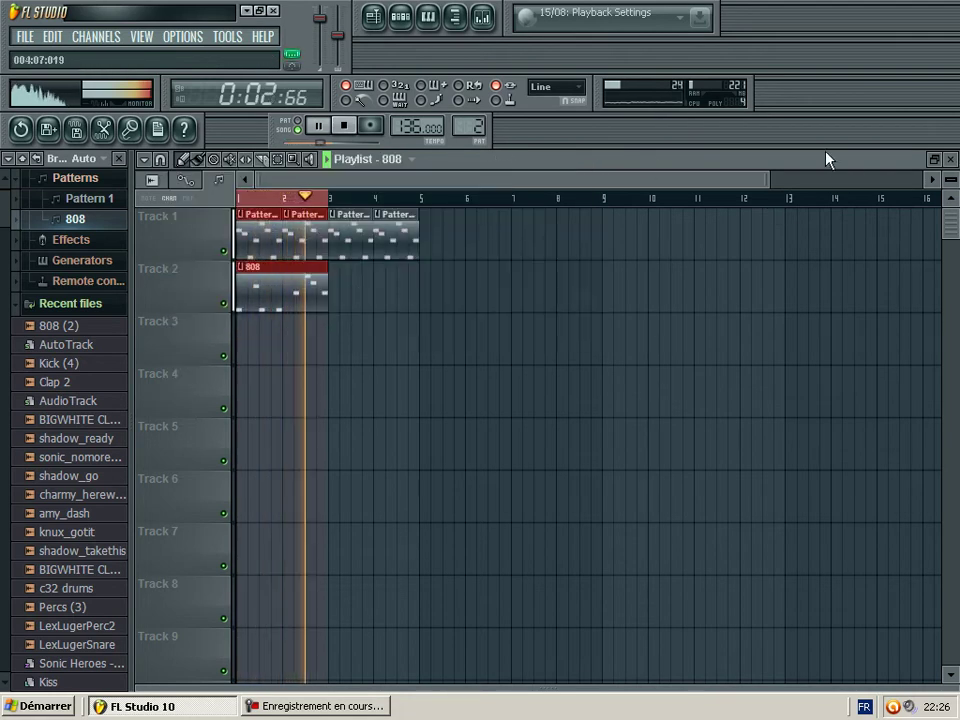
left_click(954, 162)
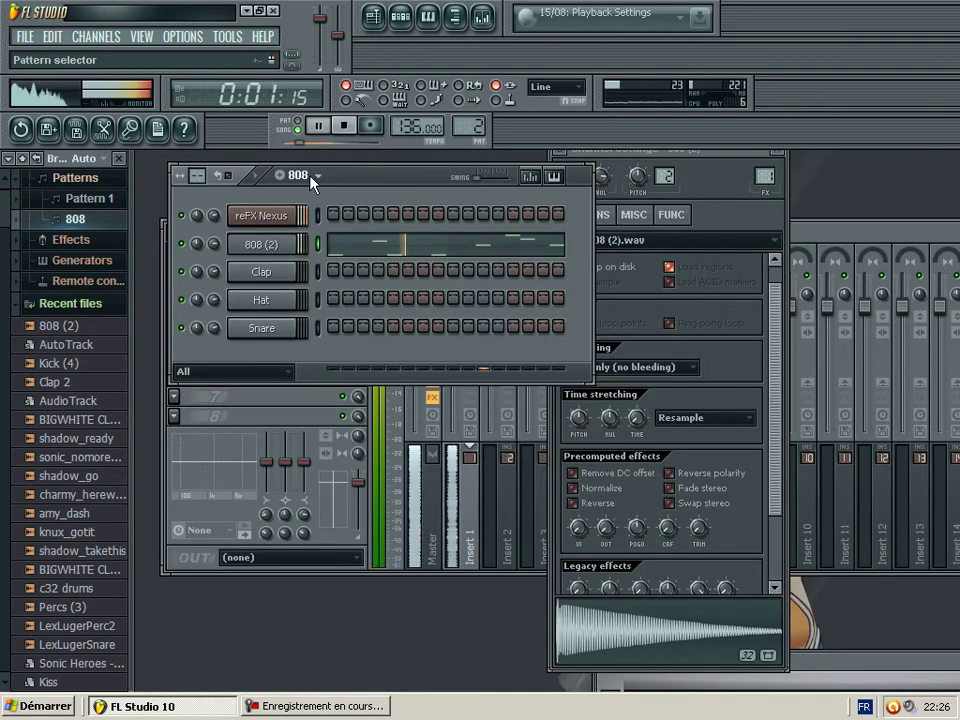
Create a new pattern after the 808 pattern and name it Hats.
key("F4")
type("Hats")
key("Return")
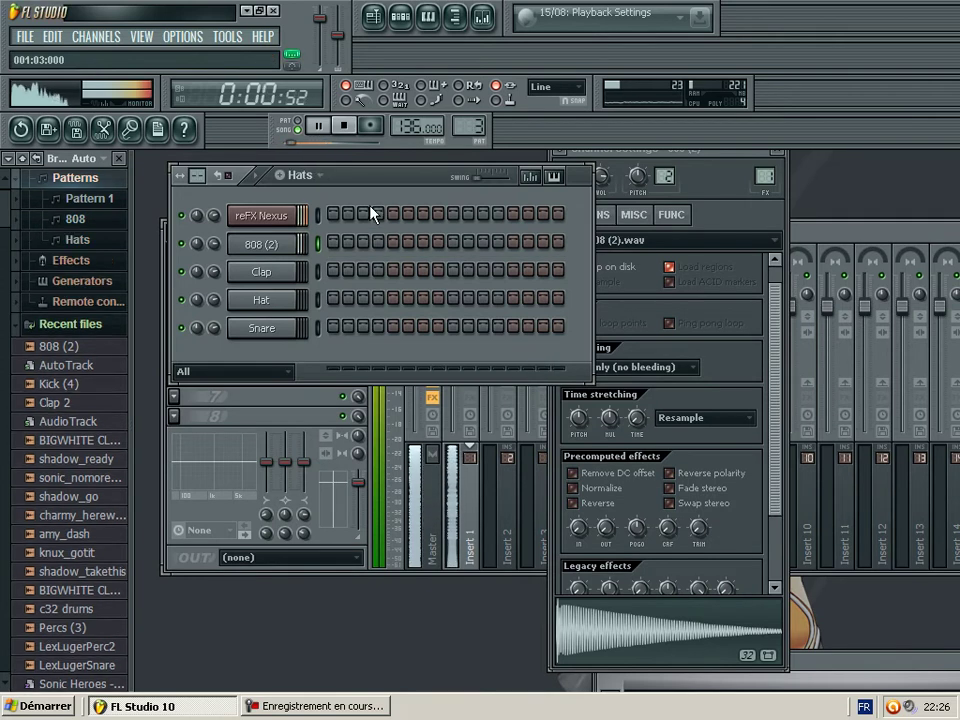
Audition drum and vocal samples from the recent files to find sounds for the drum channels.
left_click(288, 273)
left_click(62, 514)
scroll(62, 520, "down", 5)
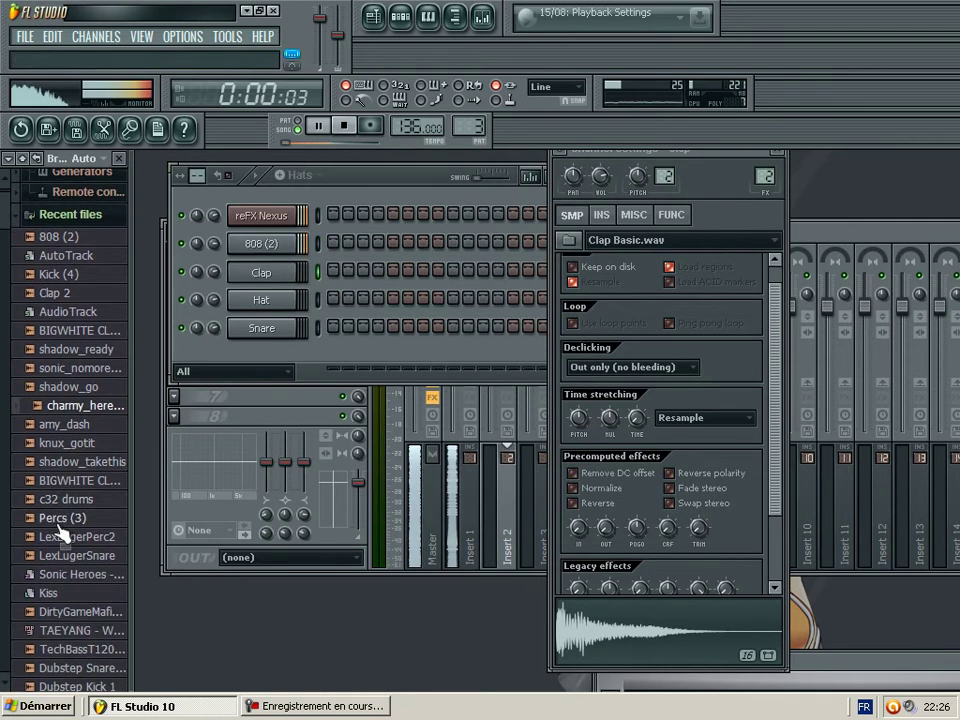
left_click(62, 514)
scroll(63, 500, "down", 2)
left_click(62, 478)
scroll(64, 495, "down", 2)
left_click(66, 440)
left_click(66, 422)
scroll(68, 425, "down", 4)
left_click(86, 514)
scroll(90, 500, "down", 4)
left_click(80, 366)
scroll(85, 478, "down", 11)
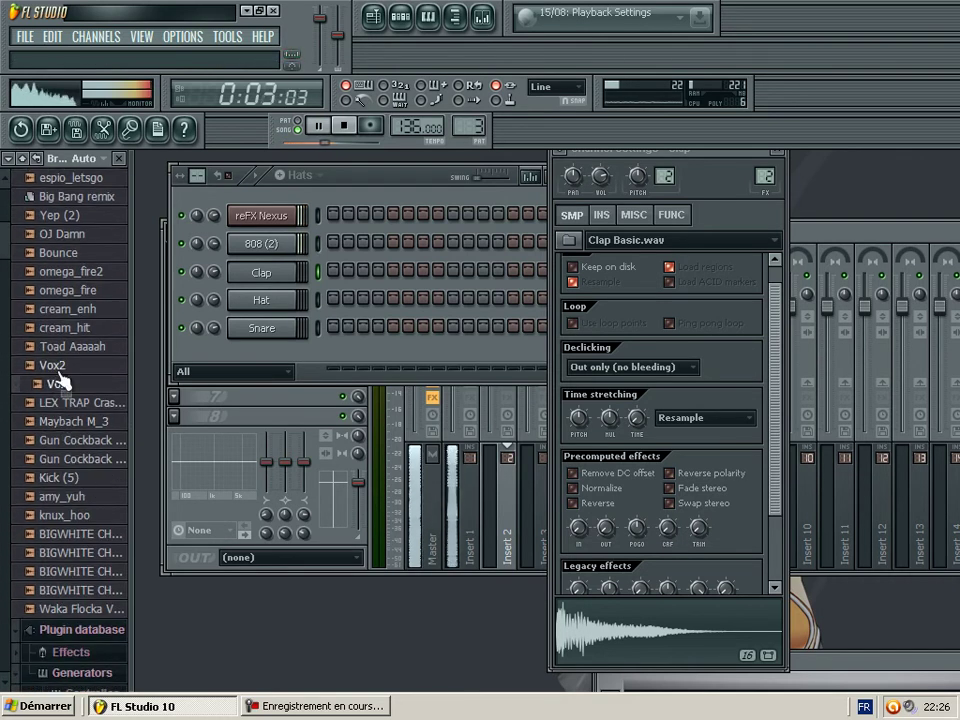
scroll(71, 470, "up", 7)
left_click(71, 344)
scroll(78, 348, "up", 2)
scroll(78, 350, "up", 1)
left_click(79, 347)
scroll(76, 360, "up", 8)
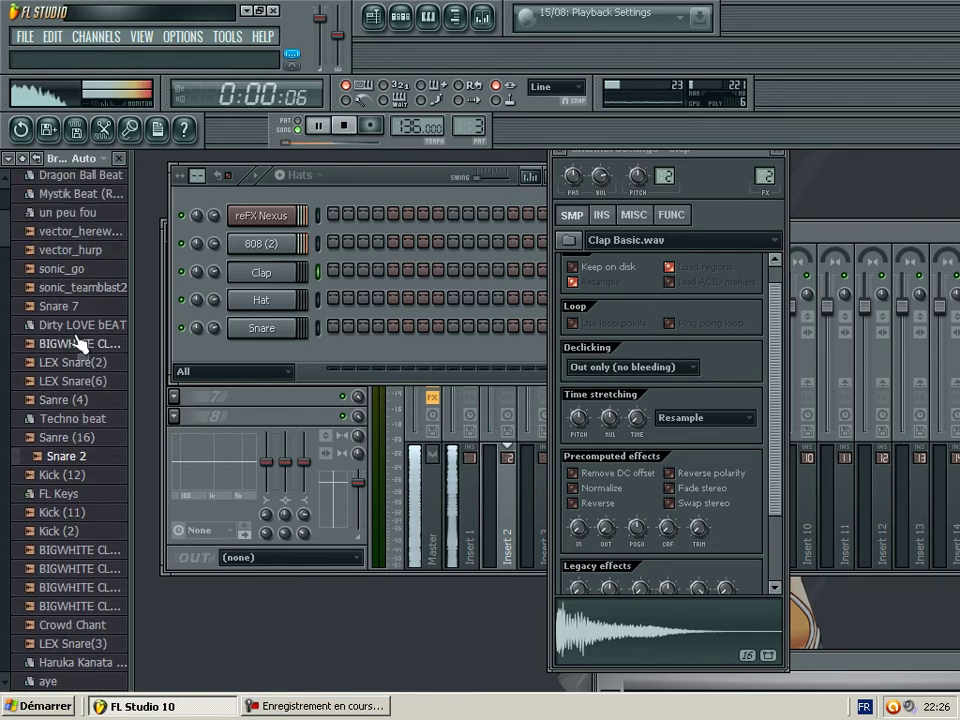
left_click(79, 330)
left_click(71, 308)
scroll(71, 306, "up", 3)
left_click(75, 381)
scroll(76, 380, "up", 2)
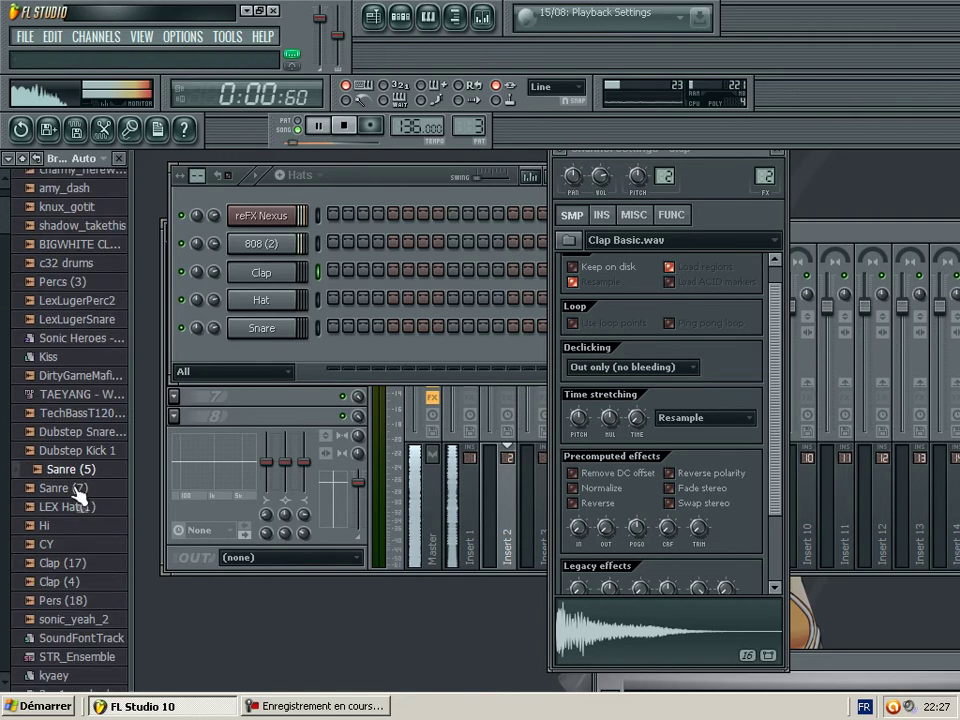
Replace the Snare channel's sample with Sanre (7) and add the c32 drums sample as a new channel.
left_click(74, 498)
left_click_drag(296, 322, 295, 323)
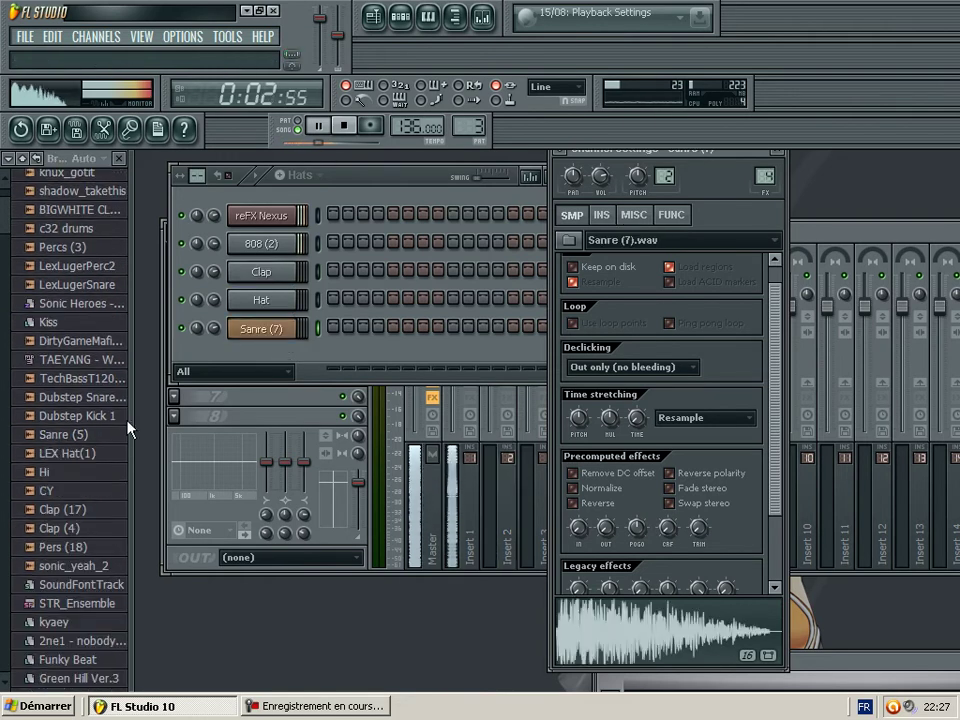
left_click(75, 230)
left_click_drag(166, 246, 272, 362)
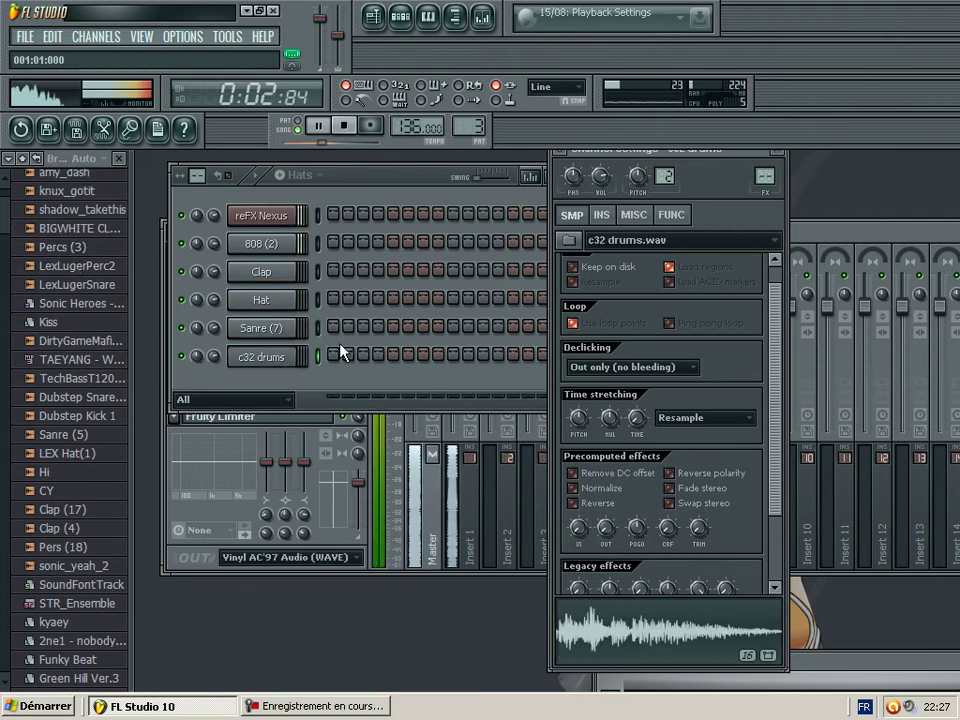
Place Sanre (7) and c32 drums hits on step 9 and bring up each channel's settings.
left_click(450, 342)
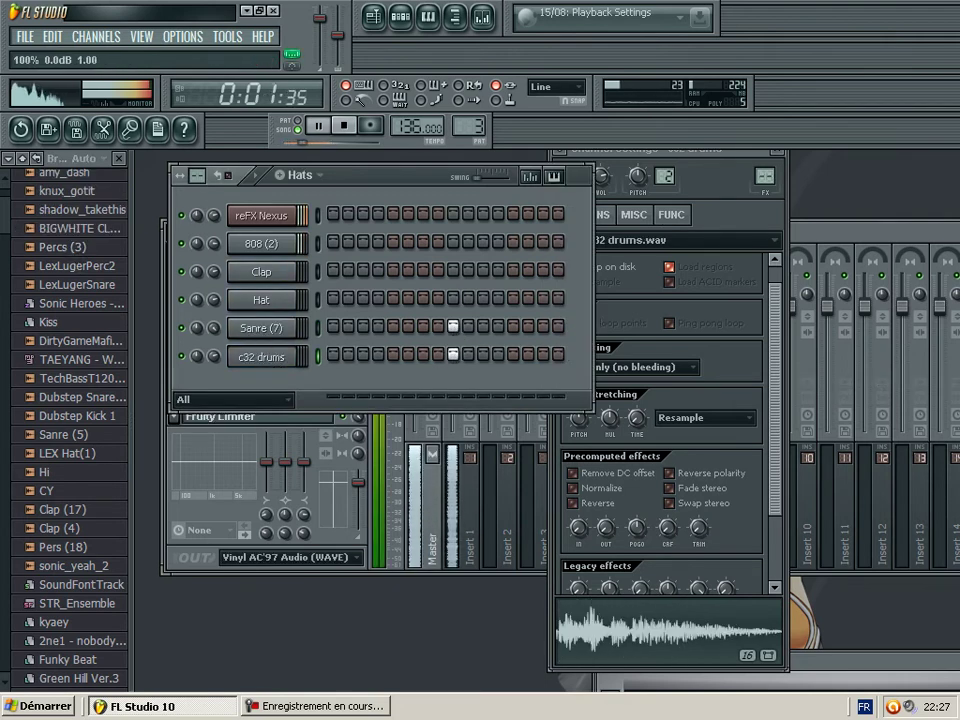
left_click(262, 327)
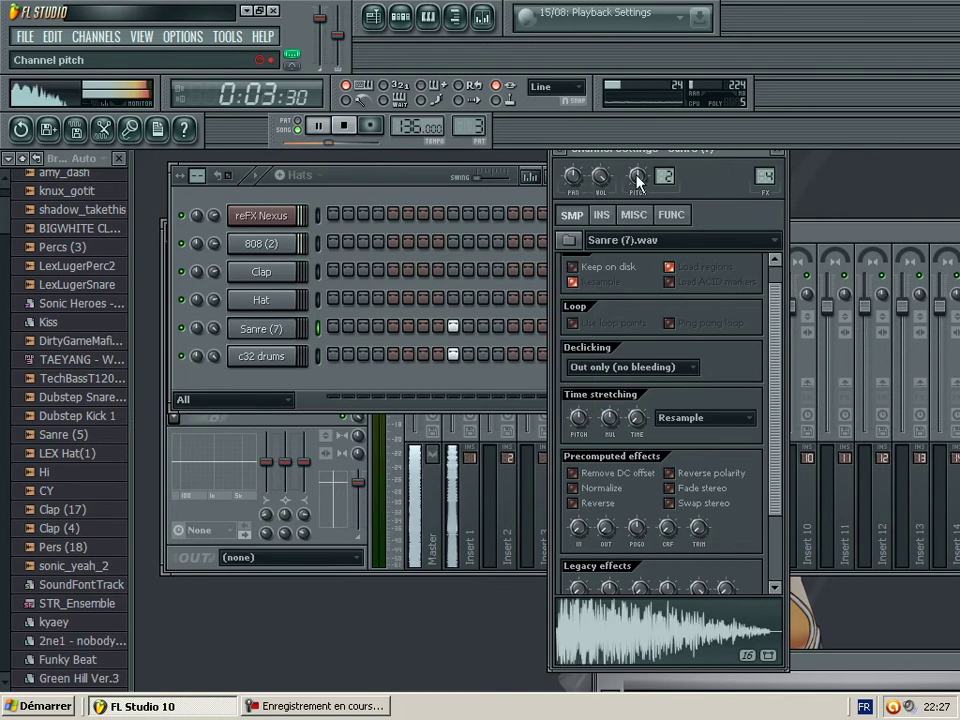
left_click(284, 364)
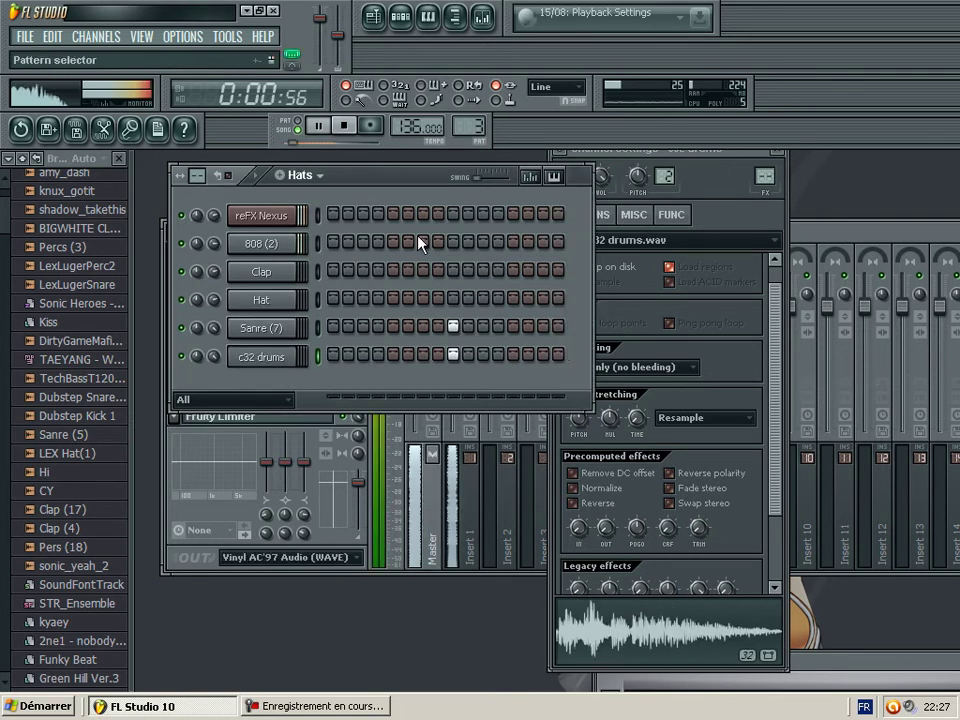
Create a new pattern named snap with Sanre (7) and c32 drums hits on step 9.
key("F4")
type("snap")
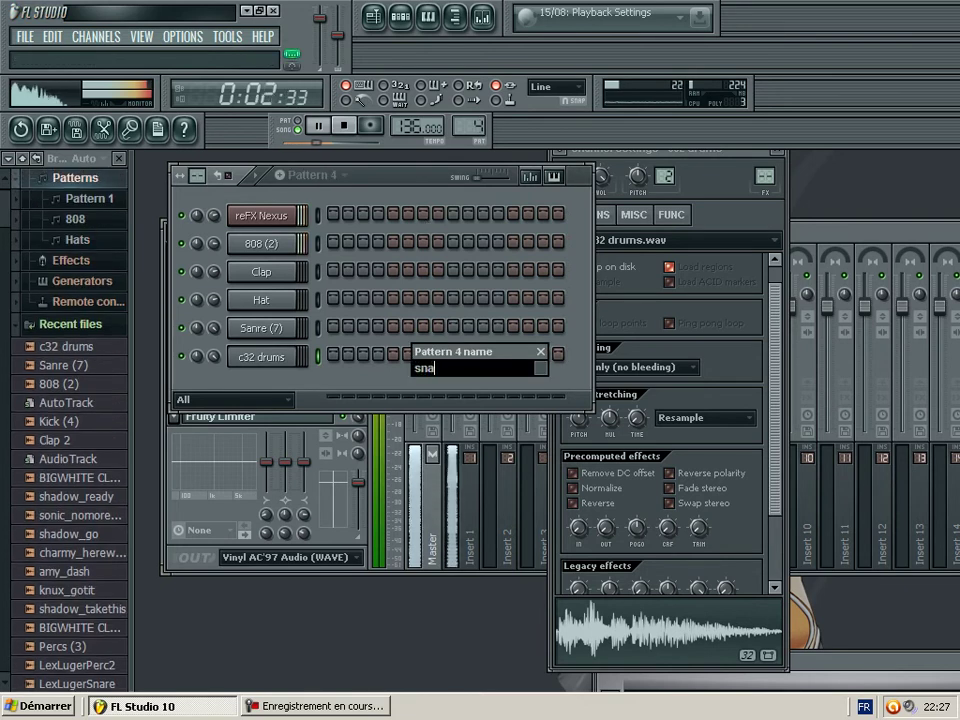
key("Return")
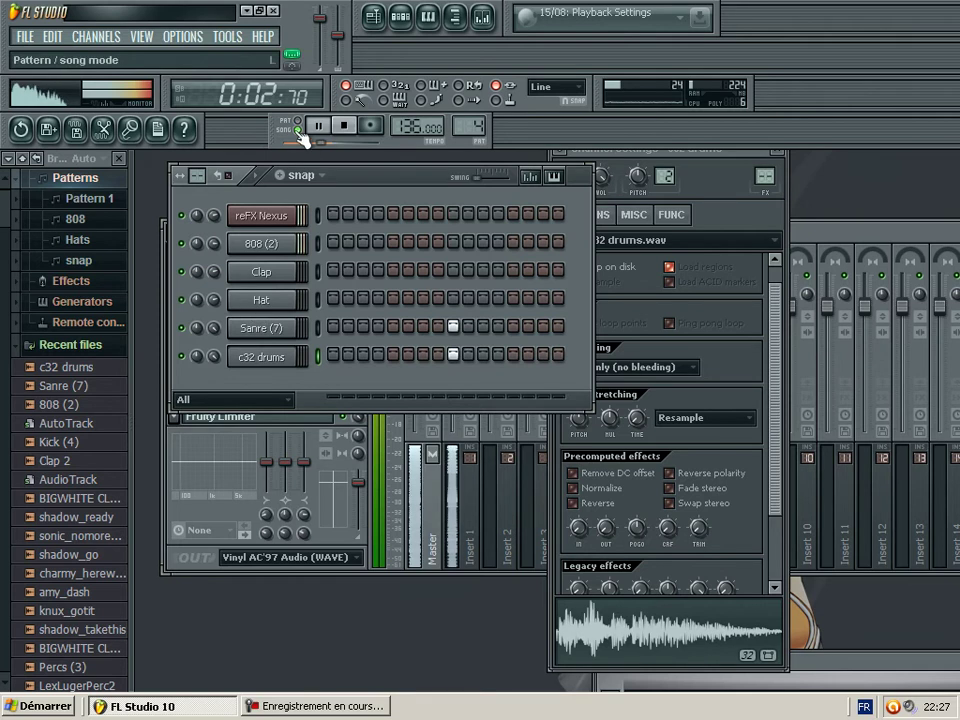
Place snap clips at bars 1 and 2 of Track 3 in the playlist and close the playlist.
key("F5")
left_click(248, 343)
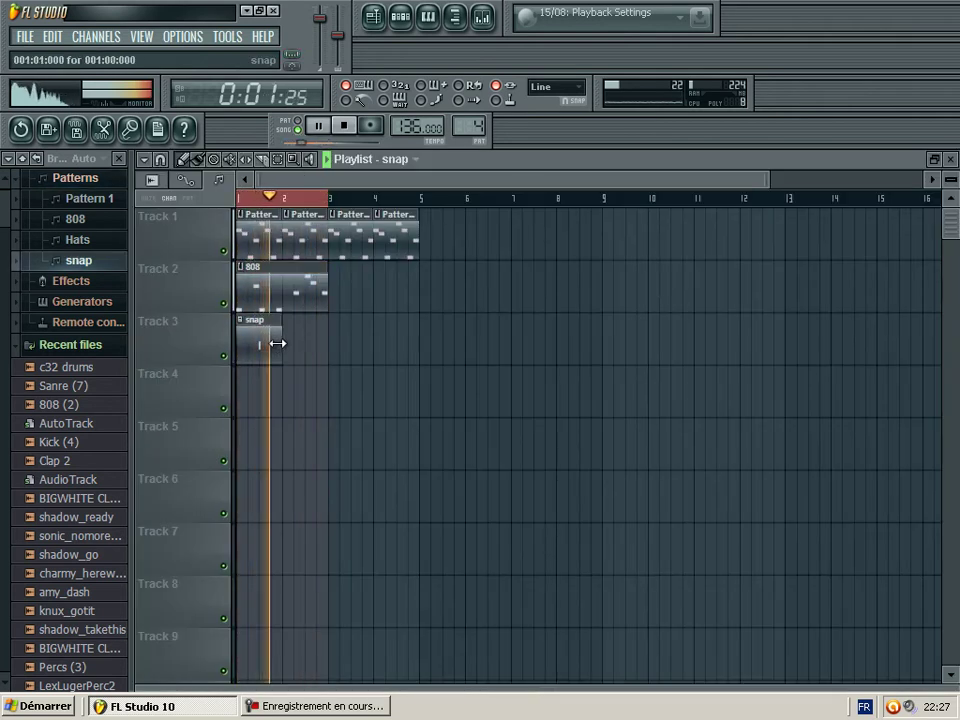
left_click(294, 347)
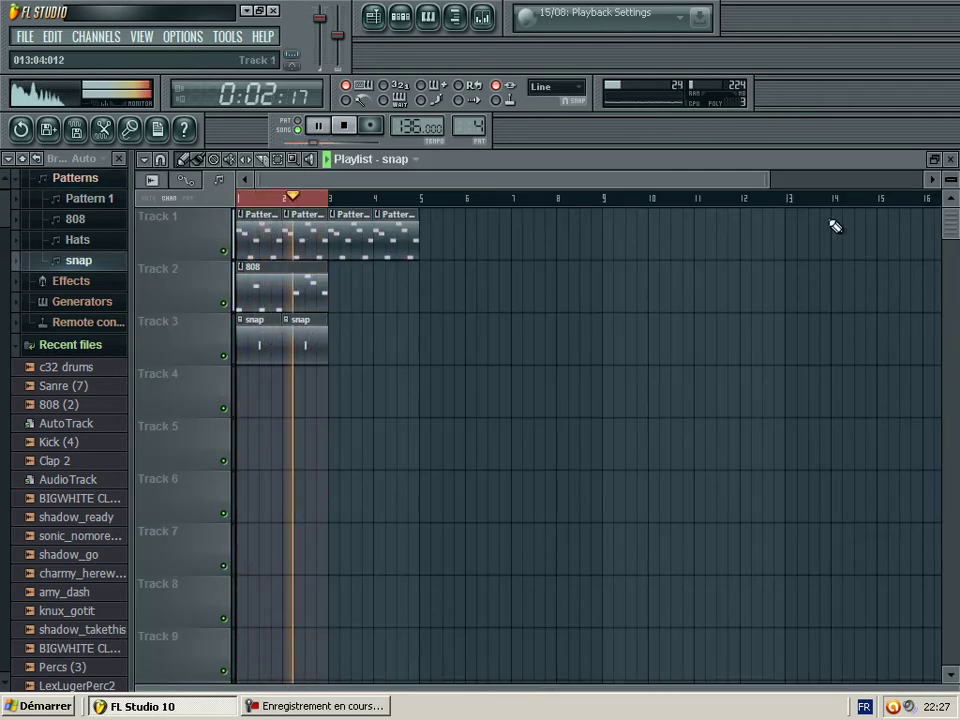
left_click(953, 163)
Open the Sanre (7) channel's settings and show its volume envelope.
left_click(659, 153)
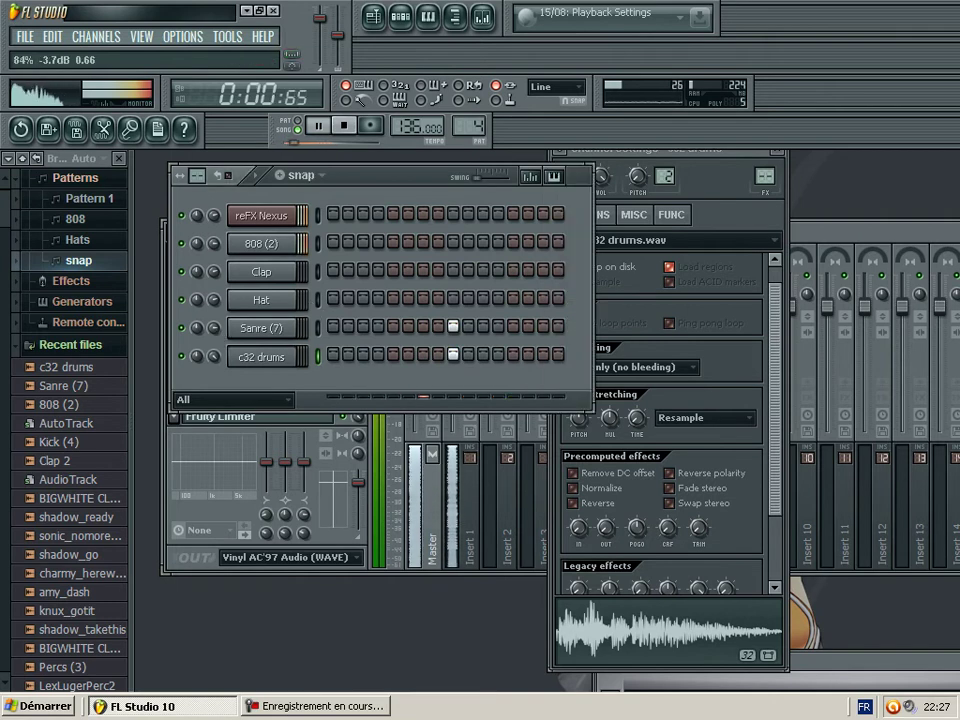
left_click(272, 329)
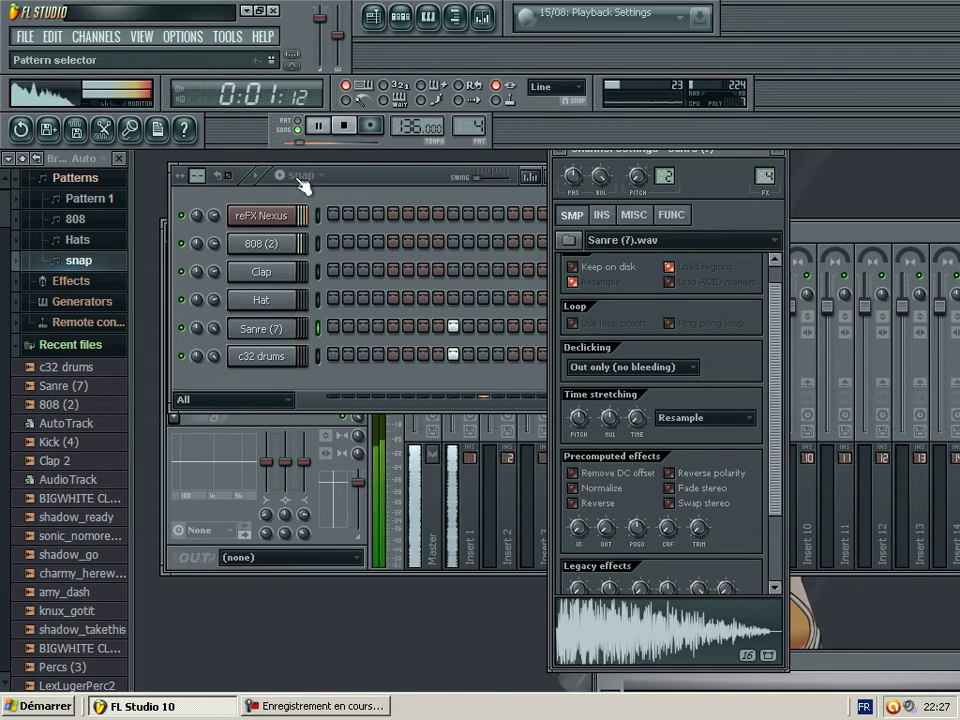
Add the LexLugerPerc2 sample as a new channel and place its hits on steps 1 and 9 of the snap pattern.
left_click(60, 554)
scroll(73, 553, "down", 4)
left_click(90, 463)
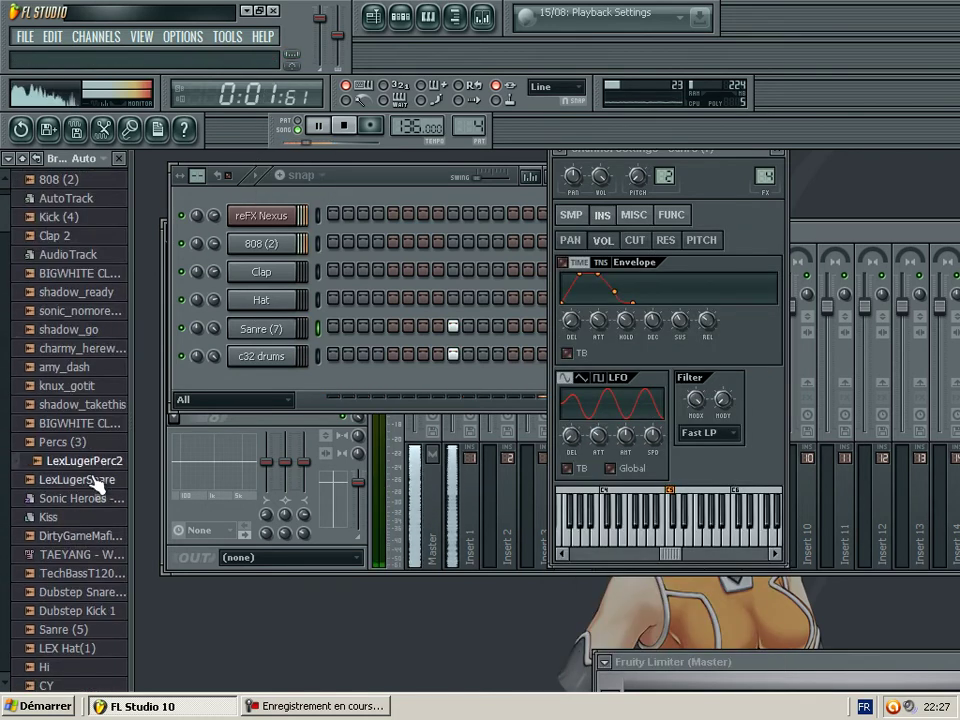
left_click_drag(92, 470, 343, 385)
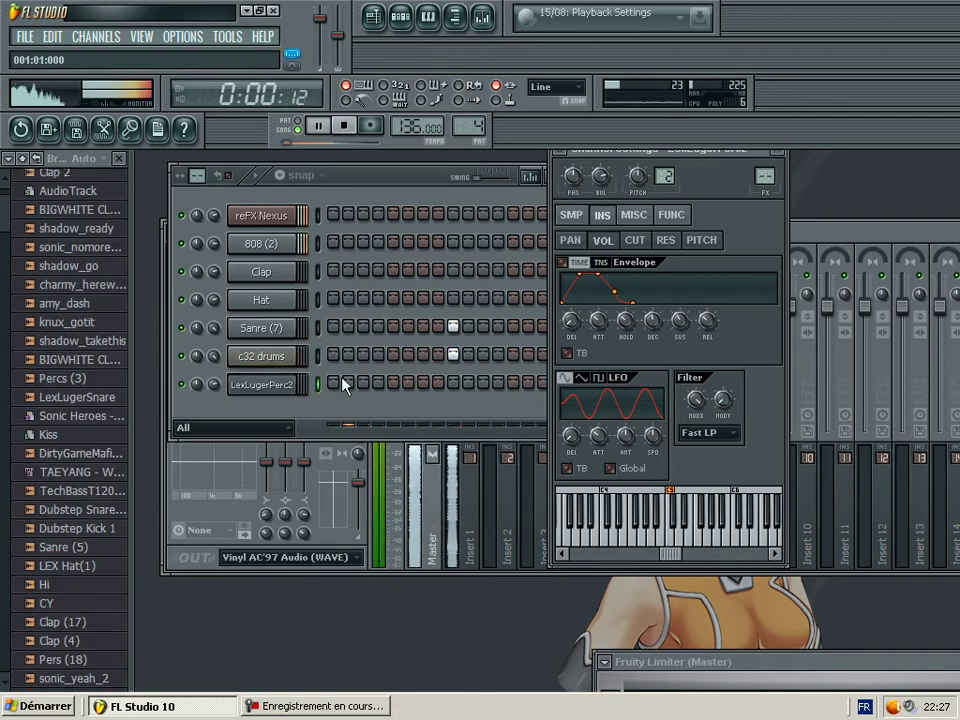
left_click(333, 383)
left_click(453, 383)
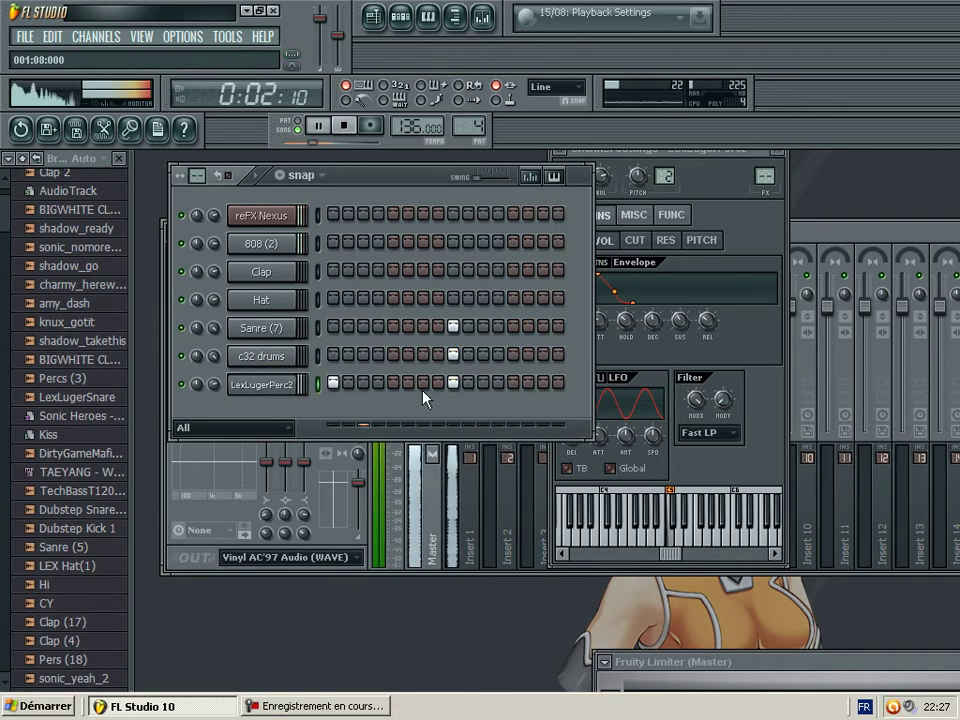
Replace the Hat channel's sample with LEX Hat(1) and create a new pattern named Htas.
left_click(64, 528)
scroll(68, 455, "down", 2)
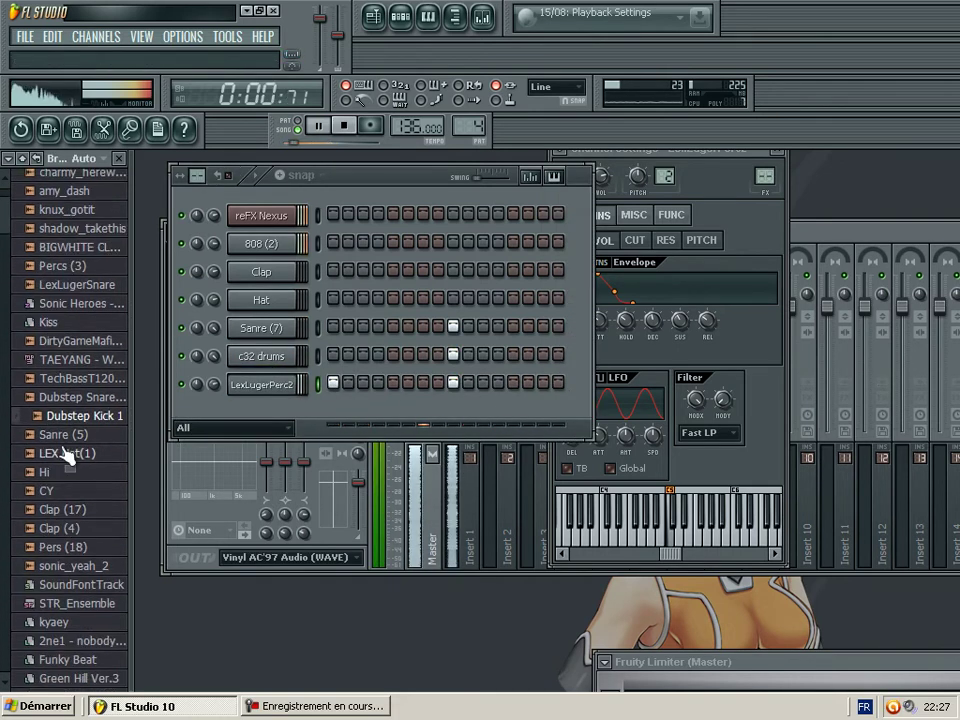
left_click_drag(62, 458, 300, 300)
key("F4")
type("Htas")
key("Return")
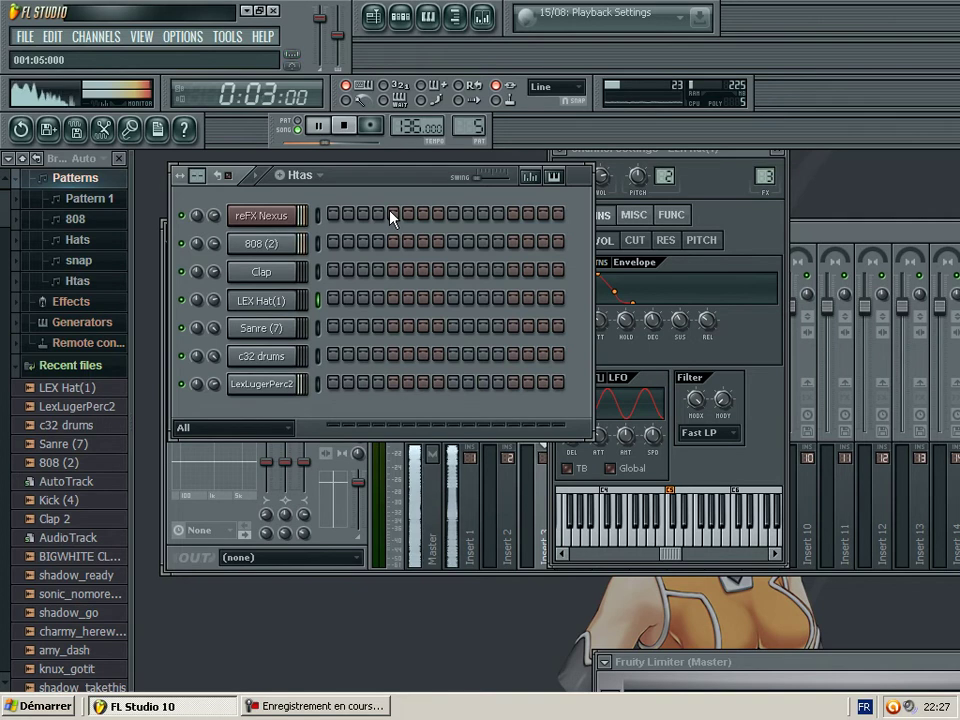
Enter one-step C5 notes for LEX Hat(1), including steps 1 to 5 and 7, and place the Htas clip at bar 1 of Track 4.
key("F7")
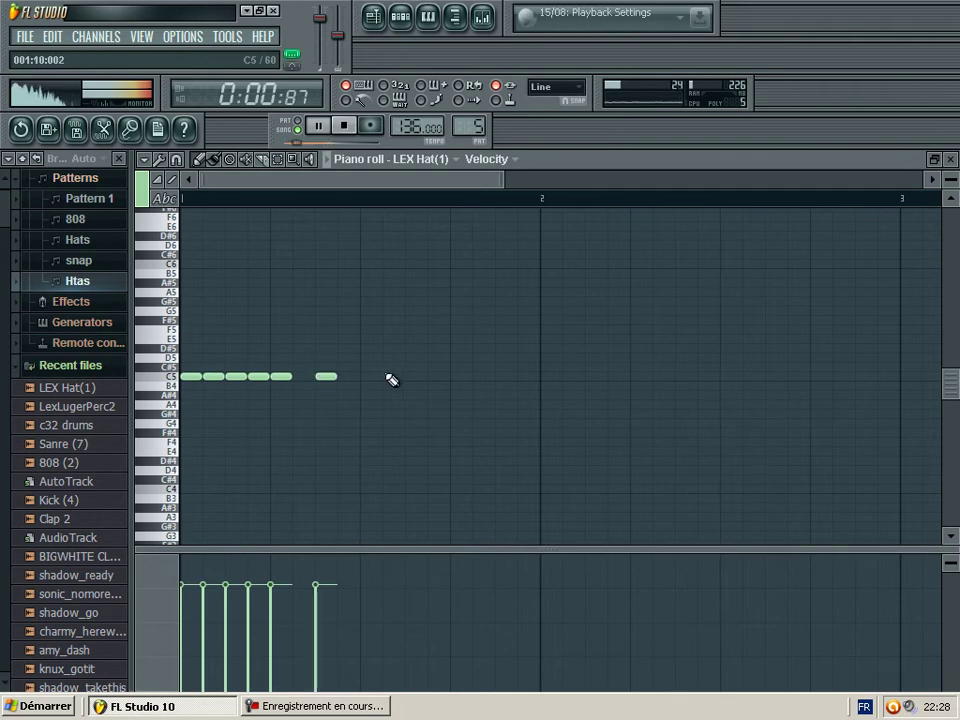
left_click_drag(504, 178, 278, 178)
left_click(296, 131)
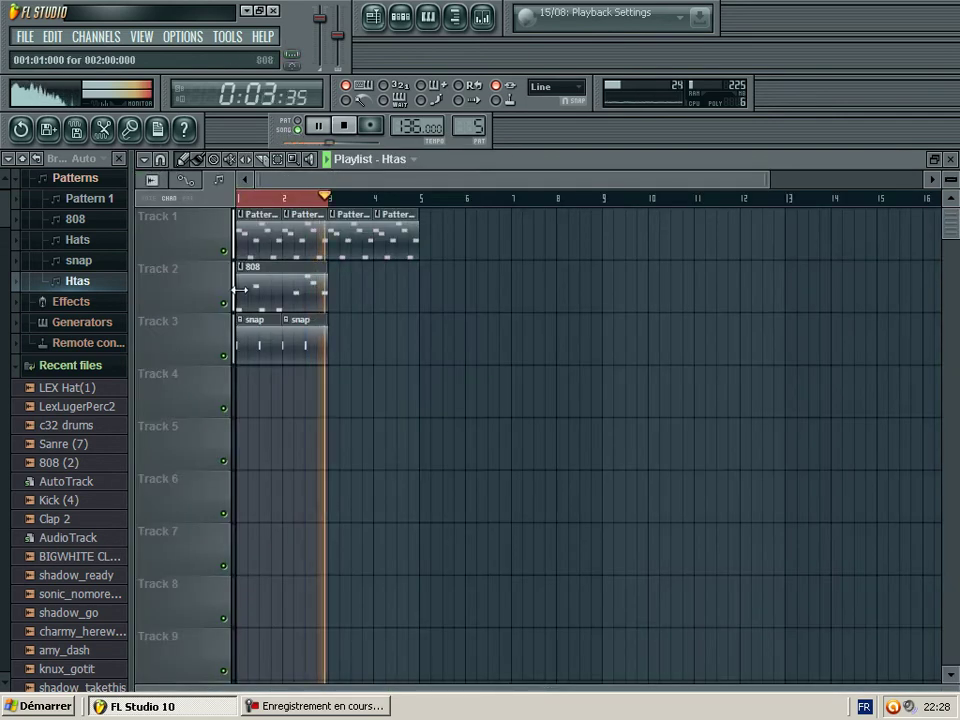
left_click(252, 396)
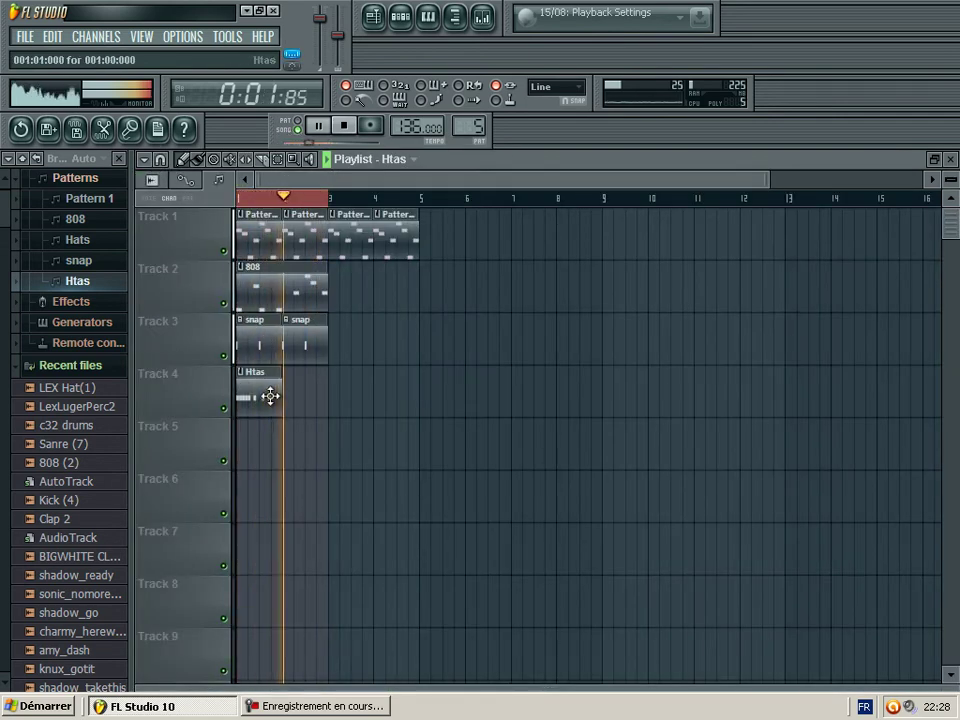
Reopen the Htas clip's notes, move the last two hat notes to steps 8 and 11, and select the step 8 note.
double_click(270, 397)
left_click_drag(667, 377, 576, 381)
left_click_drag(778, 380, 704, 364)
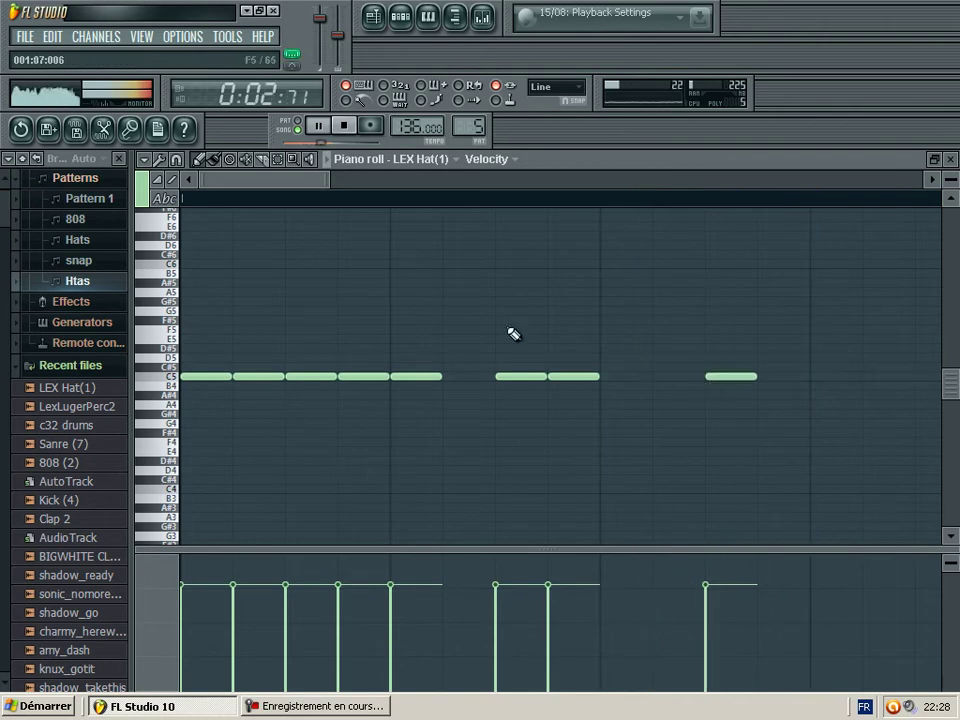
left_click_drag(251, 182, 266, 178)
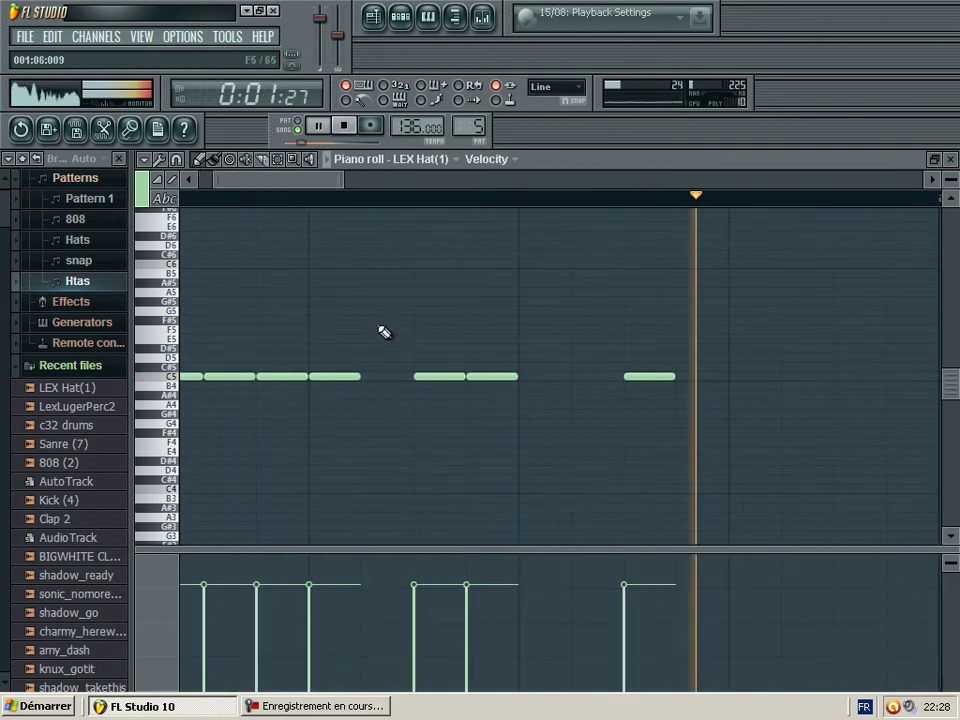
left_click(495, 377)
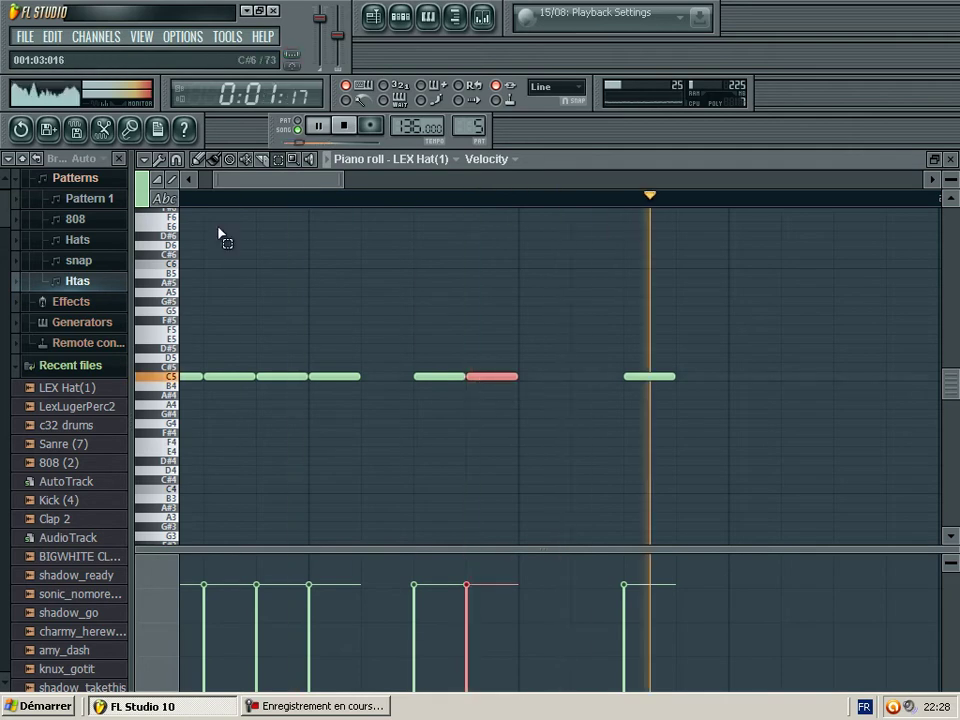
left_click(162, 165)
left_click(200, 321)
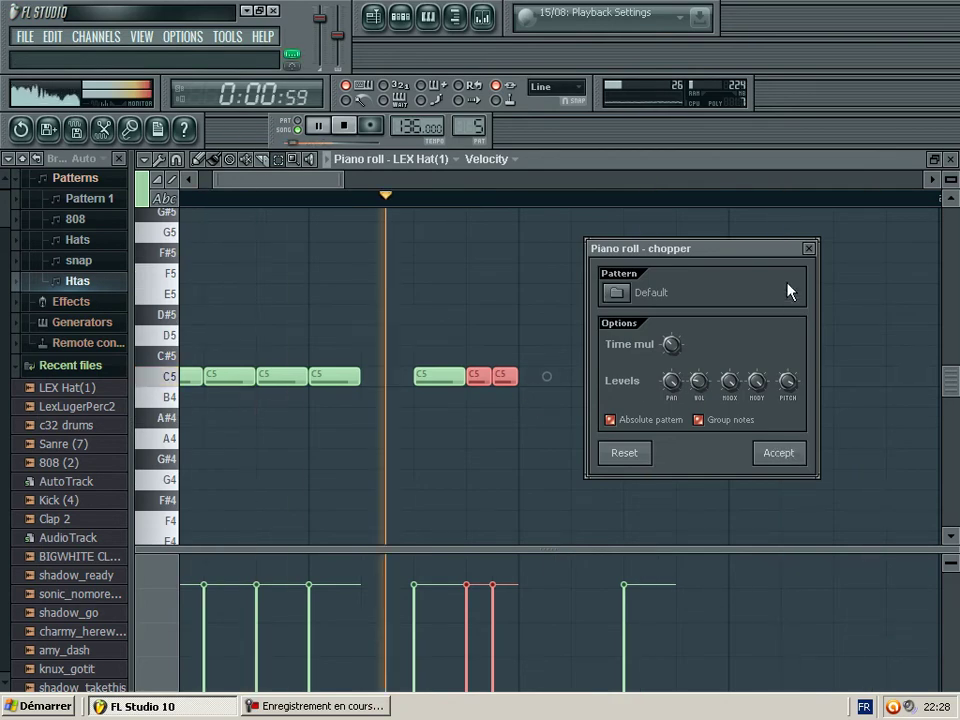
left_click(812, 249)
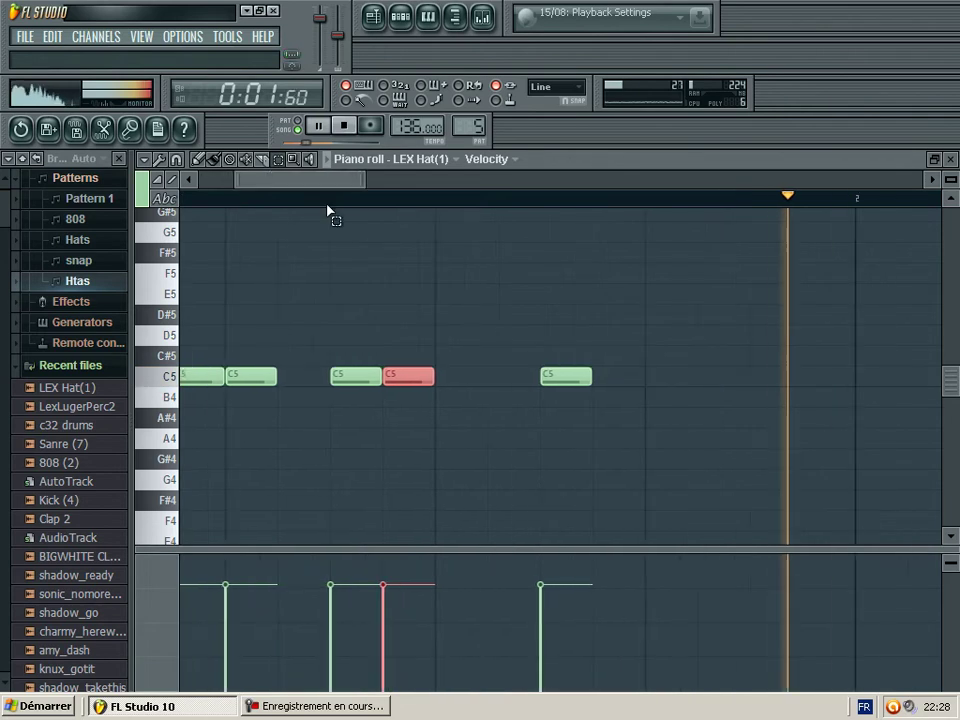
Chop the step 8 hat note into eight slices by lowering the chopper's time multiplier, and accept the result.
left_click(166, 158)
left_click(313, 342)
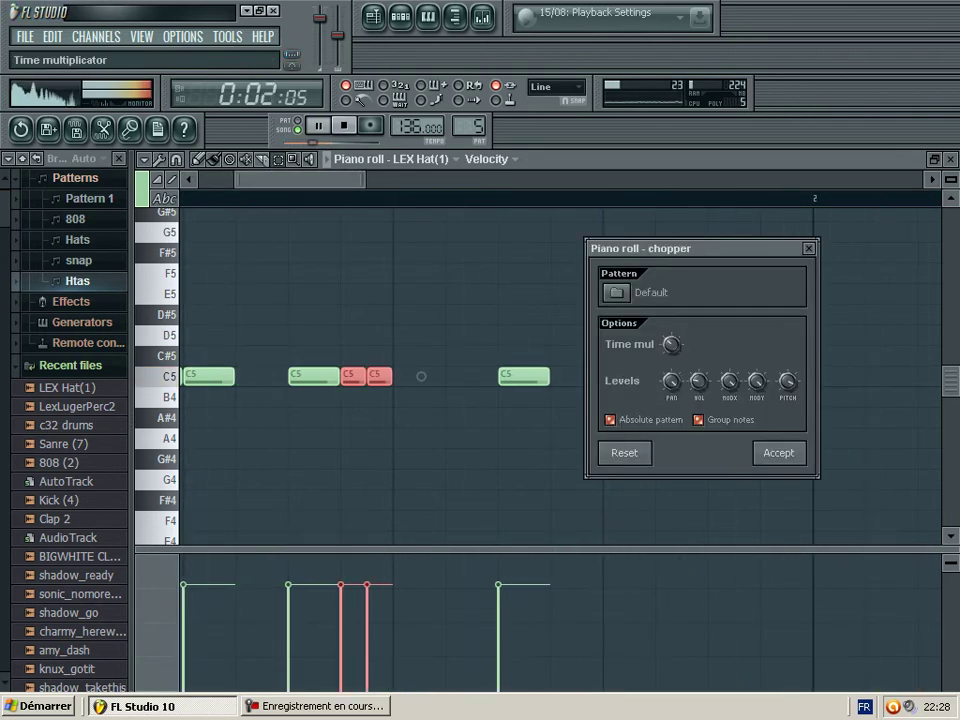
left_click_drag(670, 349, 670, 375)
left_click(780, 456)
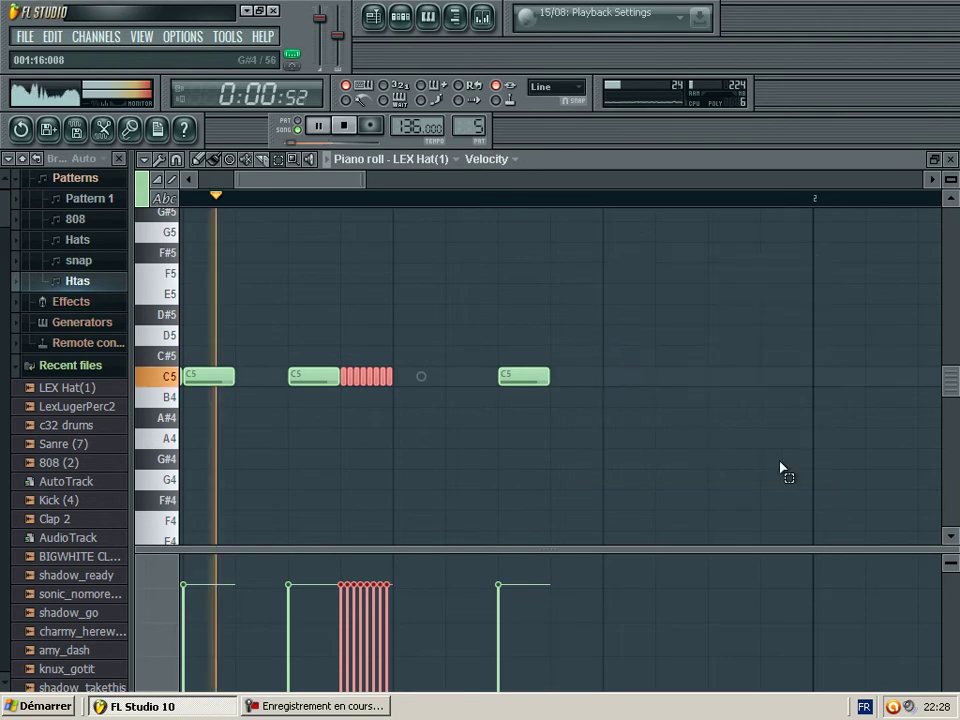
Chop the C5 hat note at bar 1 step 11 into eight slices and accept the chopper result.
left_click(512, 377)
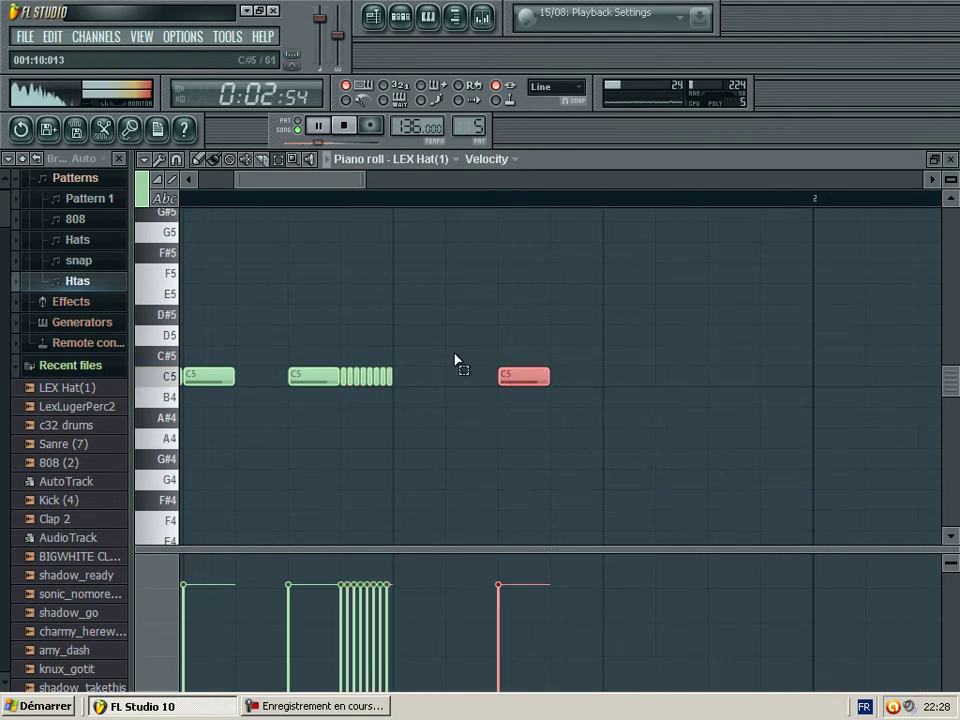
left_click(167, 164)
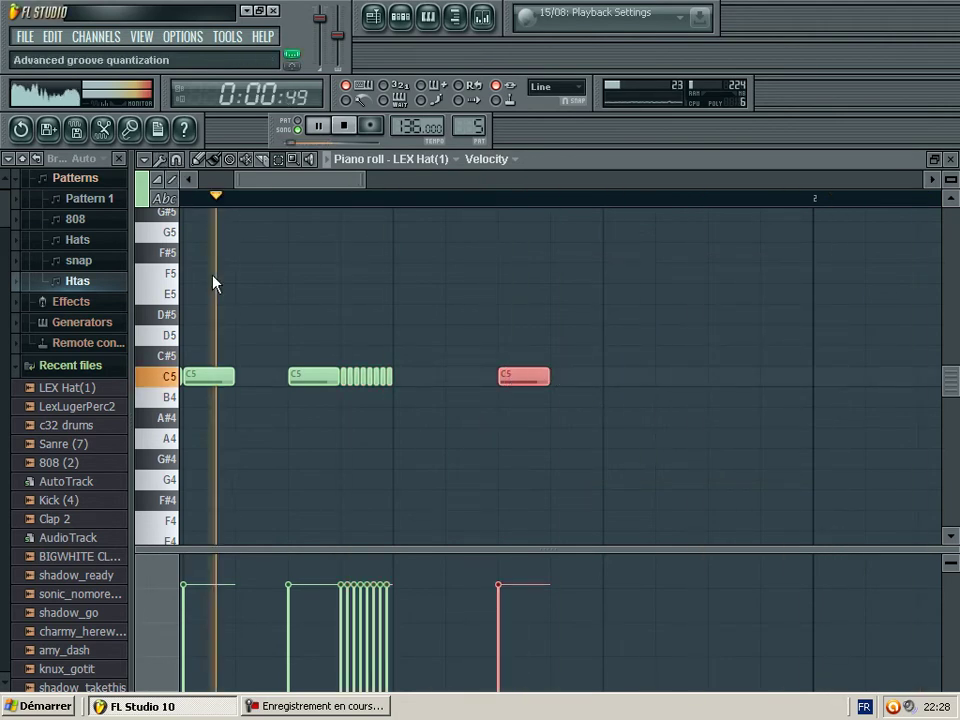
left_click(206, 326)
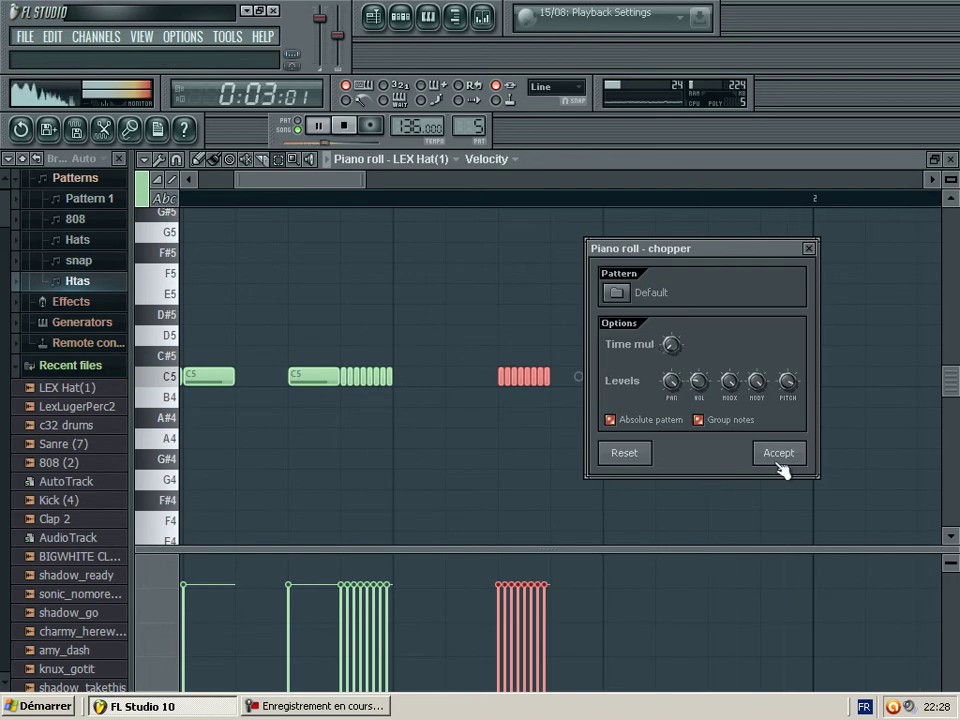
left_click(810, 249)
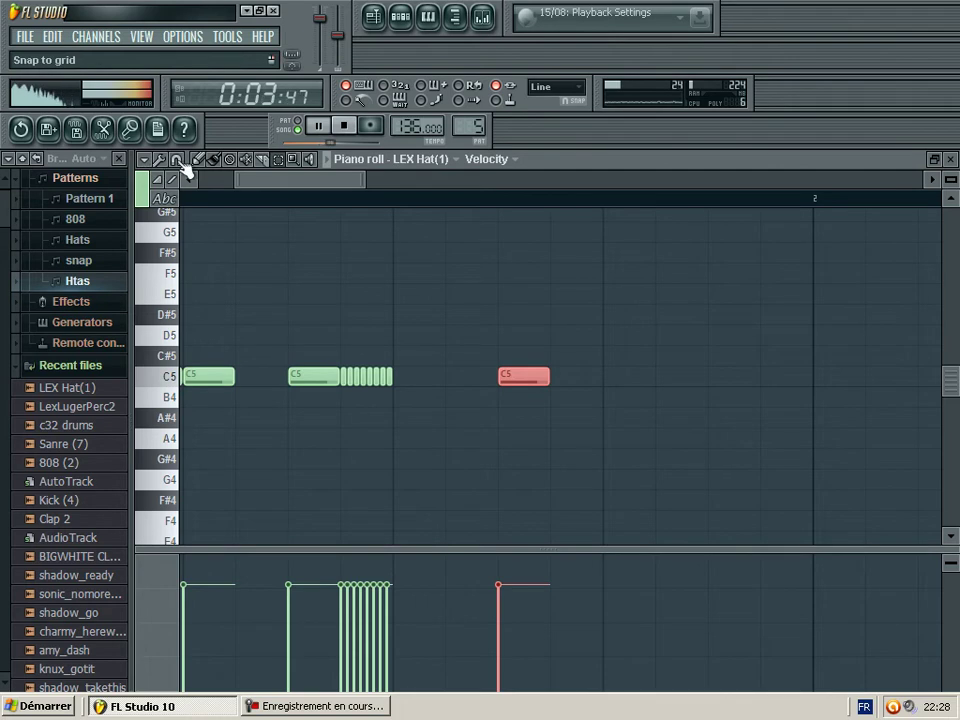
key("alt+u")
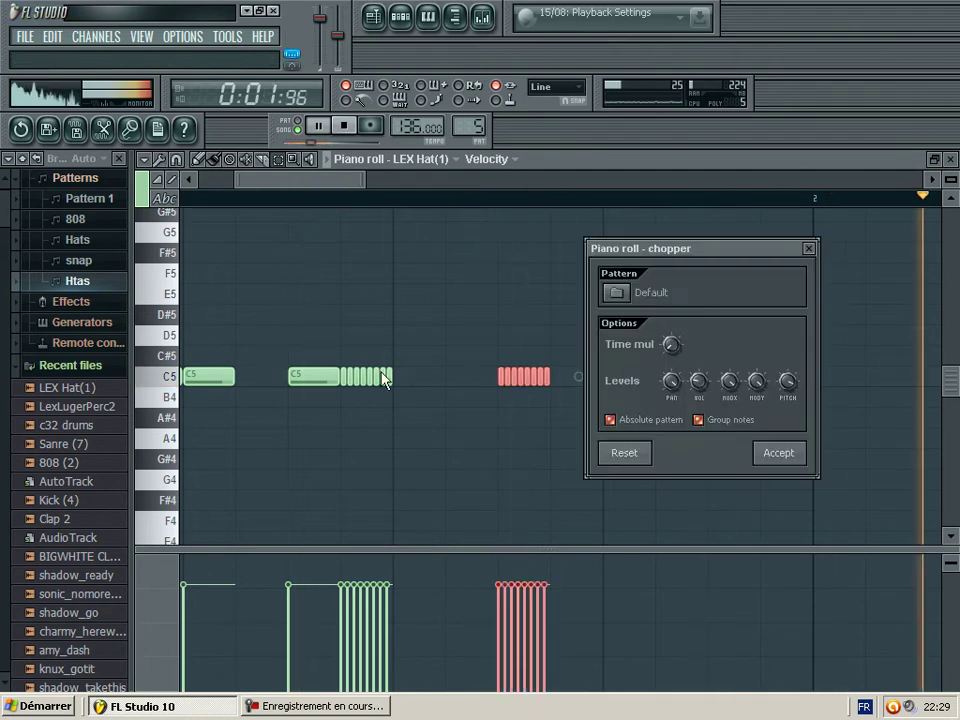
left_click(779, 462)
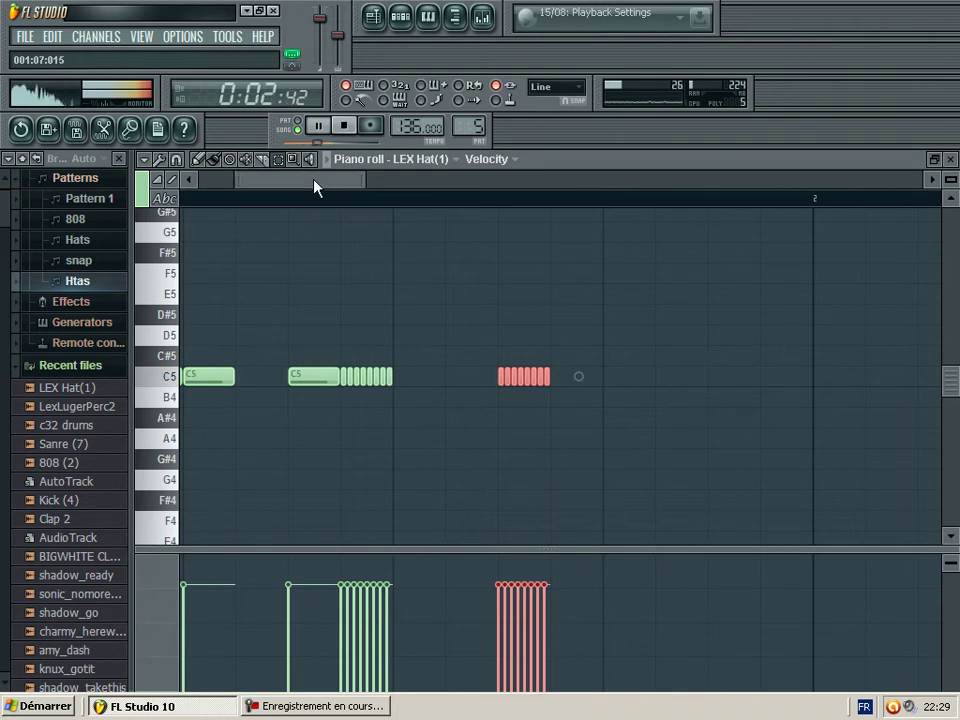
Add one-step C5 hat notes at bar 1 steps 13, 14 and 15 and at bar 2 steps 1 and 5.
left_click_drag(314, 182, 358, 176)
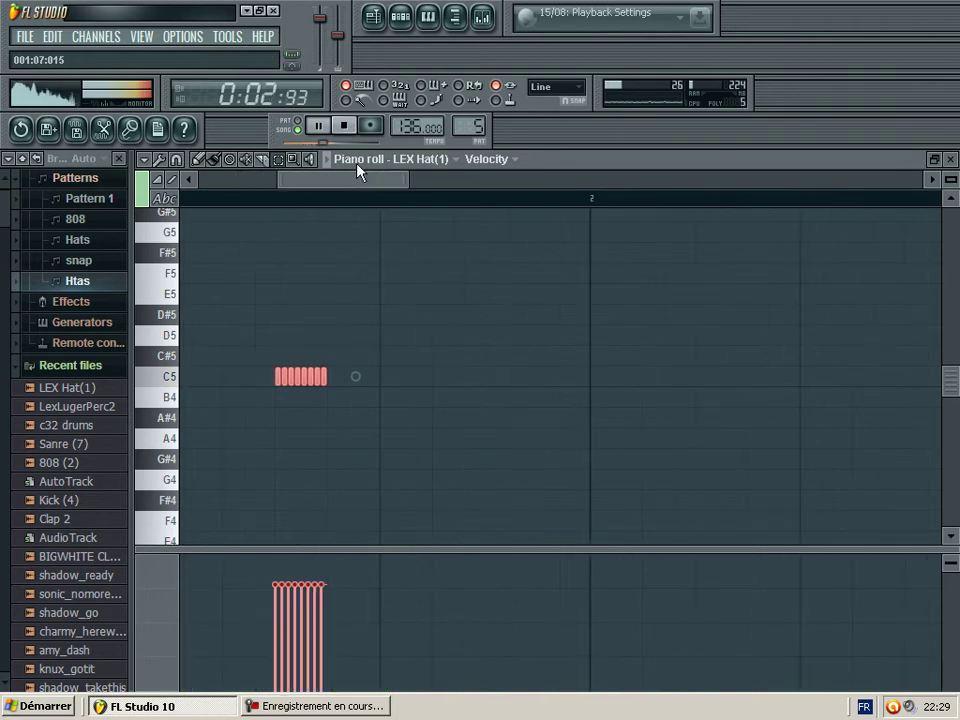
left_click(372, 382)
left_click(470, 382)
left_click_drag(349, 176, 353, 176)
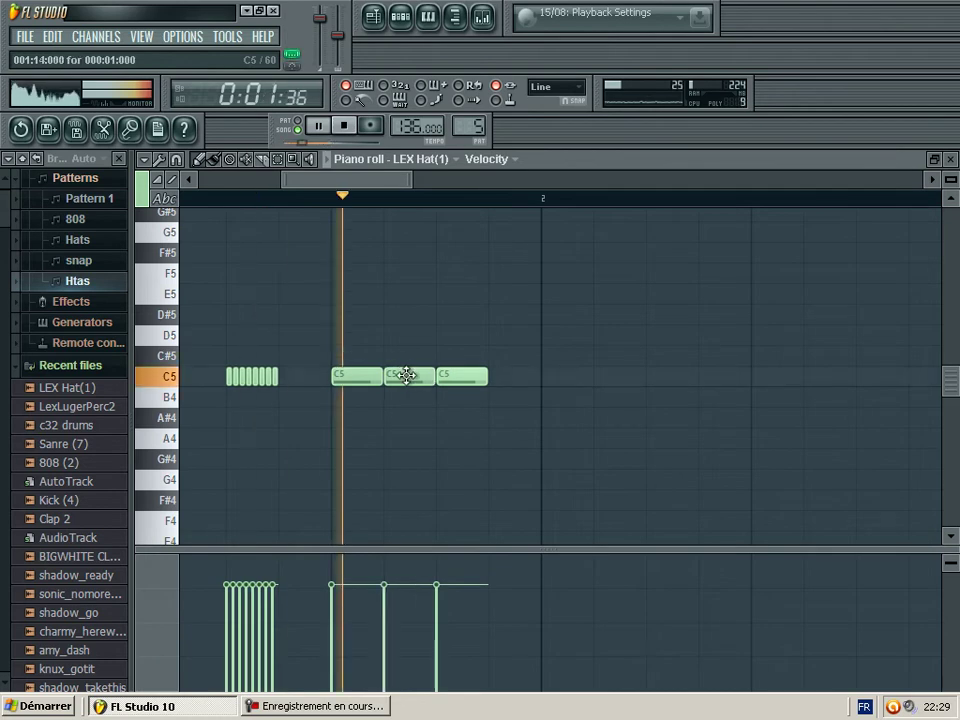
left_click_drag(364, 178, 386, 178)
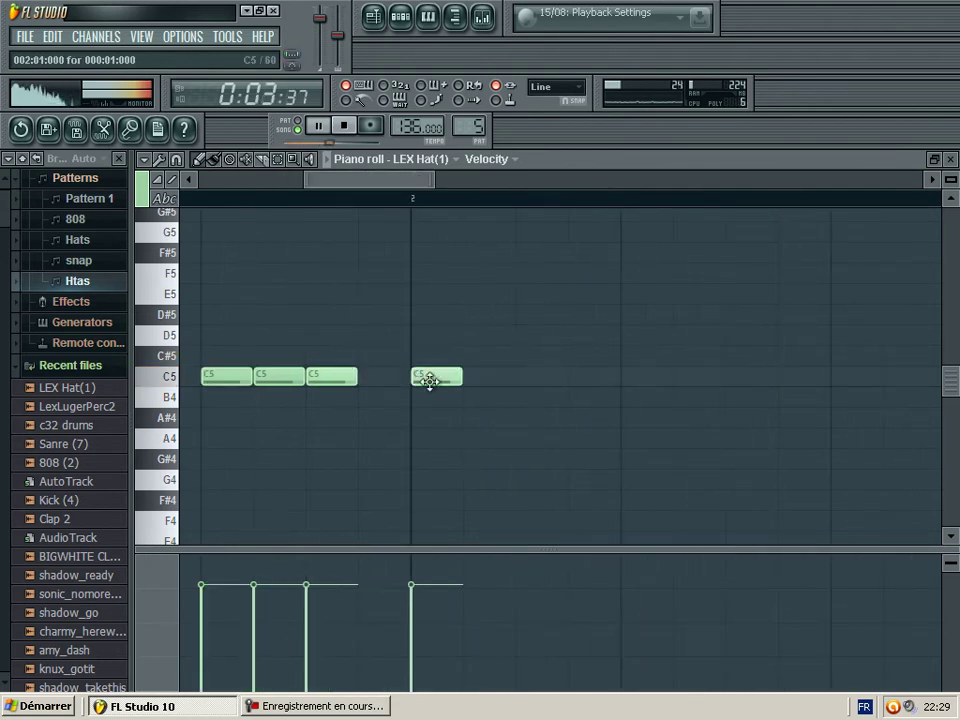
left_click(628, 378)
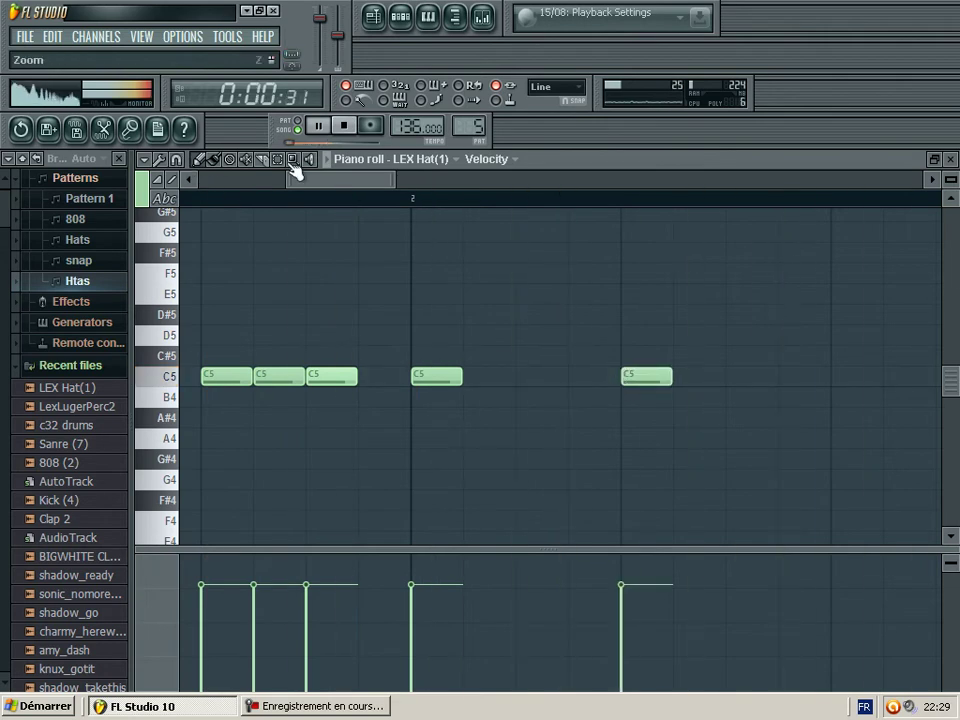
Chop the bar 2 step 1 hat note into four slices, and replace the step 5 note with a C5 note at step 2.
left_click(437, 370)
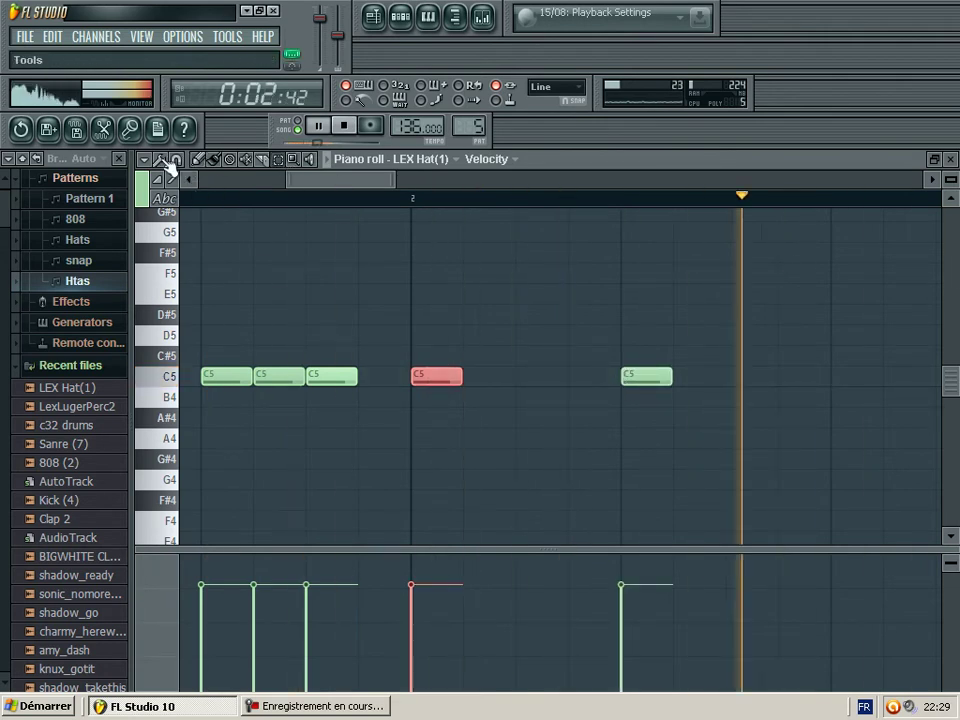
key("alt+u")
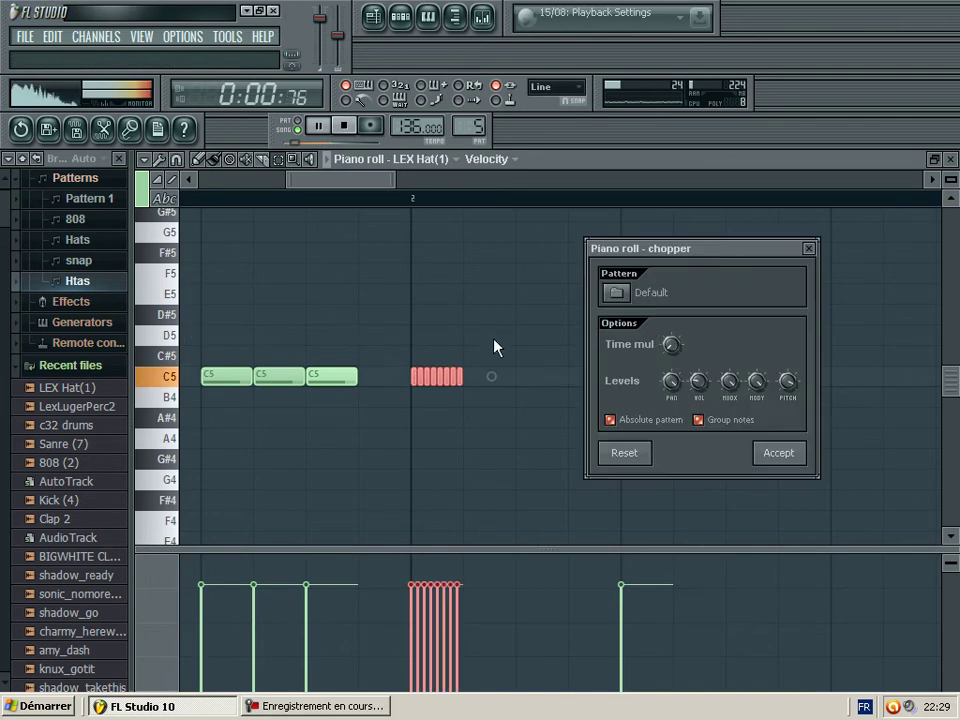
left_click(785, 457)
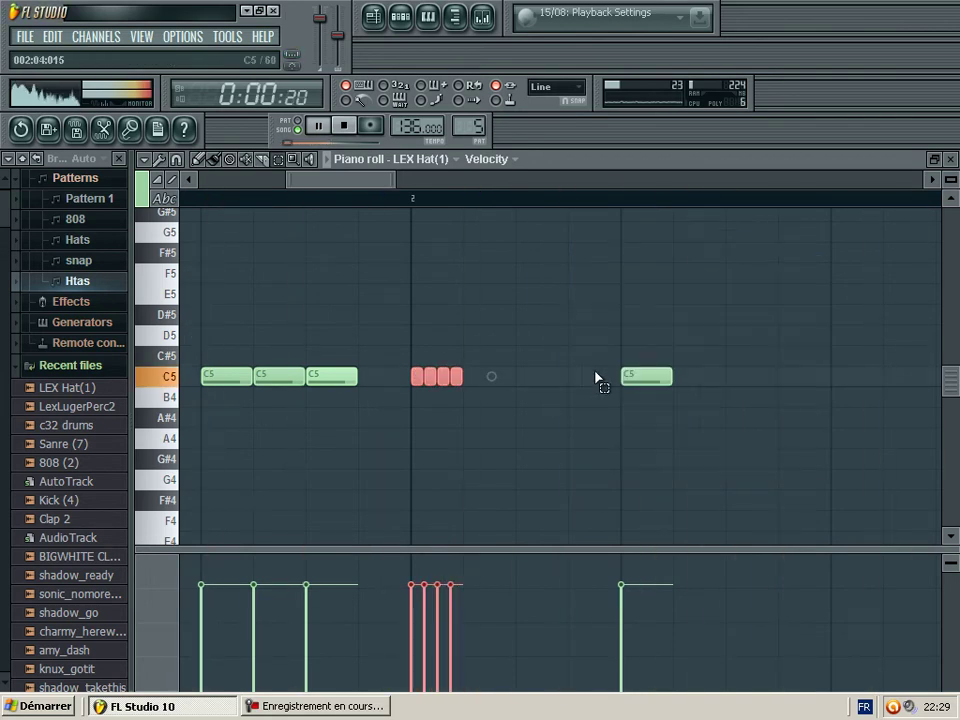
left_click(666, 378)
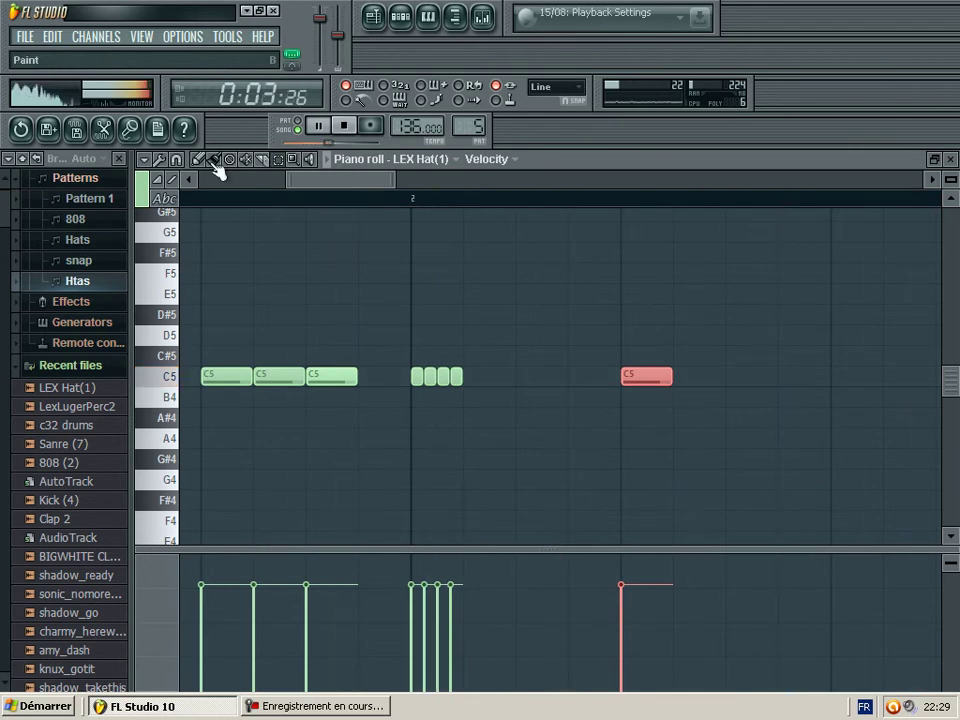
left_click(480, 378)
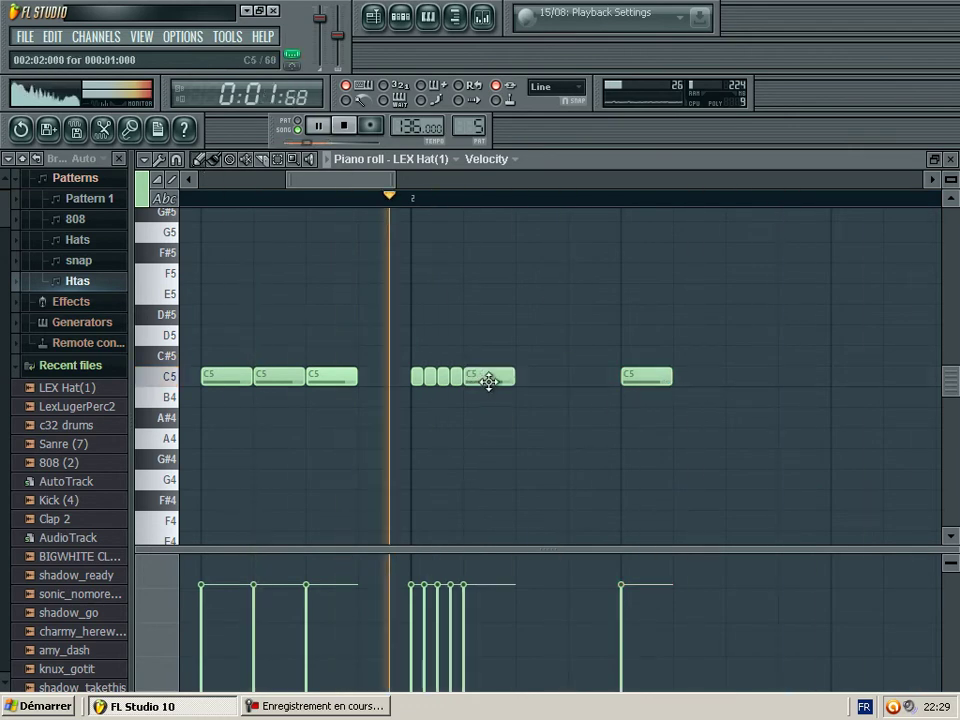
left_click_drag(322, 179, 302, 179)
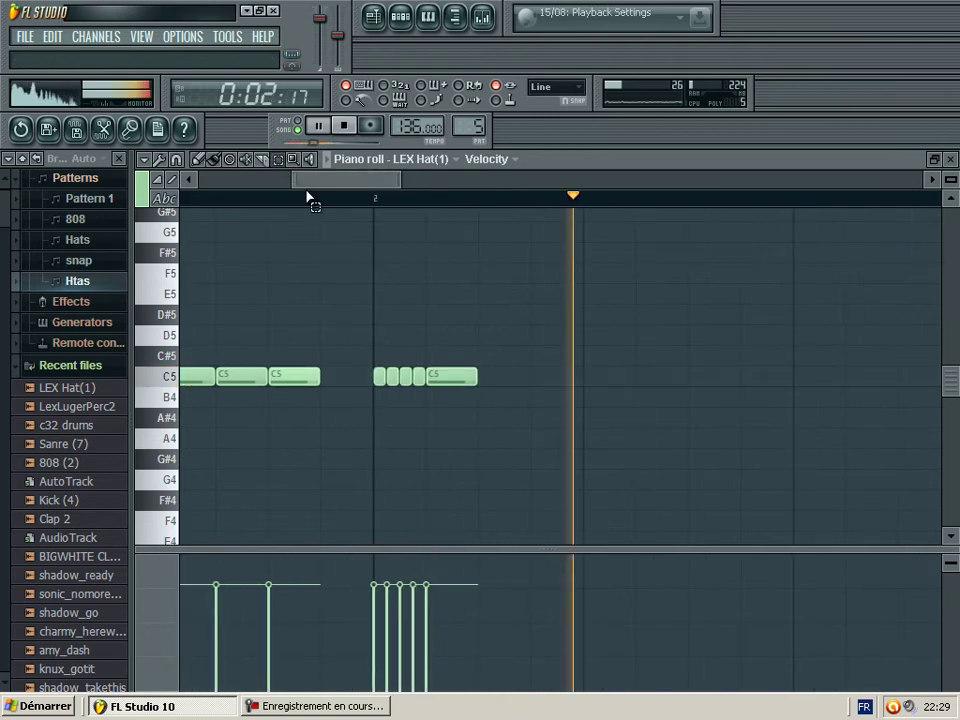
Duplicate the four slices and the C5 note beside them to bar 2 step 5, and repeat the group at step 7.
left_click_drag(371, 307, 455, 469)
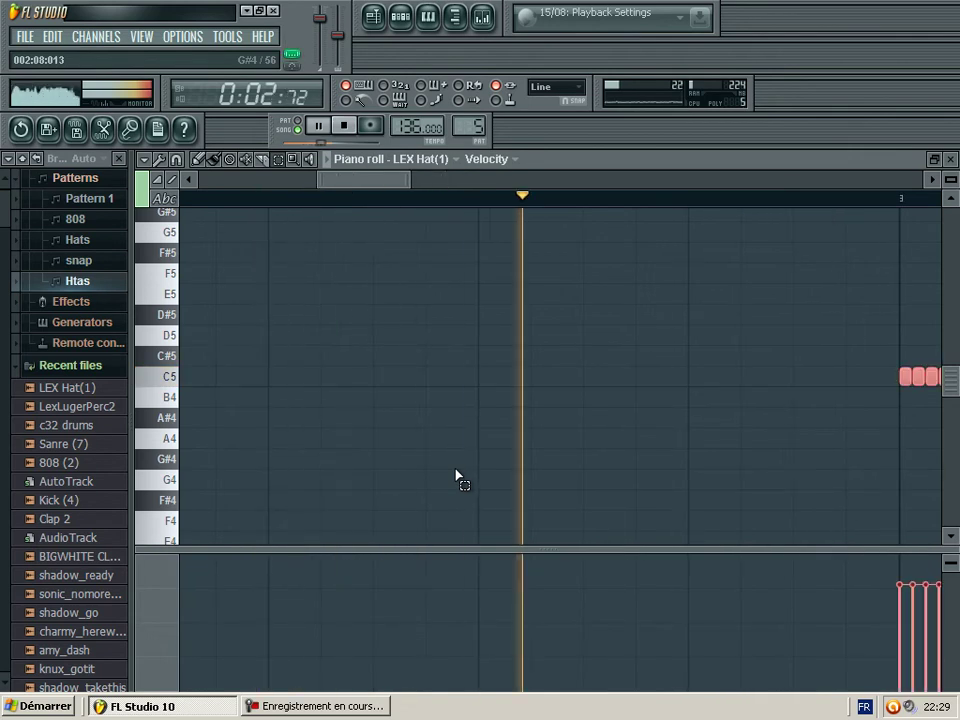
left_click_drag(902, 385, 686, 363)
left_click_drag(337, 180, 366, 180)
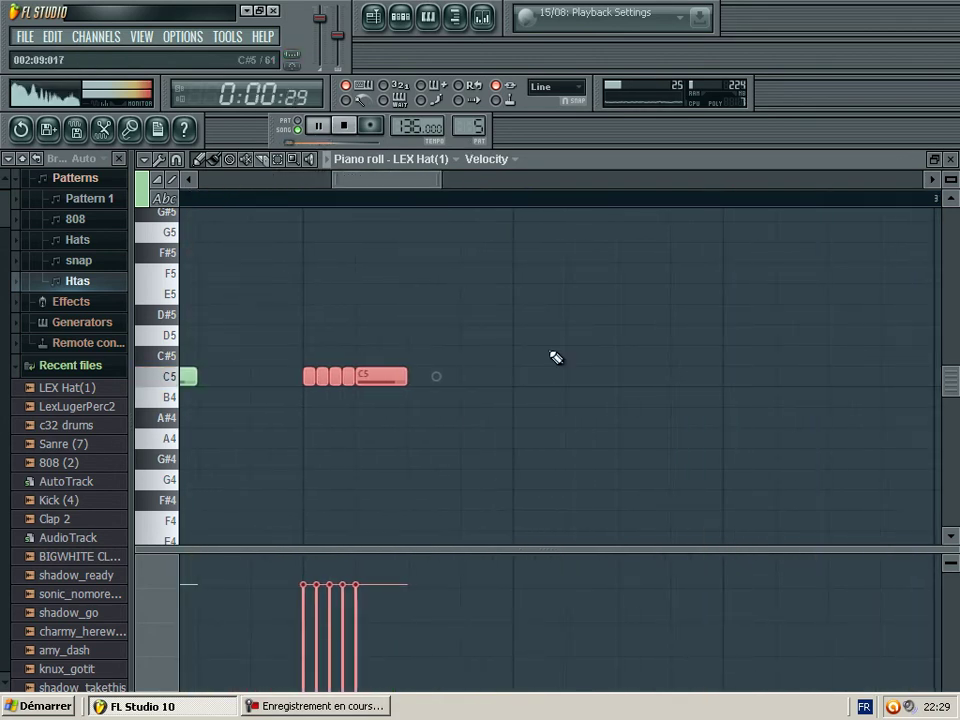
key("ctrl+b")
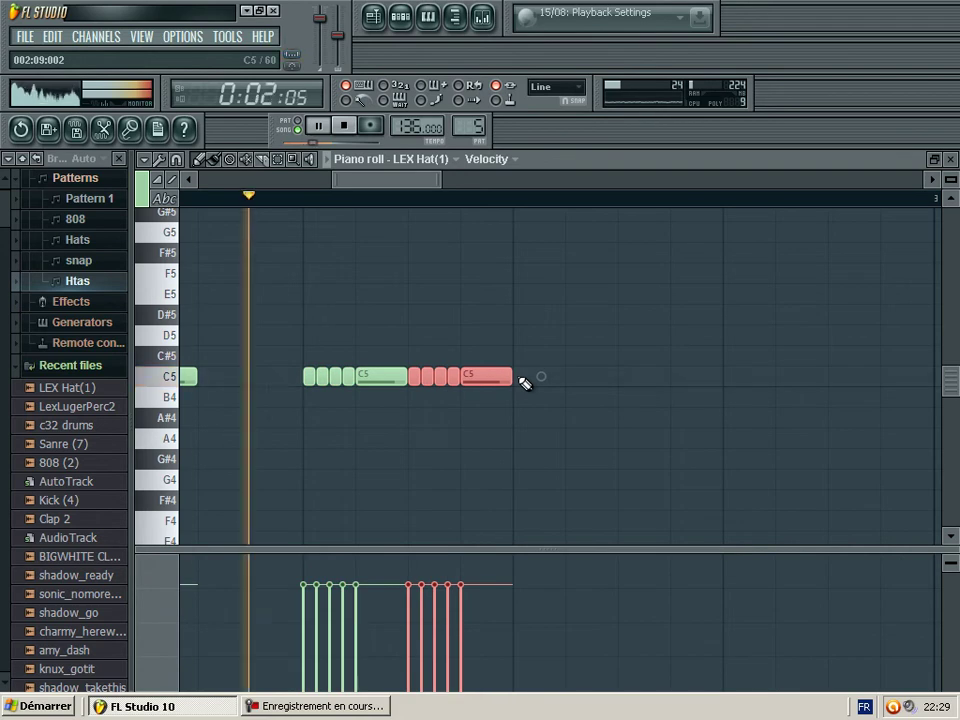
Add one-step C5 hat notes at bar 2 steps 9, 10, 11, 13 and 15, and close the piano roll.
left_click_drag(390, 177, 411, 180)
left_click(404, 377)
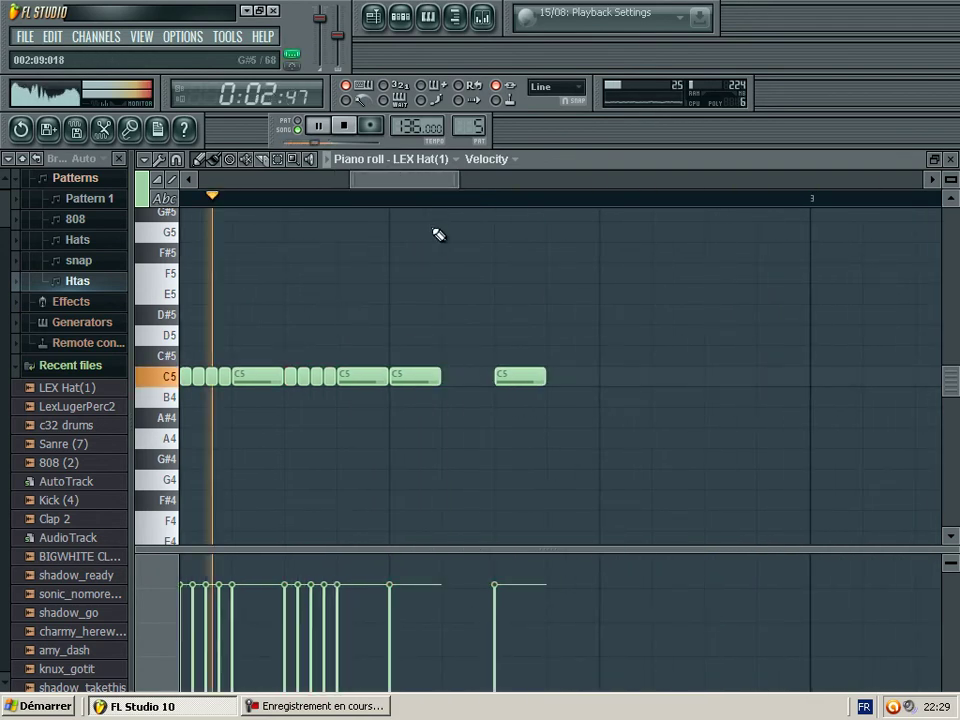
left_click(456, 376)
left_click(600, 380)
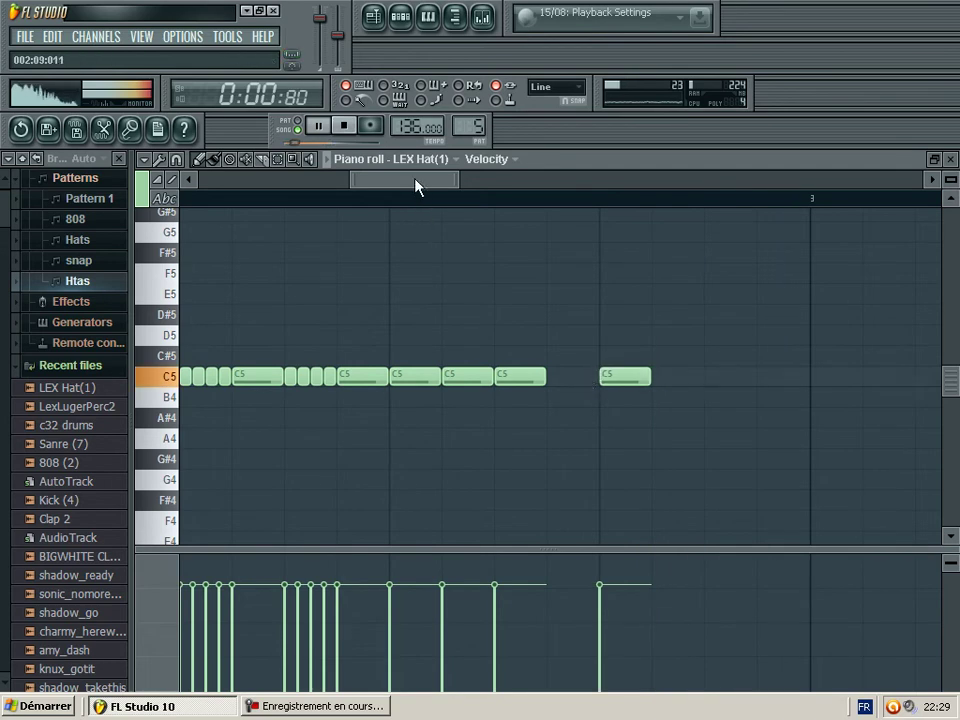
left_click_drag(416, 187, 433, 187)
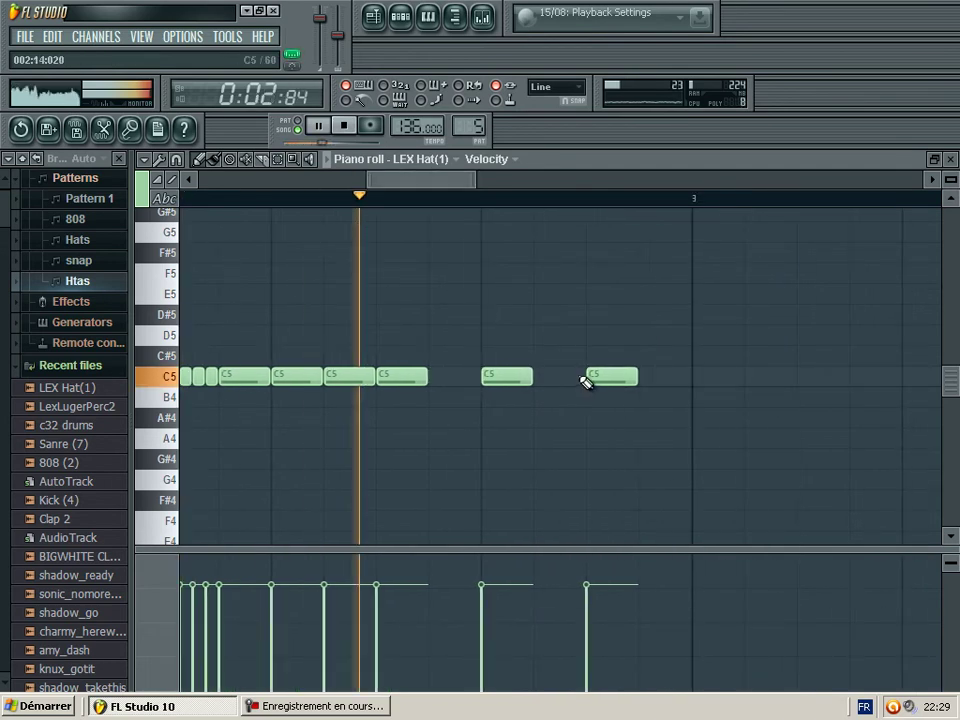
left_click_drag(411, 187, 423, 187)
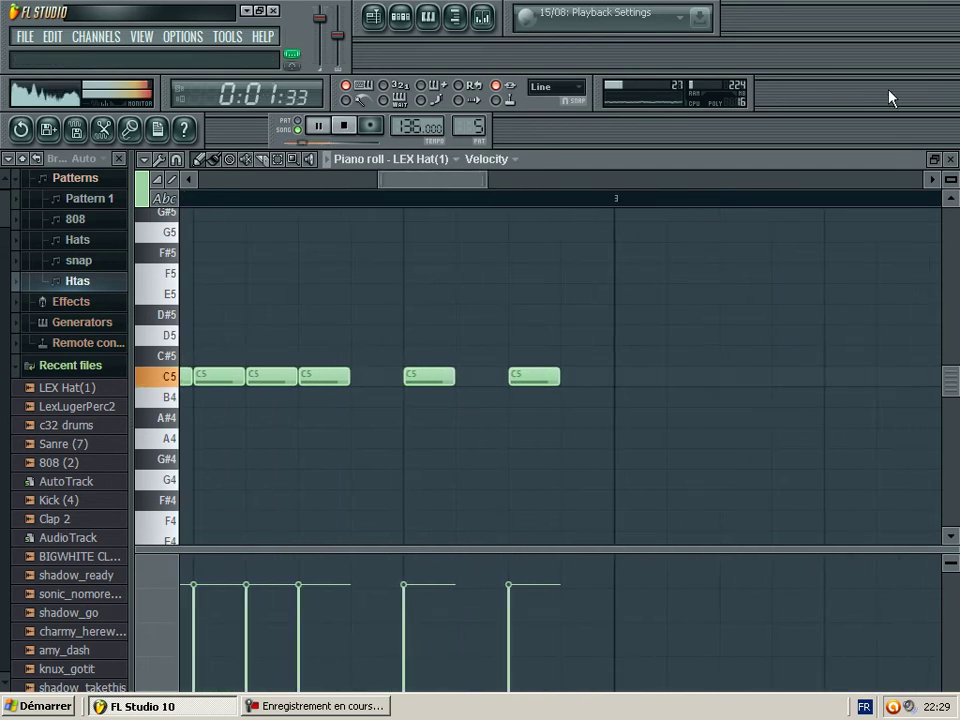
left_click(955, 159)
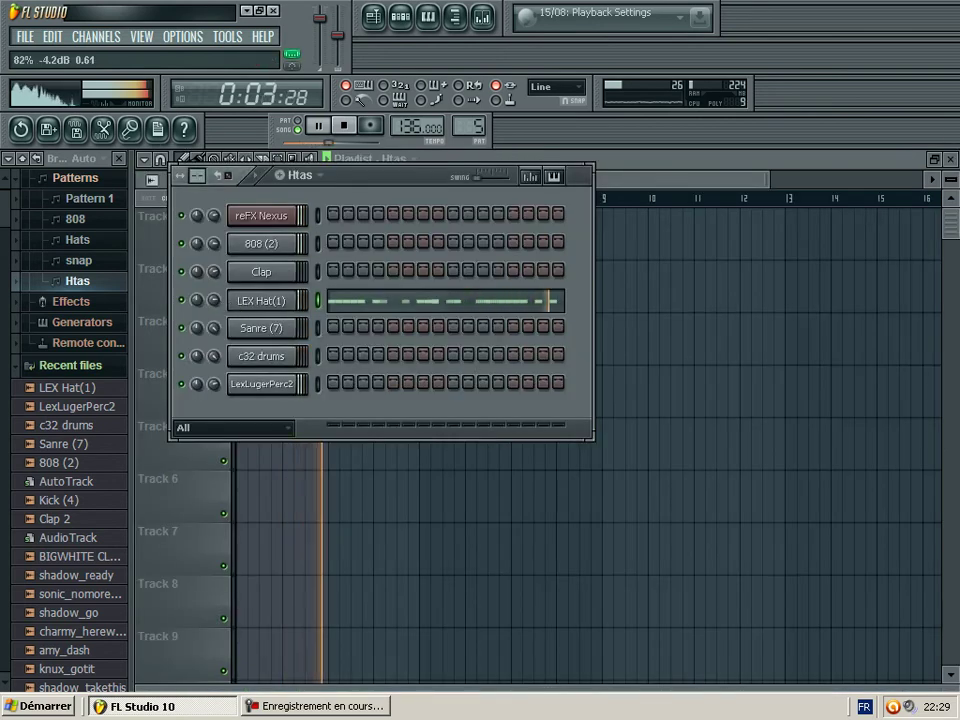
Reopen the Htas clip's notes and add short A#4 hat notes on every odd step from 1 to 11 of bar 1.
key("F5")
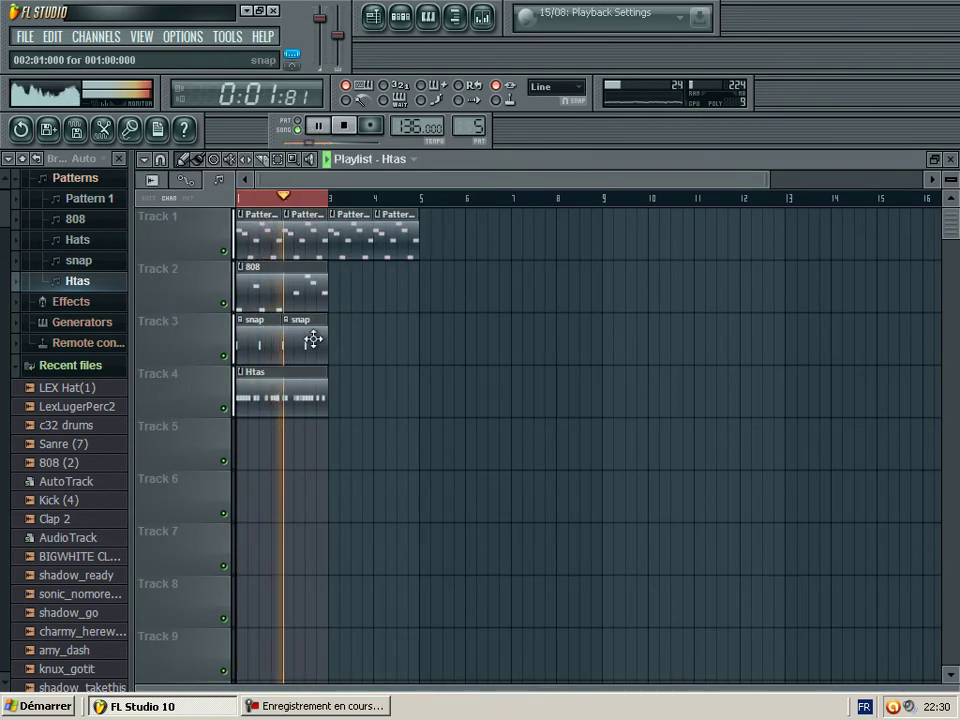
double_click(280, 375)
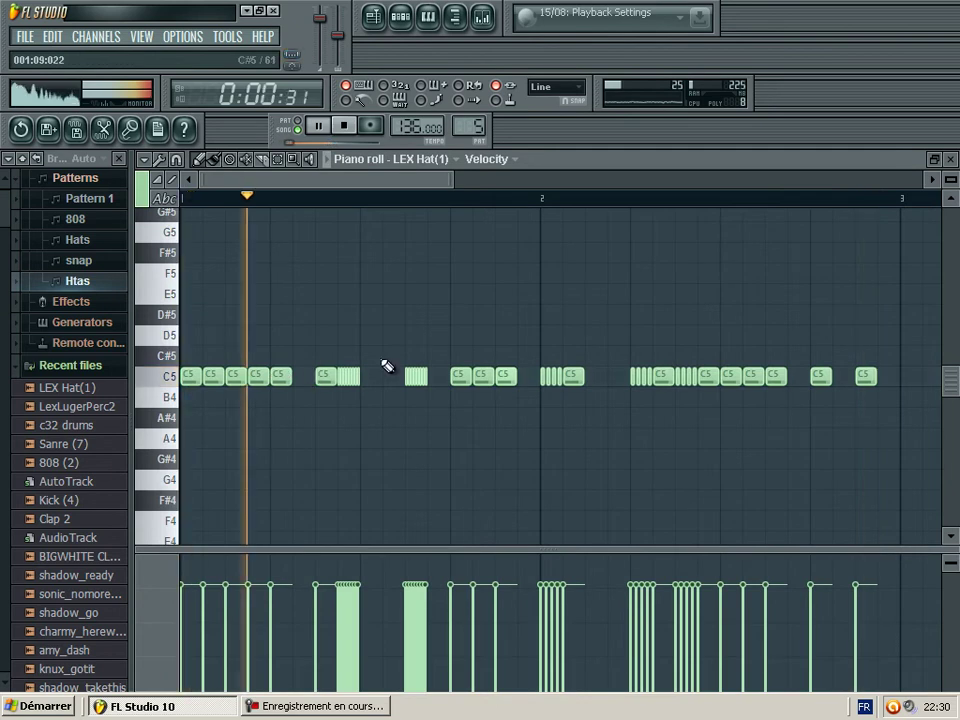
left_click(205, 422)
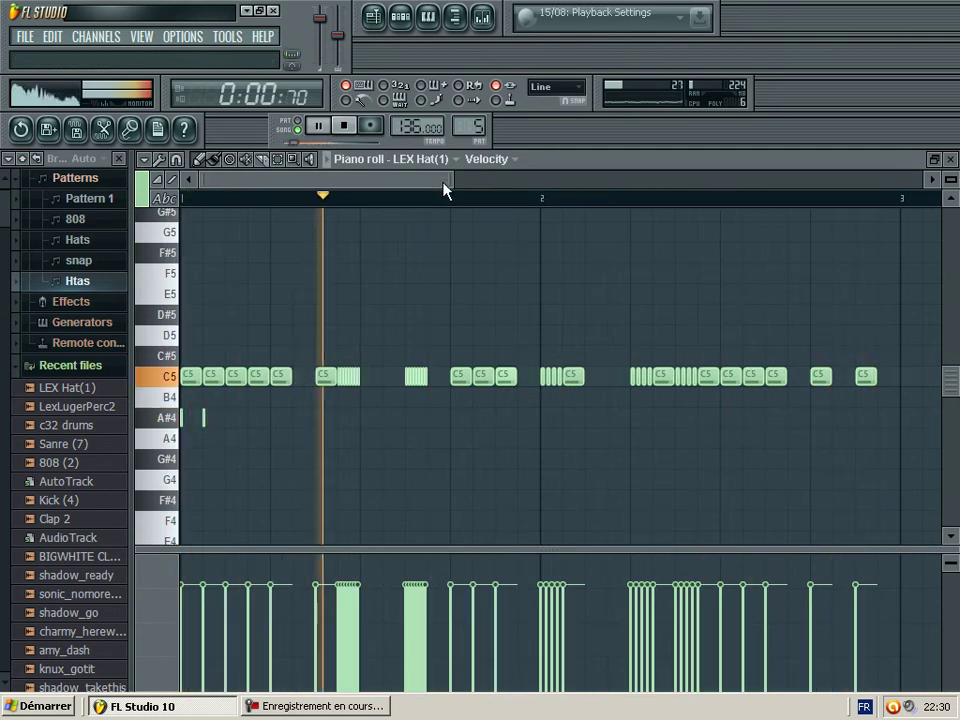
left_click_drag(450, 179, 309, 180)
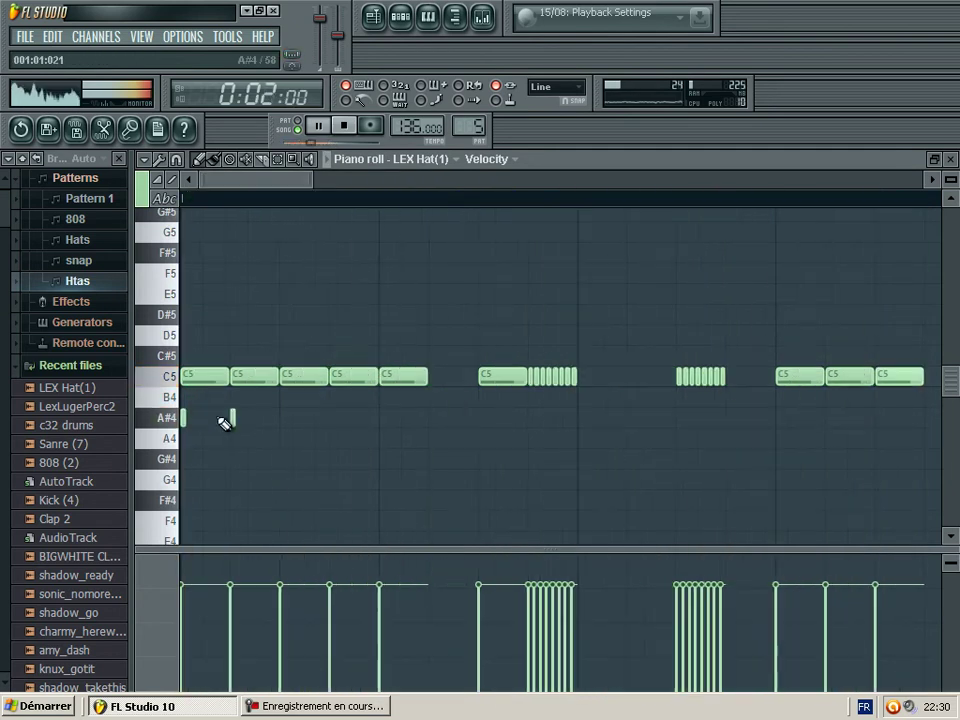
left_click(333, 418)
right_click(333, 418)
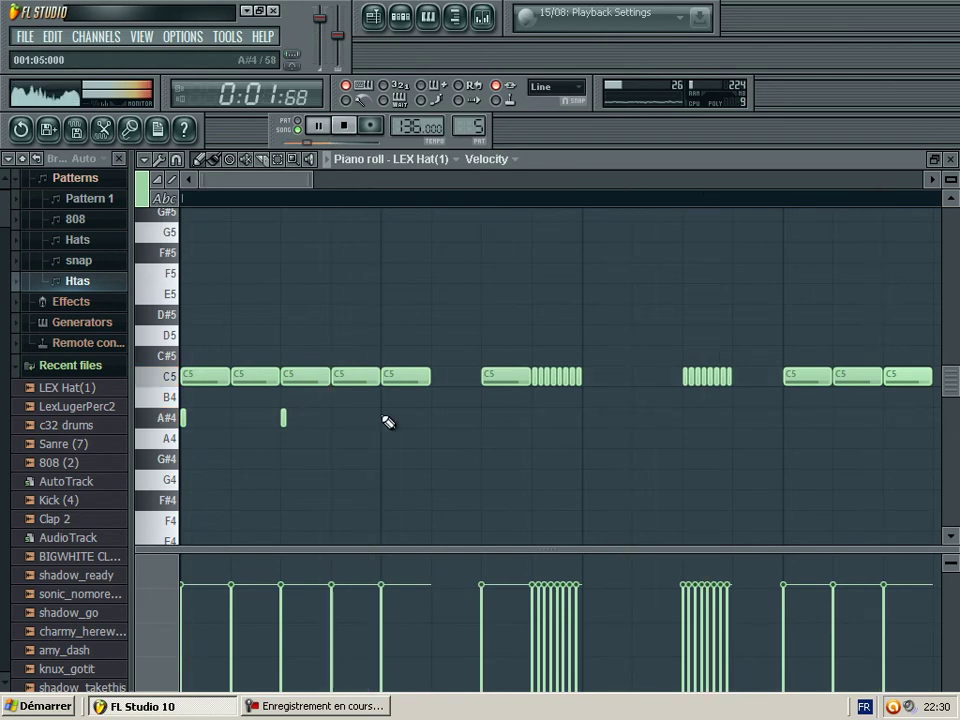
left_click(484, 420)
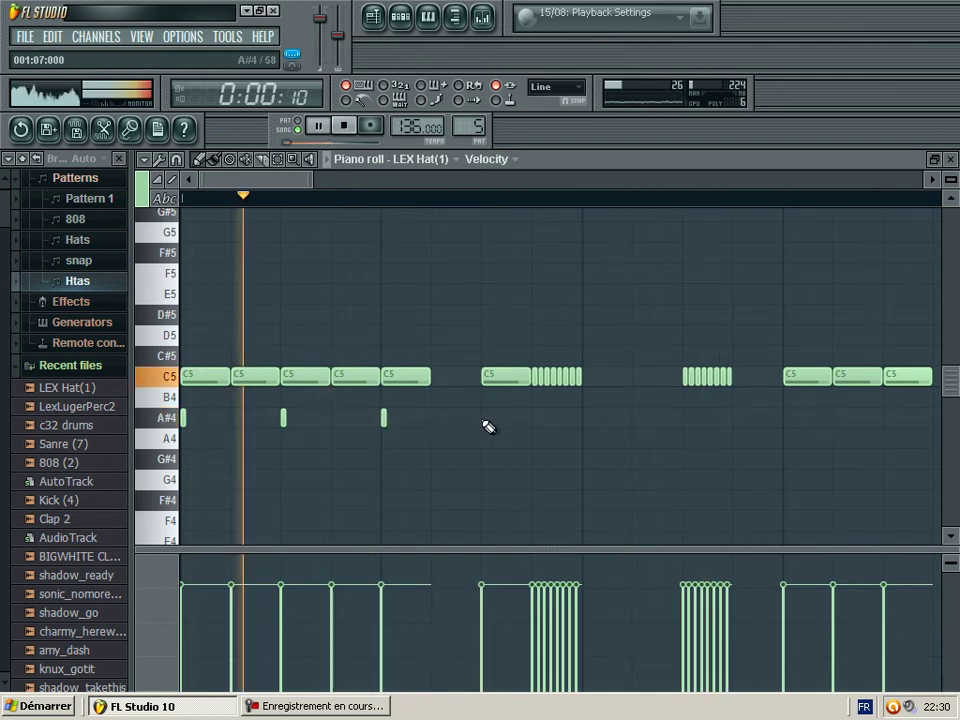
left_click(588, 420)
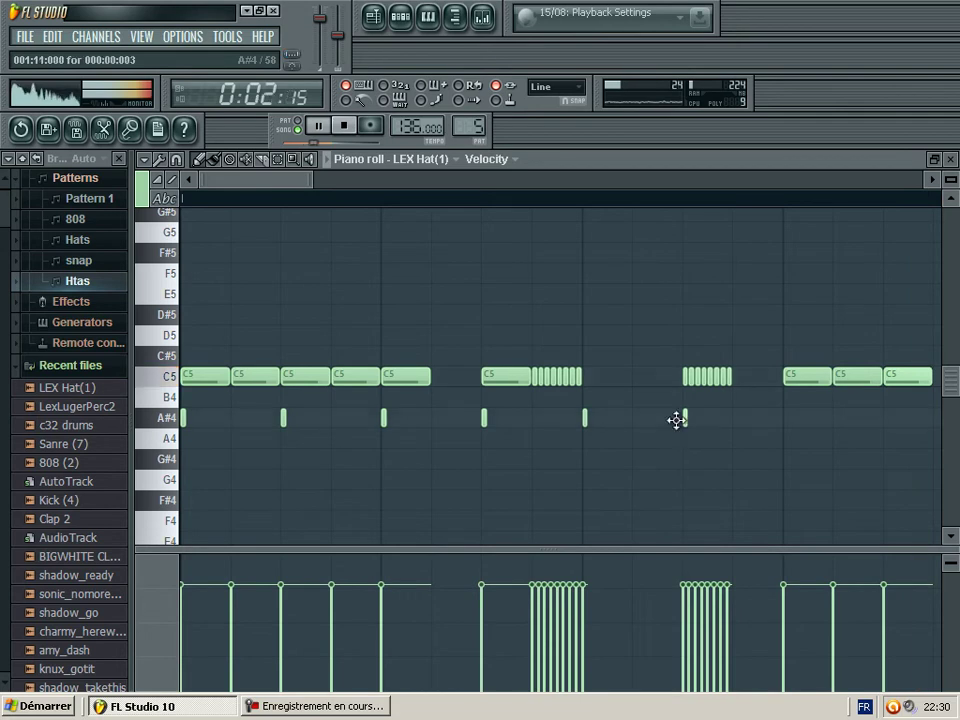
Continue the short A#4 hats at bar 1 step 15 and at bar 2 steps 1, 3, 5, 7 and 11 to 16.
left_click(482, 418)
left_click(580, 418)
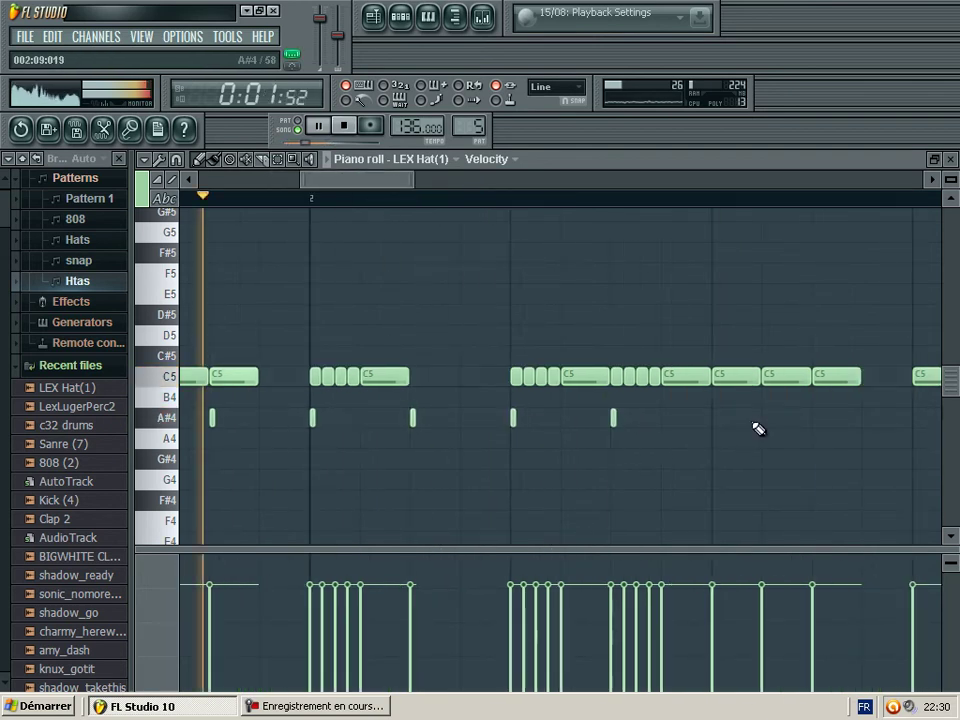
left_click(815, 418)
left_click(865, 418)
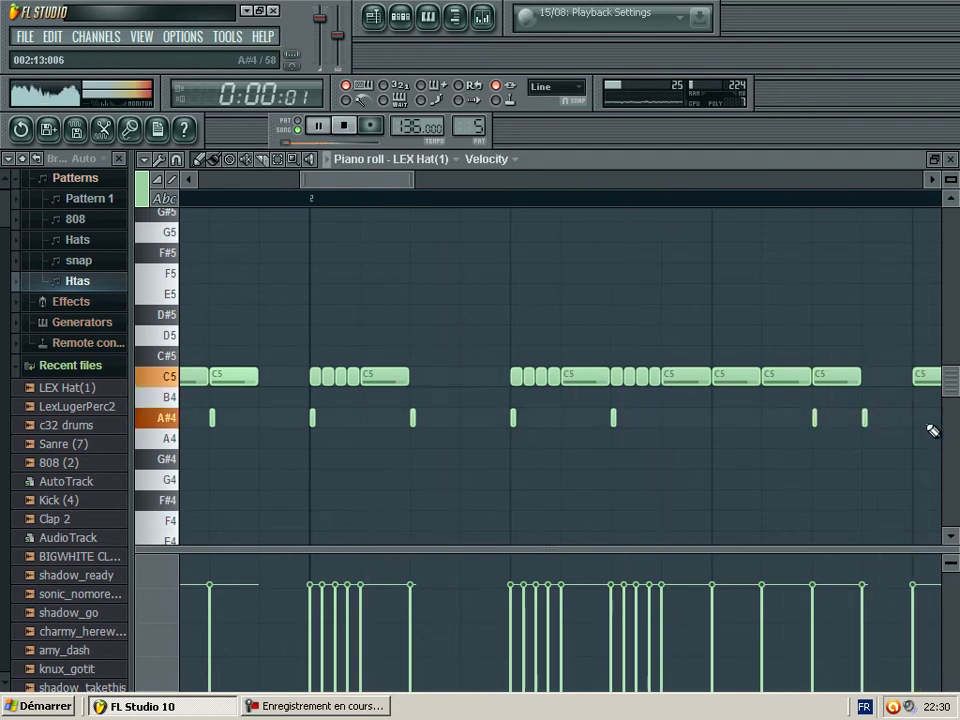
left_click_drag(390, 183, 427, 180)
left_click(725, 418)
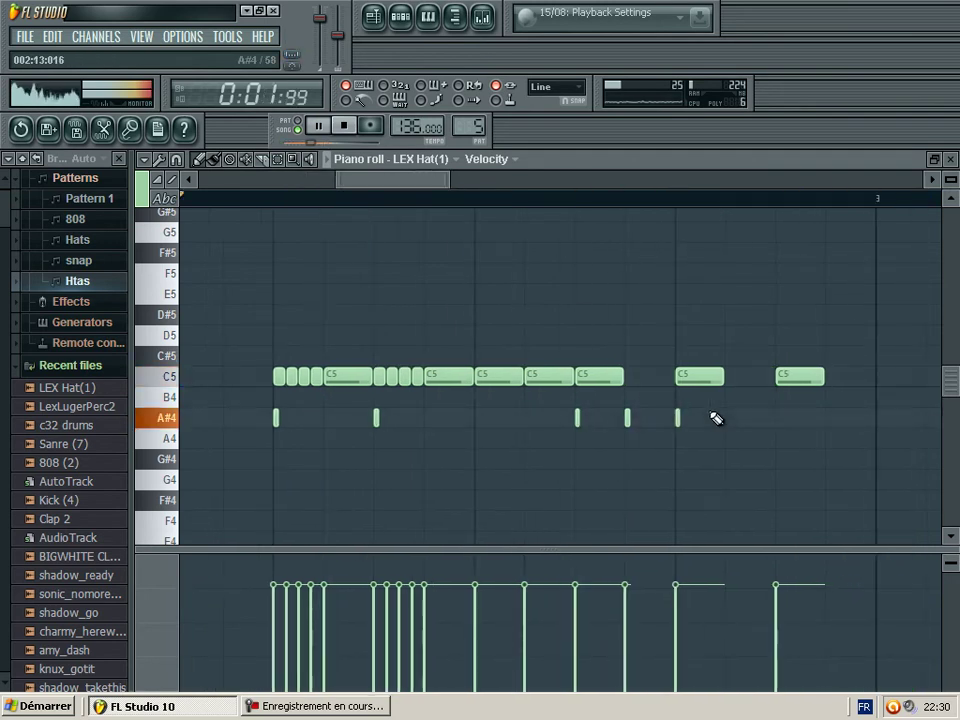
left_click(779, 418)
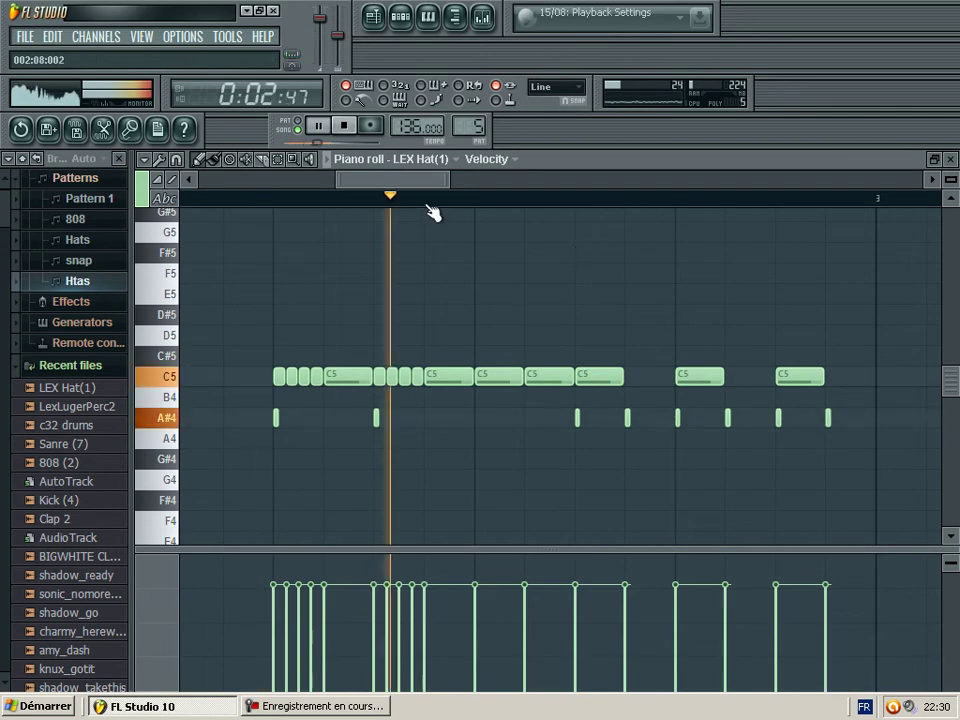
Add three short A#4 hats between steps 15 and 16 of bar 2 to complete the closing roll, and close the piano roll.
left_click_drag(418, 182, 441, 182)
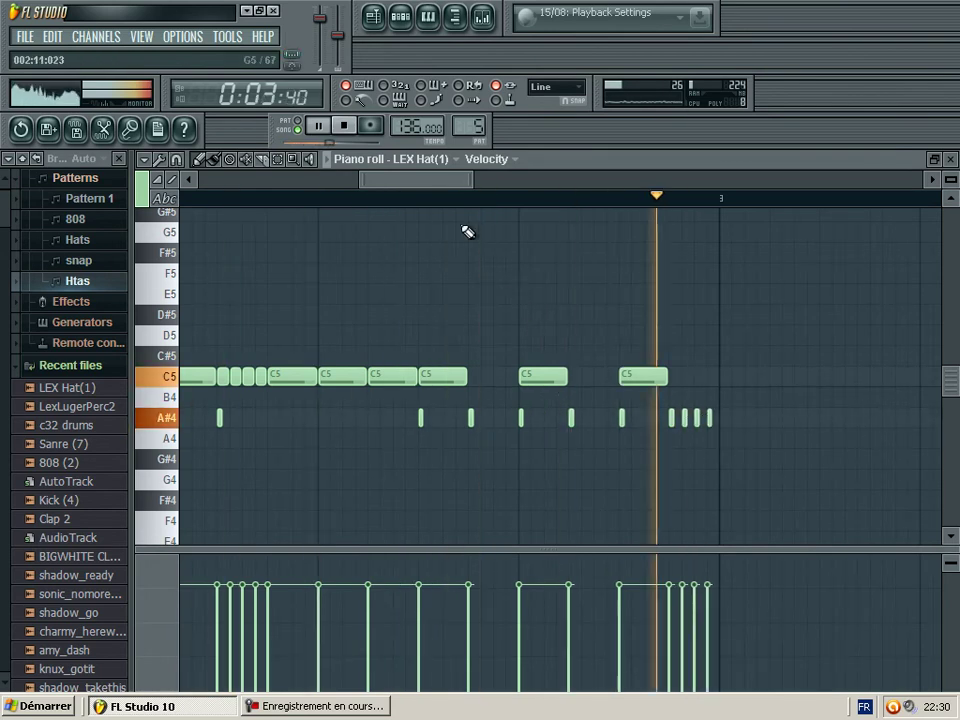
left_click(638, 418)
left_click(647, 418)
left_click(660, 418)
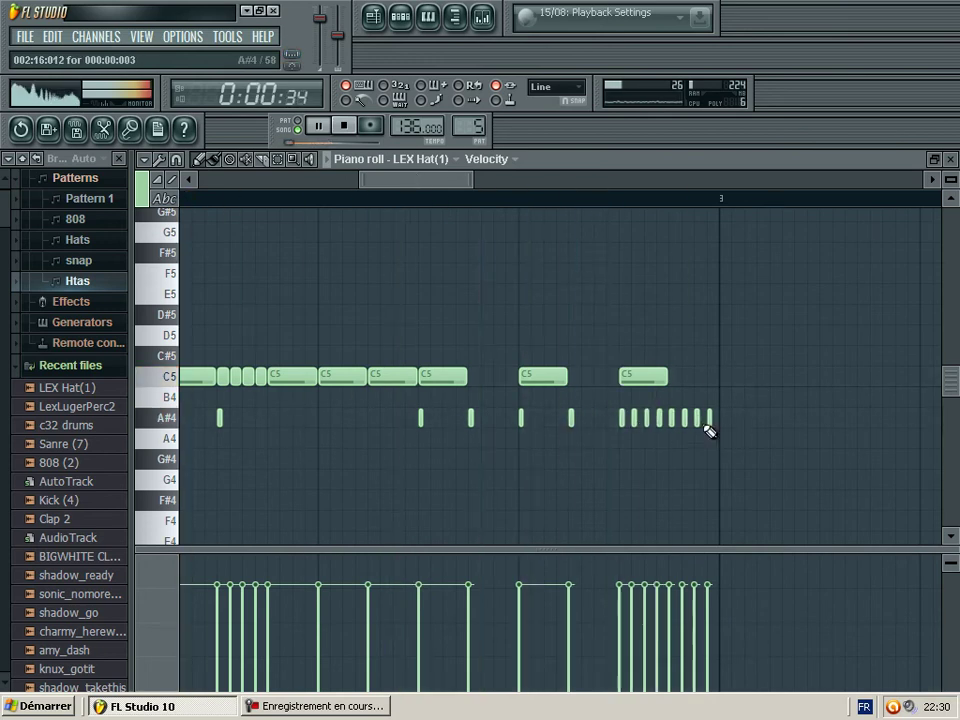
left_click_drag(433, 183, 272, 183)
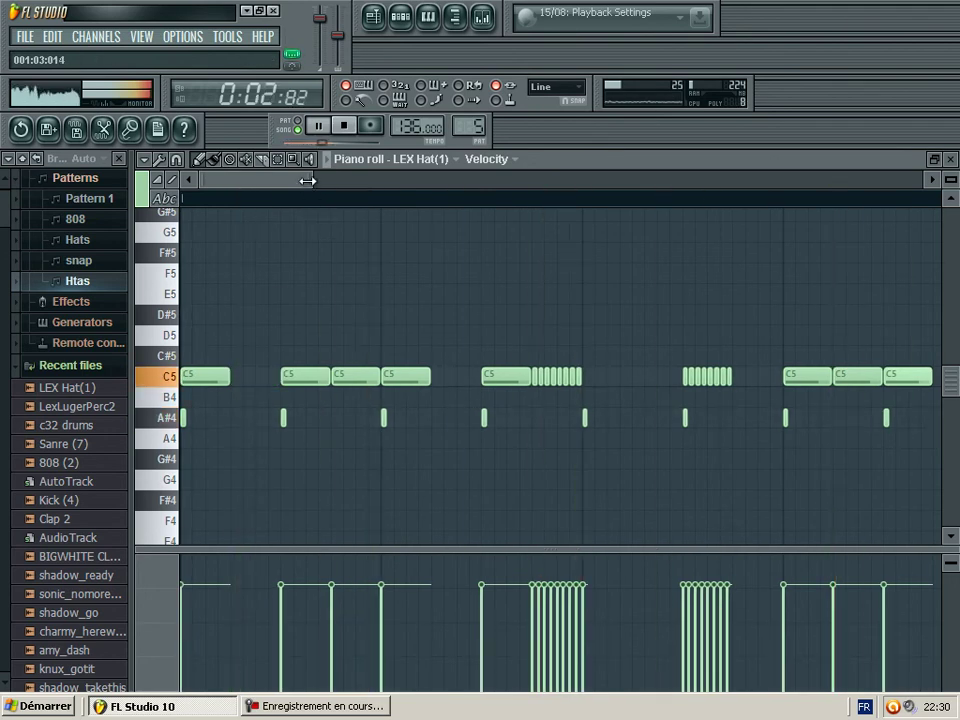
left_click(948, 159)
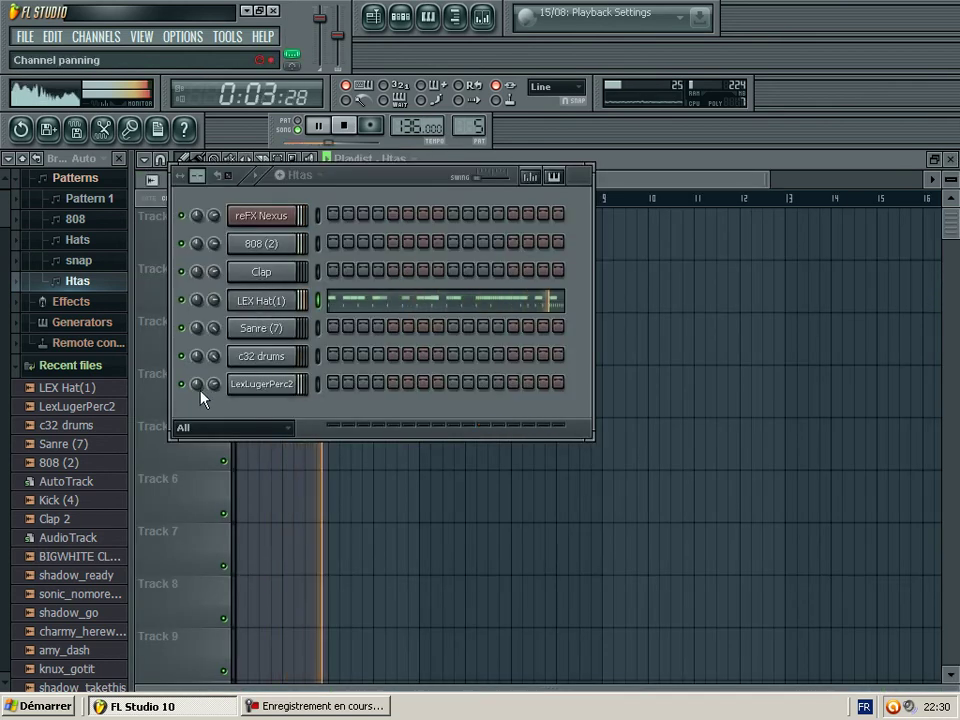
Create a new pattern named Kick.
left_click(165, 330)
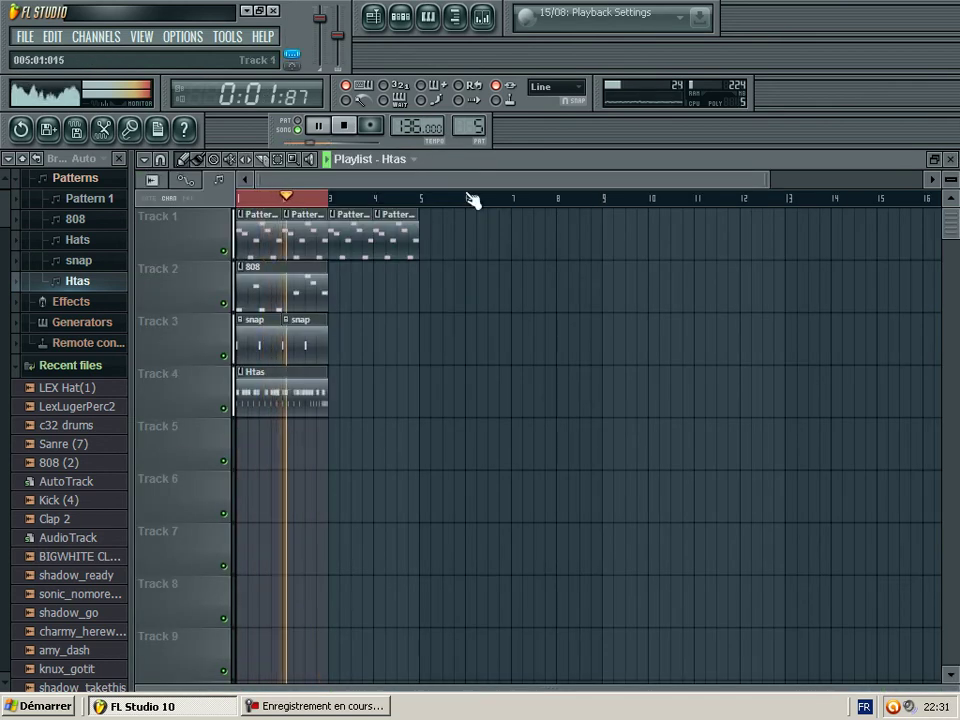
key("F5")
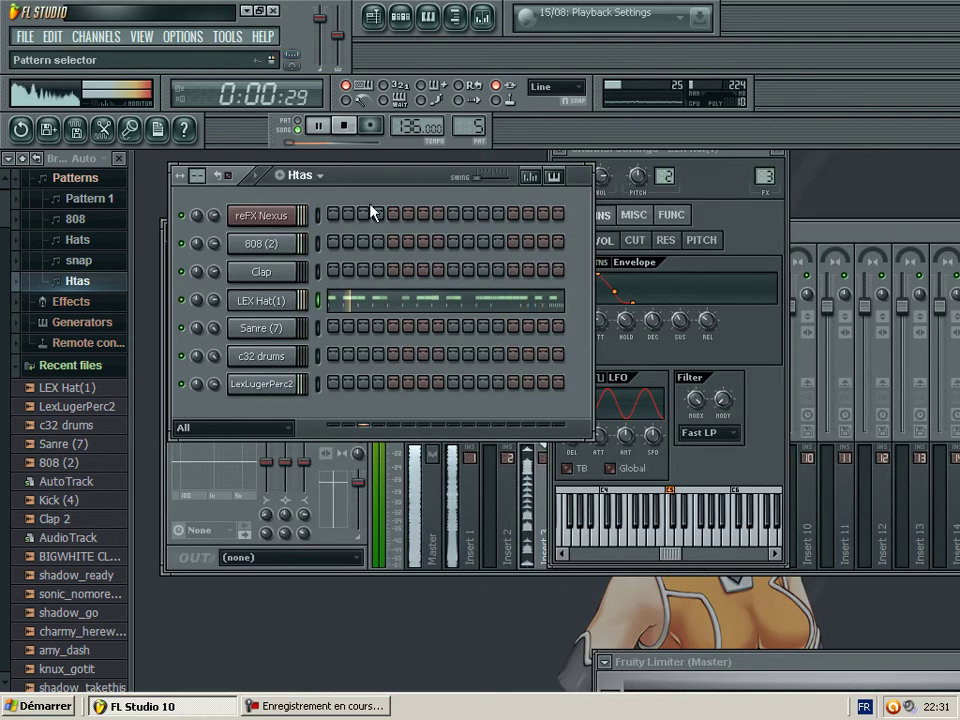
key("F4")
type("Kic")
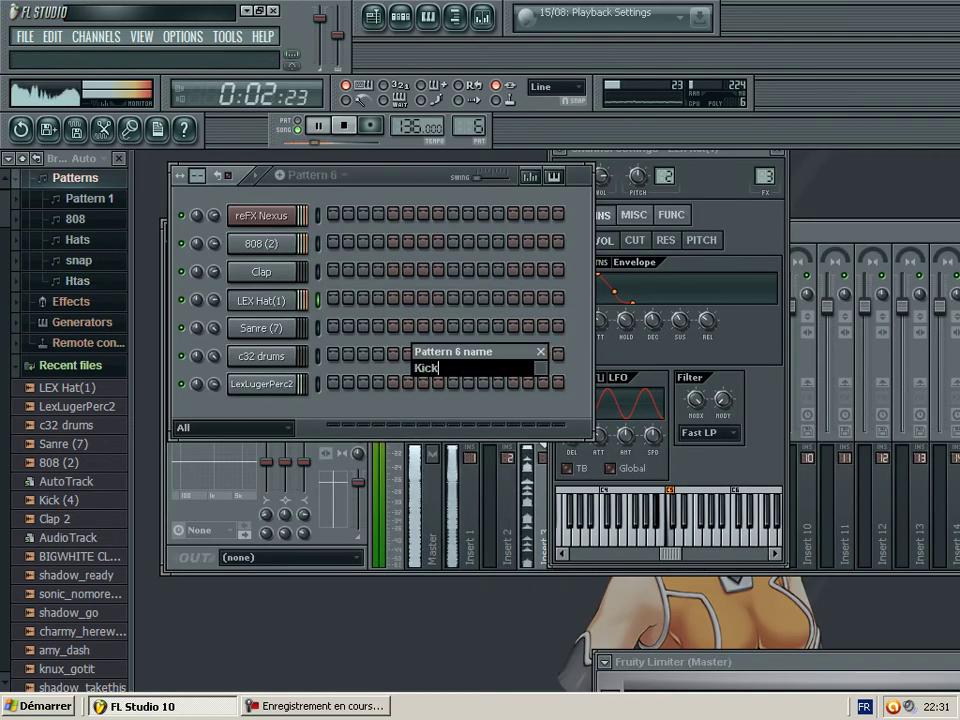
type("k")
key("Return")
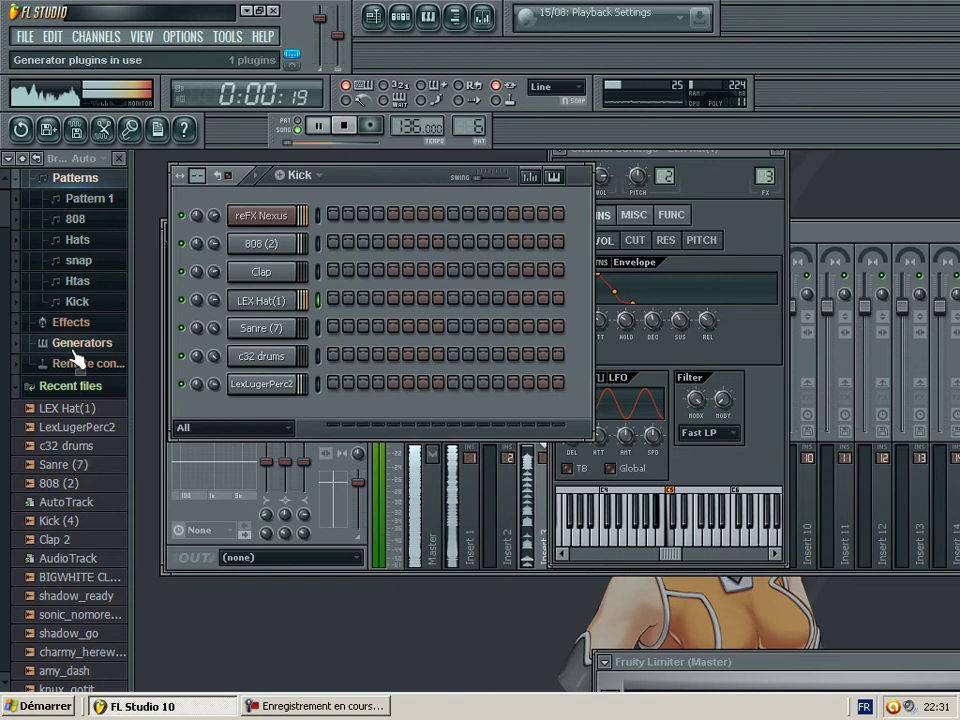
Add the recent Kick (4) sample as a new channel and place a hit on its step 1.
left_click(84, 527)
left_click_drag(237, 405, 240, 413)
left_click(580, 220)
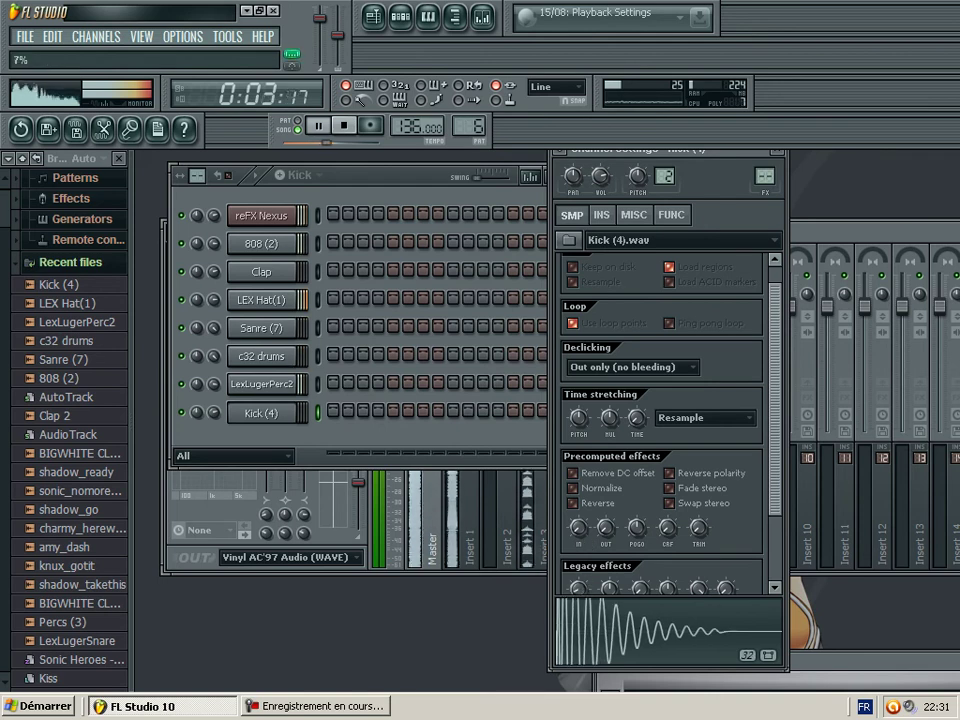
left_click(334, 411)
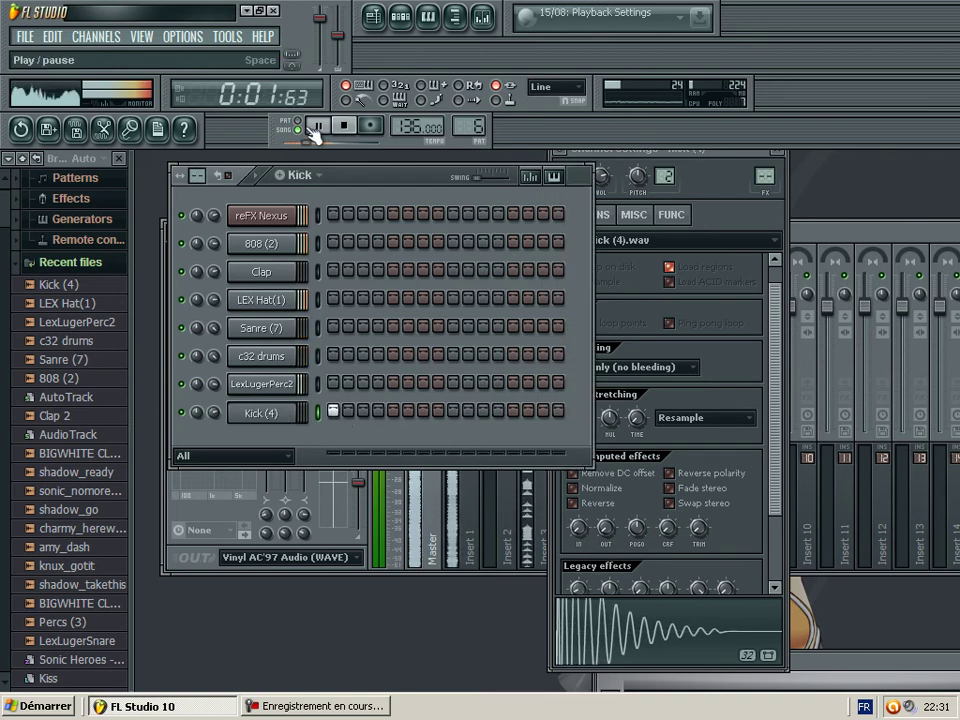
Place the Kick pattern on Track 5 at bar 1 of the playlist and stretch the clip to two bars.
key("F5")
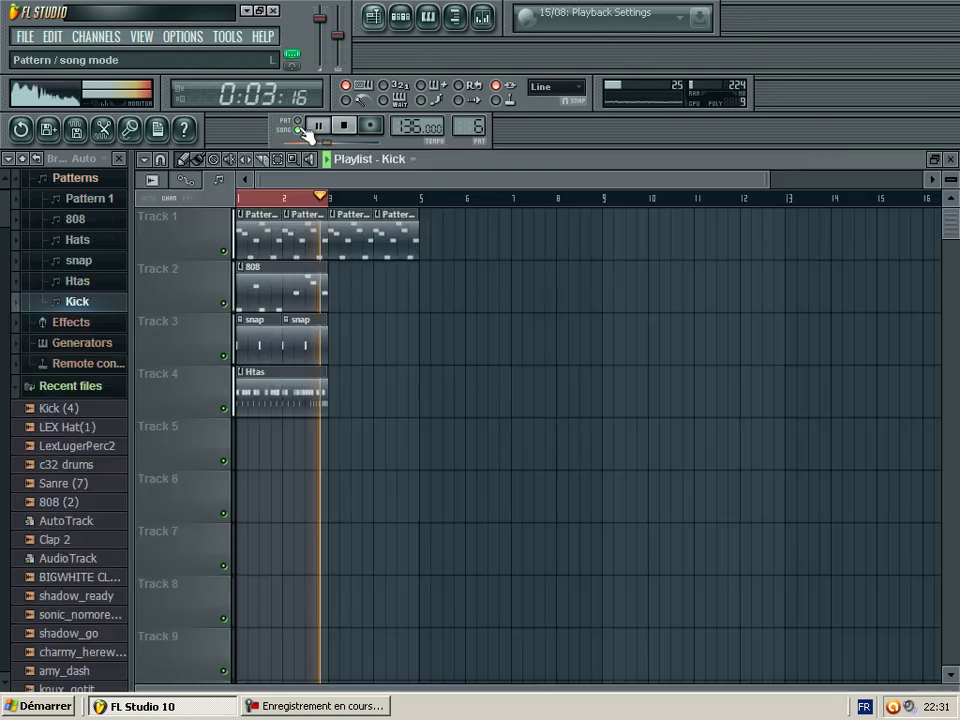
left_click(238, 437)
left_click_drag(281, 437, 326, 435)
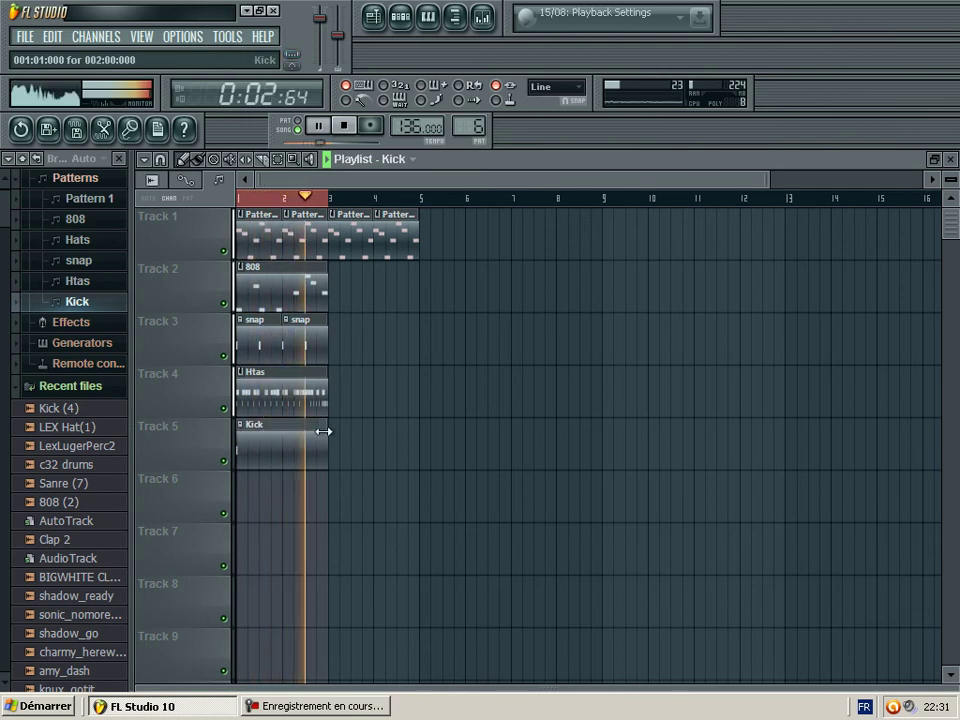
Reopen the Kick pattern, widen the step sequencer to 32 steps and add Kick (4) hits on steps 19, 21 and 27.
double_click(271, 445)
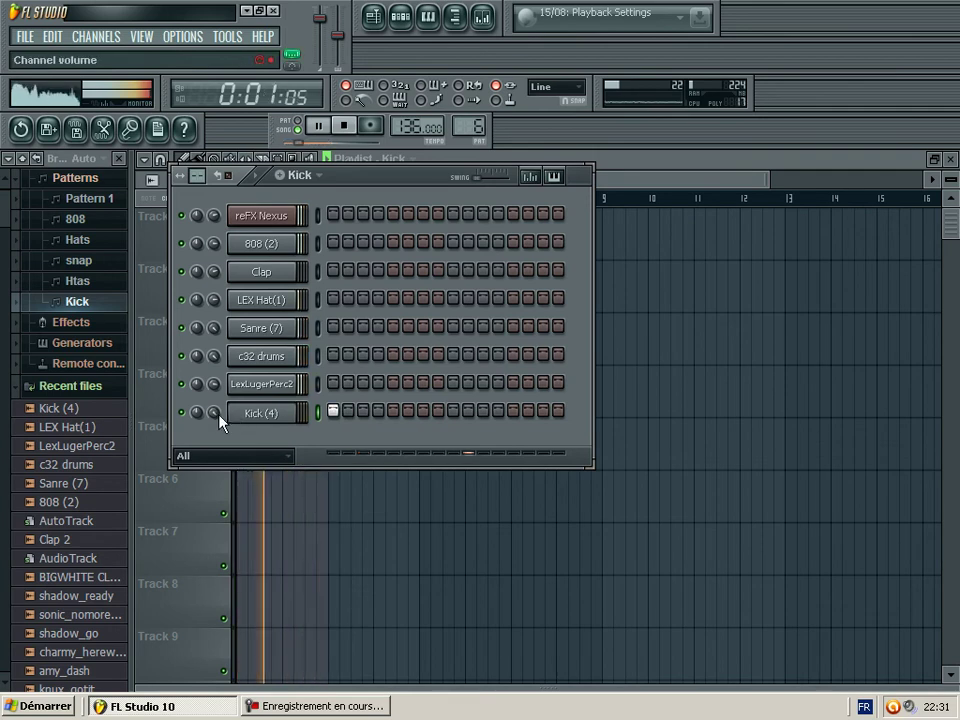
left_click(156, 363)
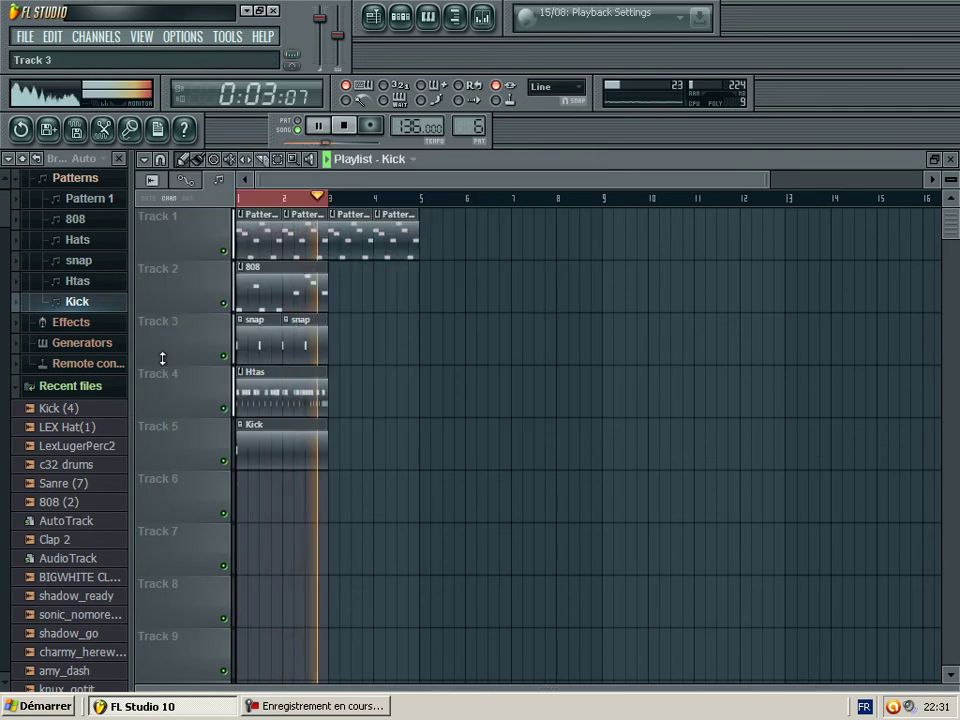
double_click(299, 445)
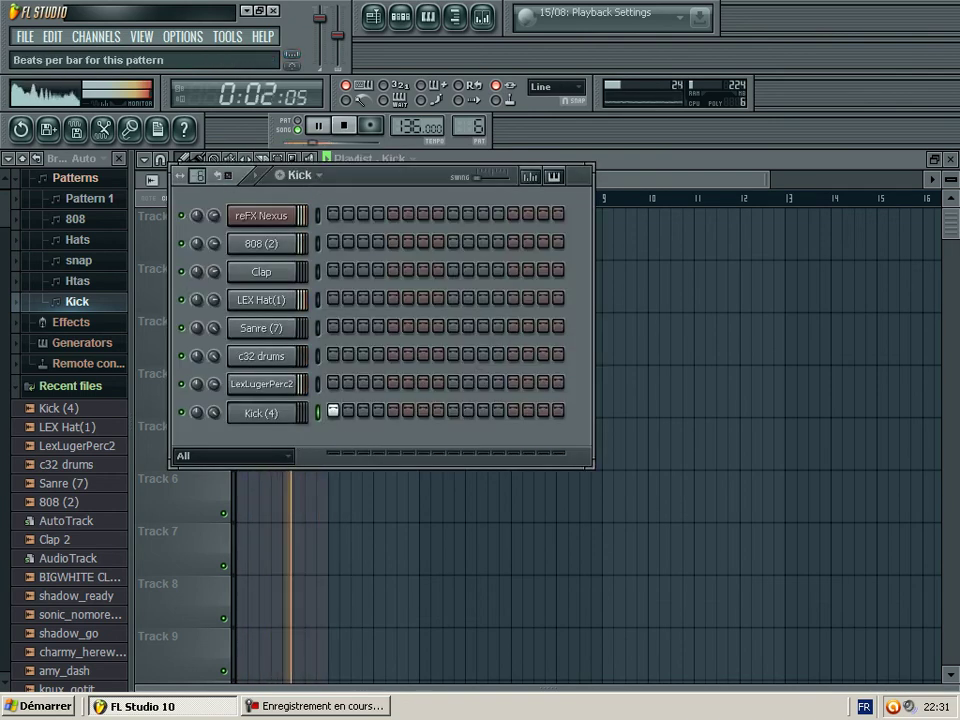
left_click_drag(594, 201, 835, 201)
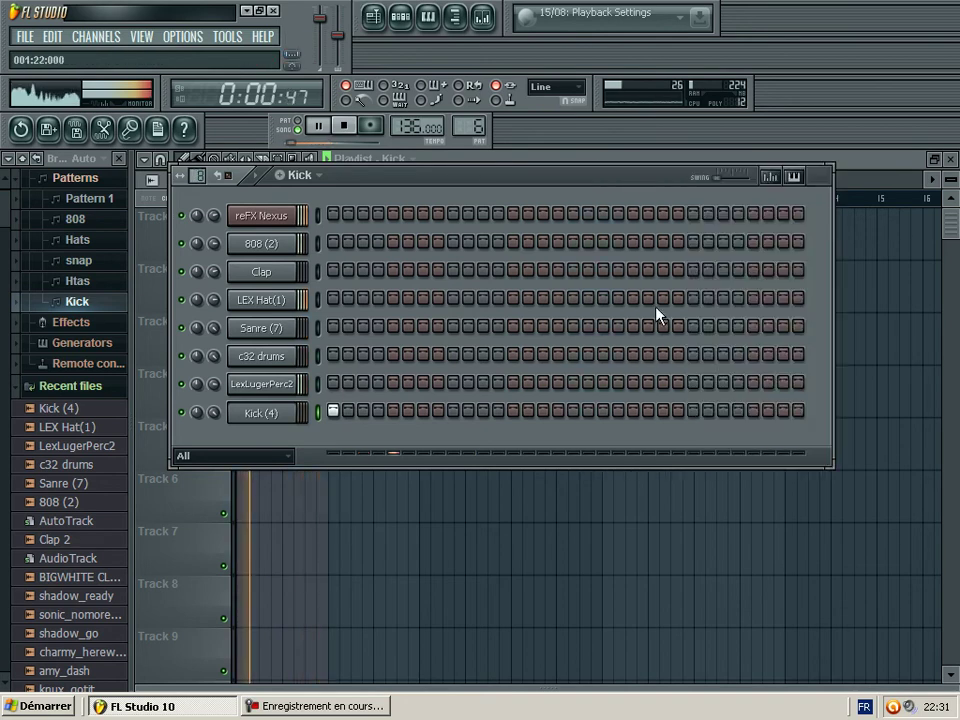
left_click(603, 410)
left_click(633, 410)
left_click(723, 410)
left_click(818, 173)
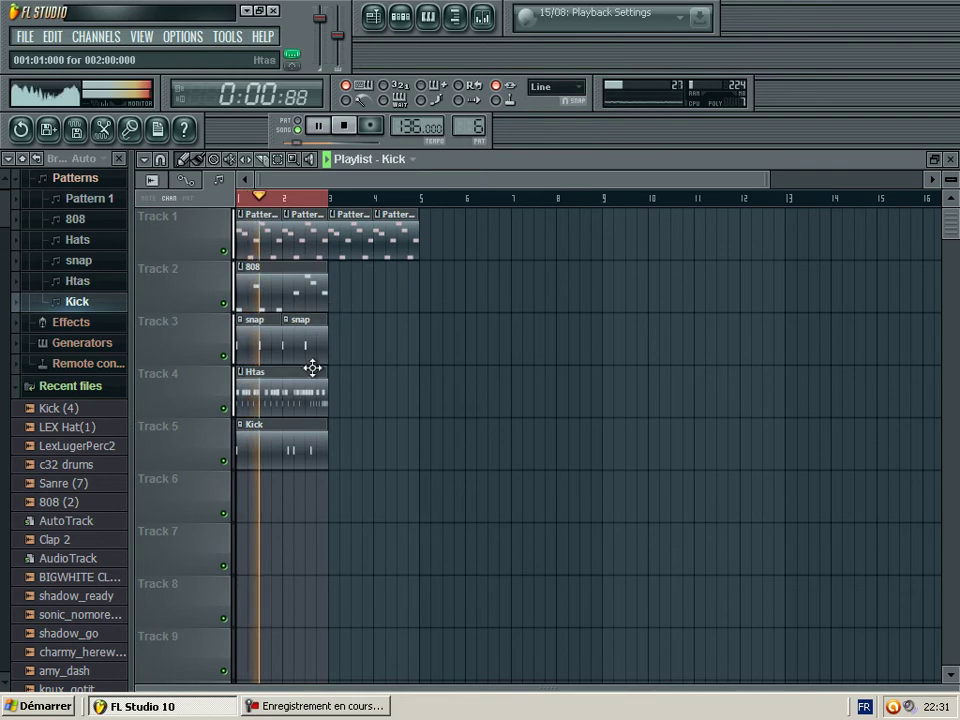
Add a unique second Kick clip at bar 3 of Track 5, shortening its first note to two steps and adding C5 kicks at steps 7 and 13.
left_click(336, 440)
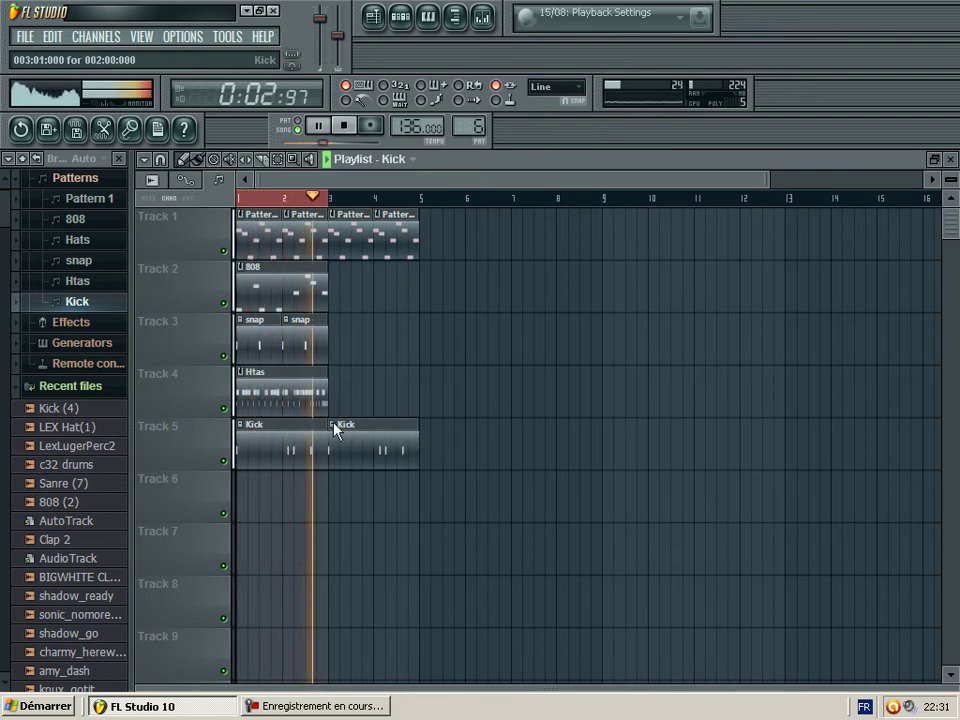
left_click(380, 523)
double_click(371, 457)
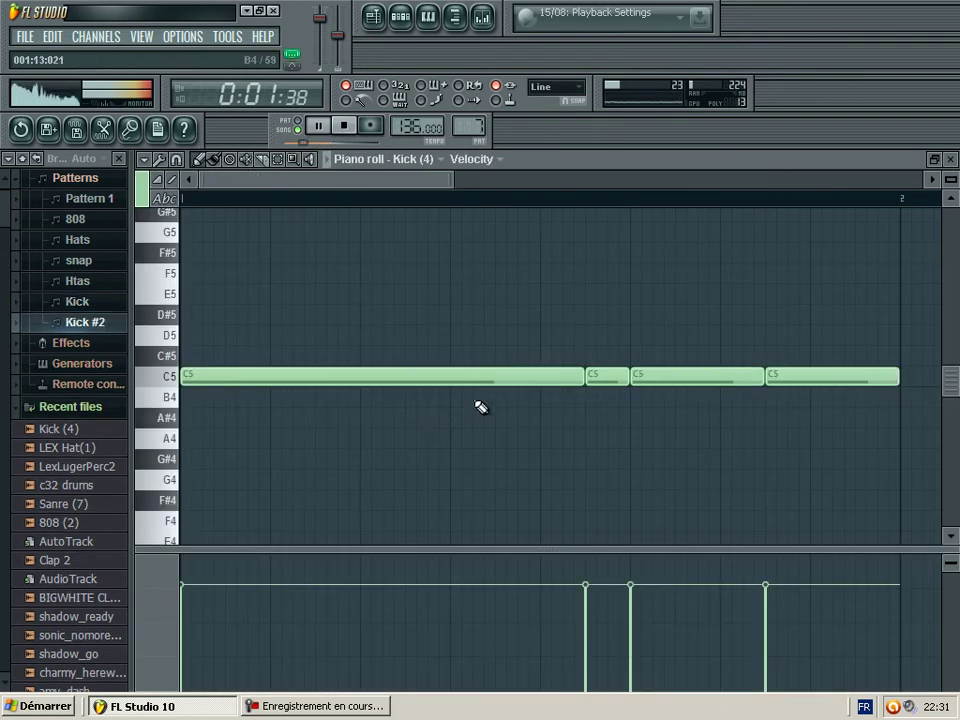
left_click_drag(584, 376, 233, 375)
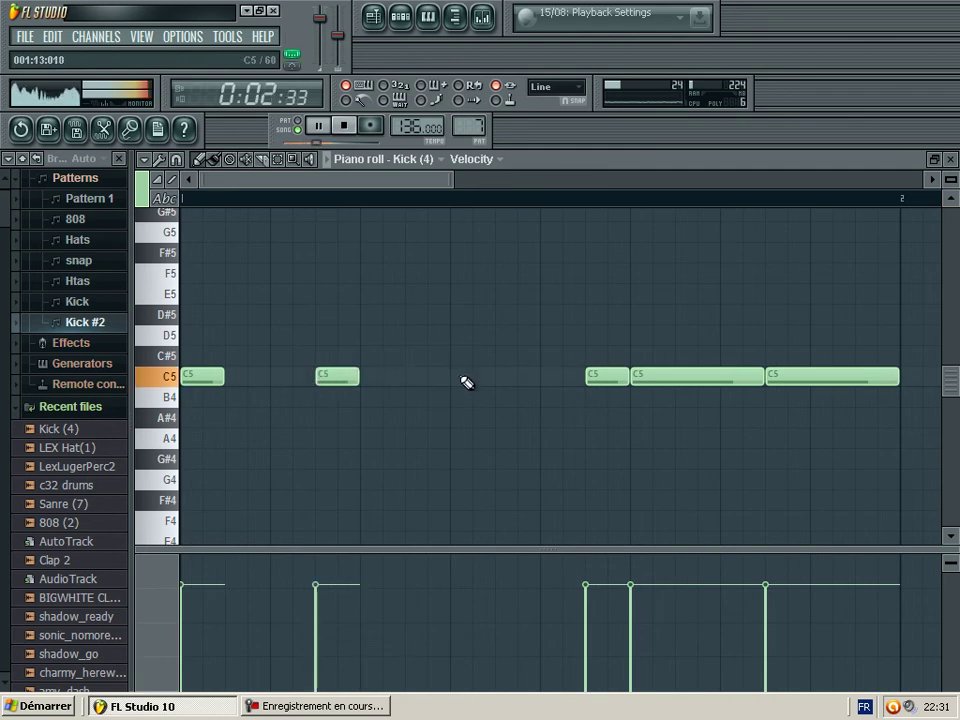
key("F5")
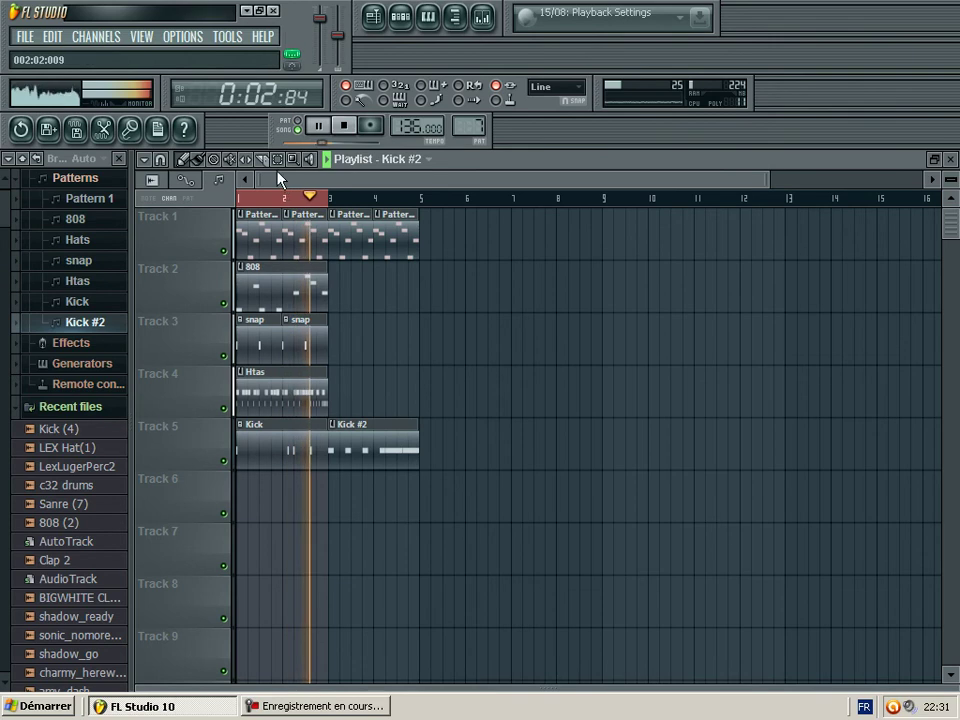
Clear the playlist's time selection and duplicate the 808, snap and Htas clips of bars 1 and 2 into bars 3 and 4.
left_click(255, 289)
left_click_drag(255, 289, 304, 402)
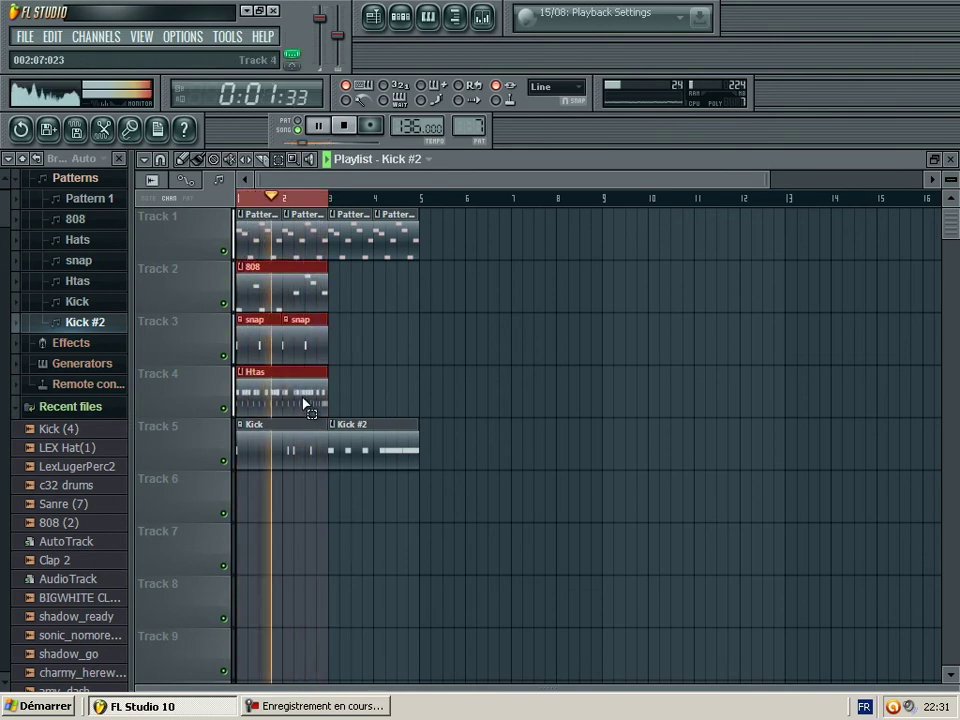
left_click(242, 197, "ctrl")
left_click_drag(237, 262, 317, 391)
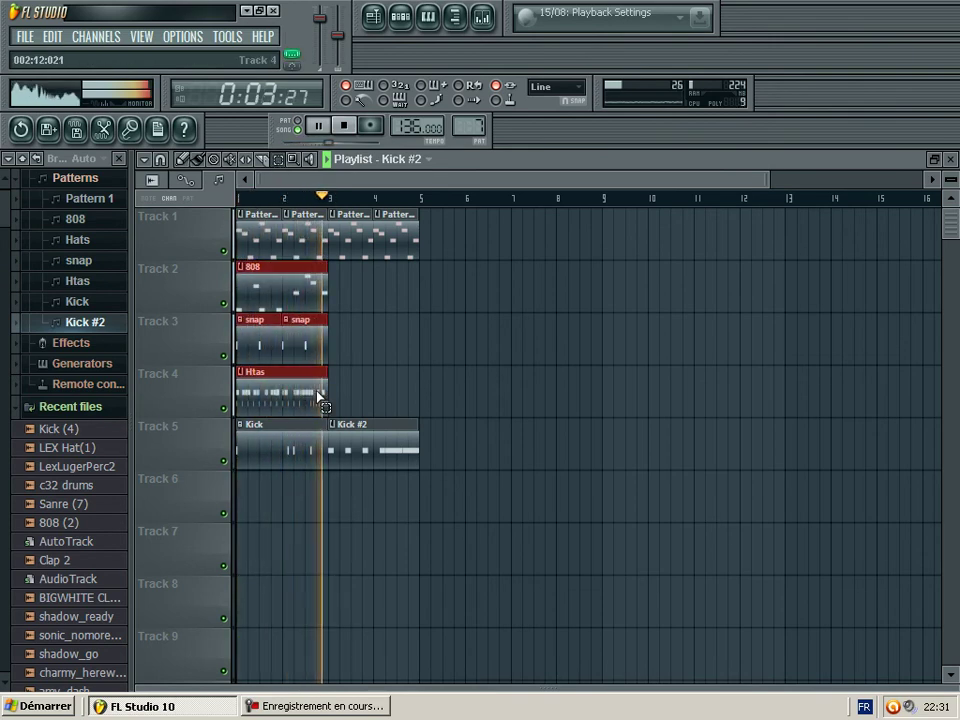
key("ctrl+b")
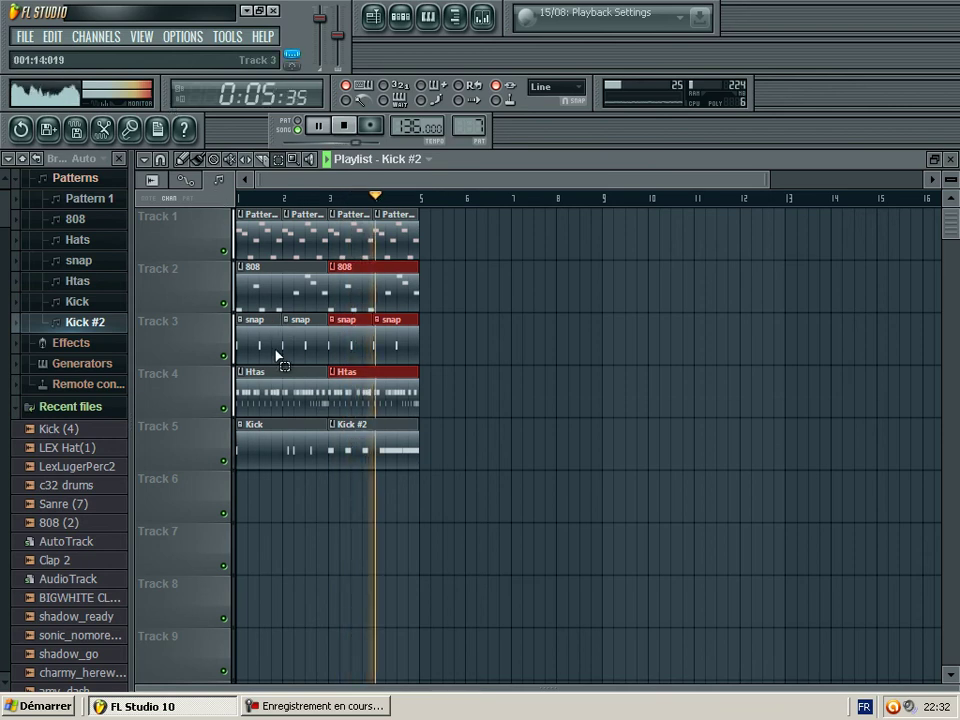
Reopen the Kick #2 notes, move the C5 kick at step 13 to step 15, and close the piano roll.
left_click_drag(242, 208, 424, 467)
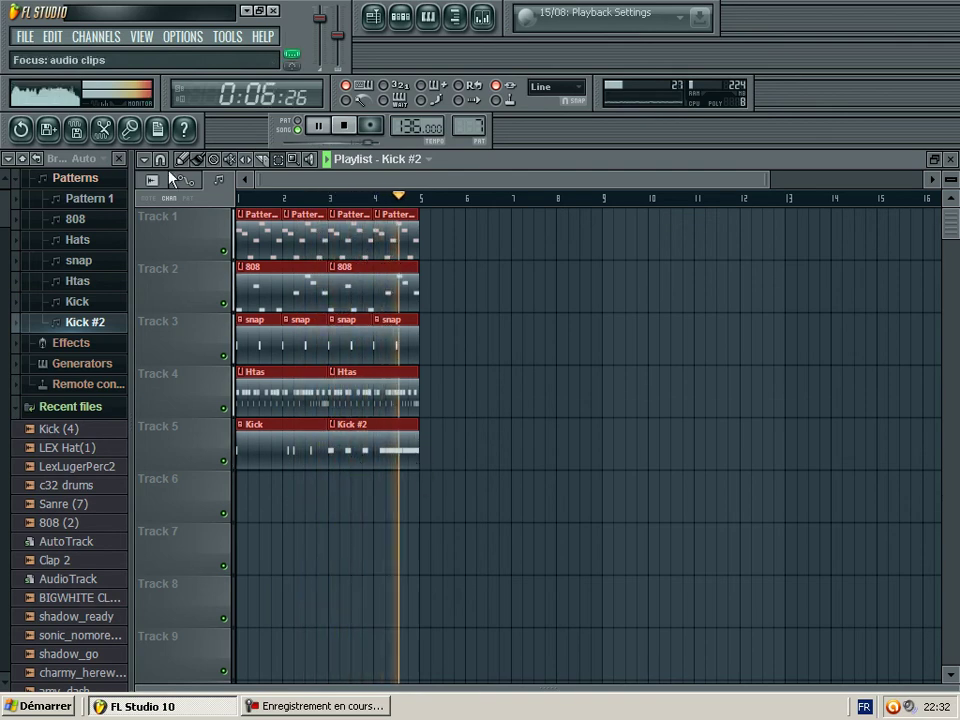
double_click(381, 428)
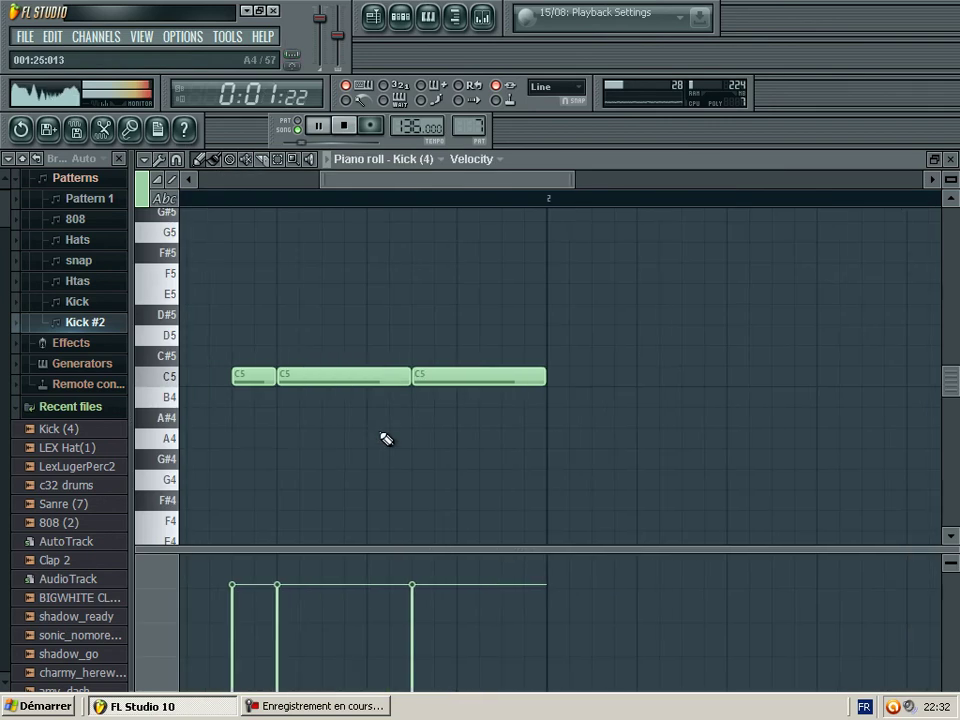
left_click_drag(414, 185, 342, 187)
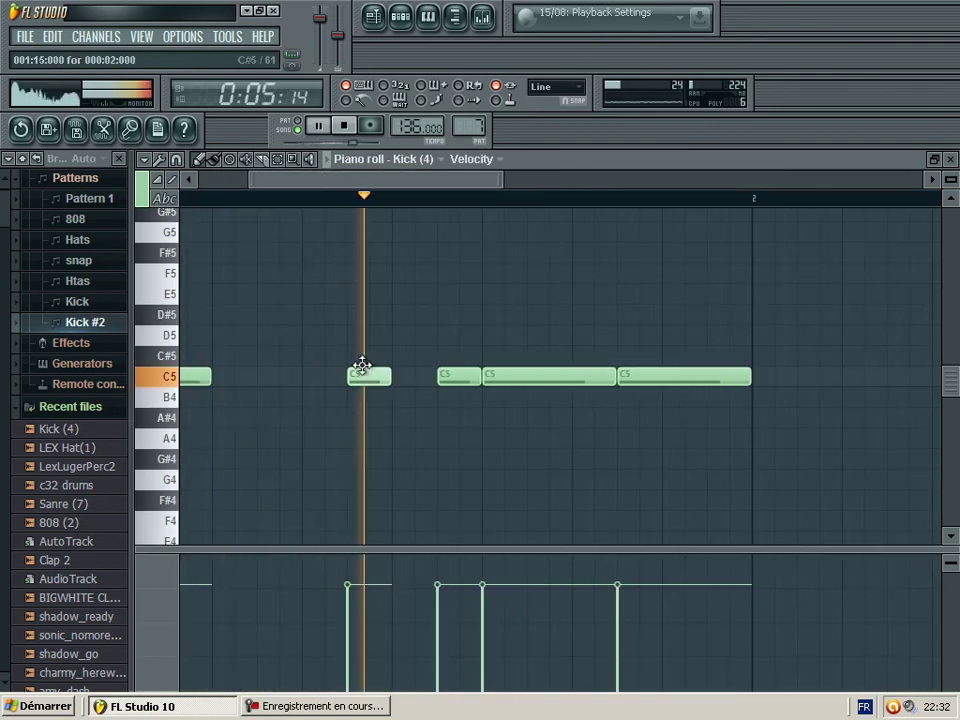
left_click(950, 159)
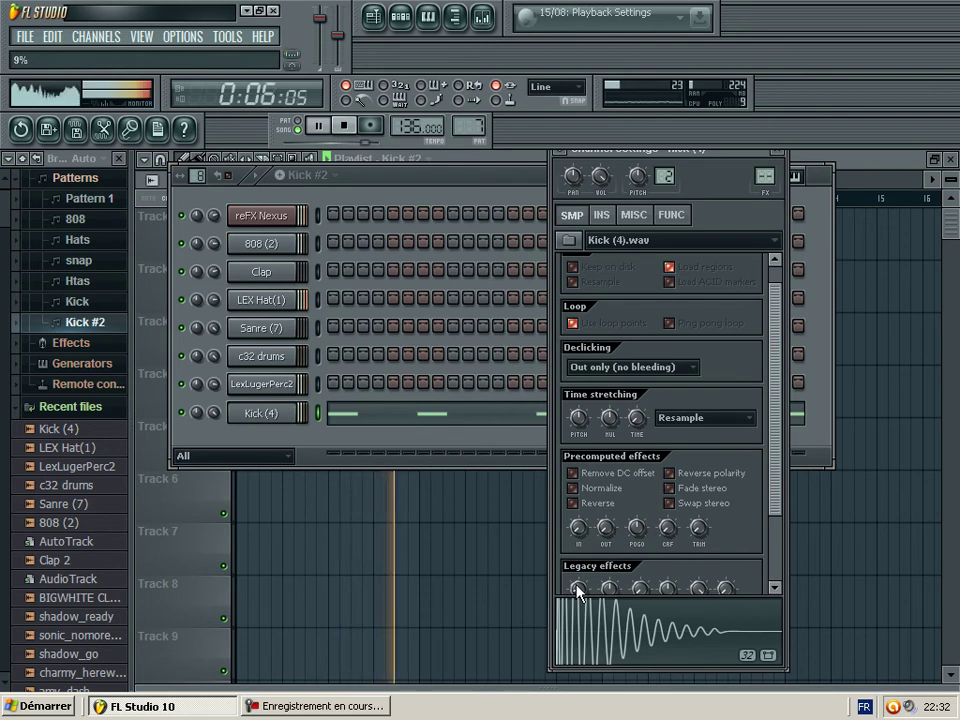
Increase the quick fade-out and boost of the Kick (4) sample, and set the 808 (2) channel volume to 75%.
mouse_move(607, 530)
left_mouse_down()
mouse_move(607, 522)
mouse_move(609, 533)
left_mouse_up()
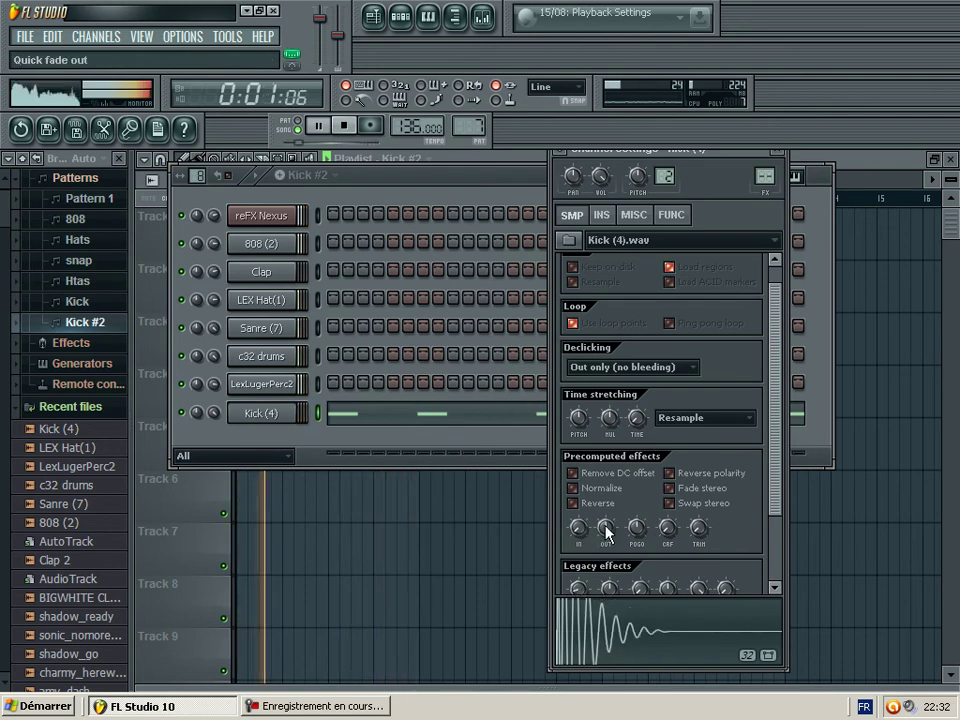
left_click_drag(578, 597, 578, 588)
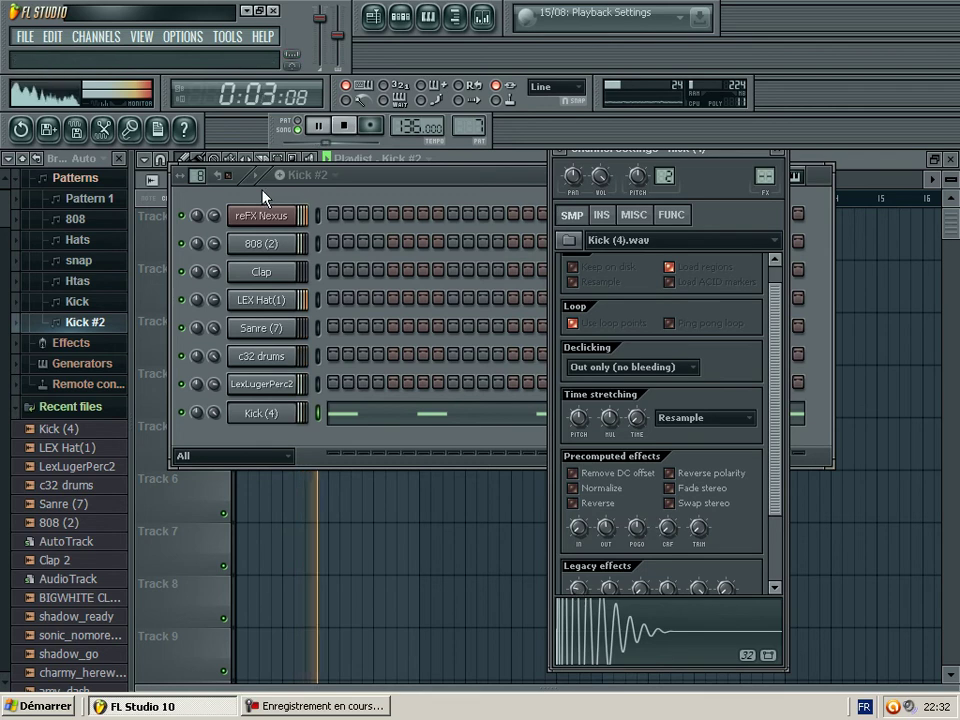
left_click(214, 244)
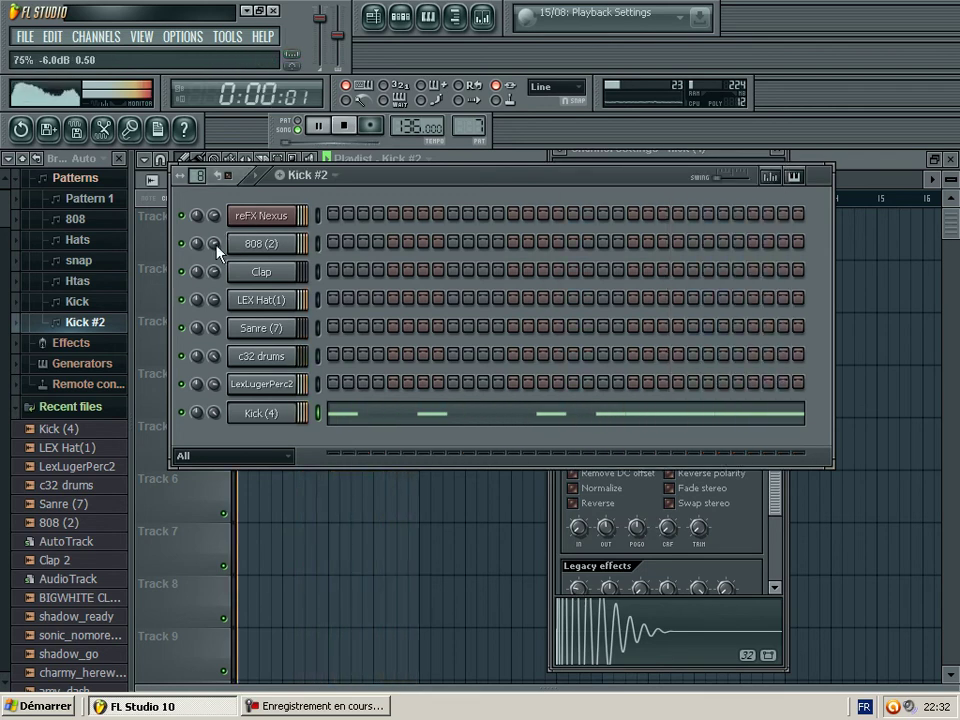
left_click(180, 540)
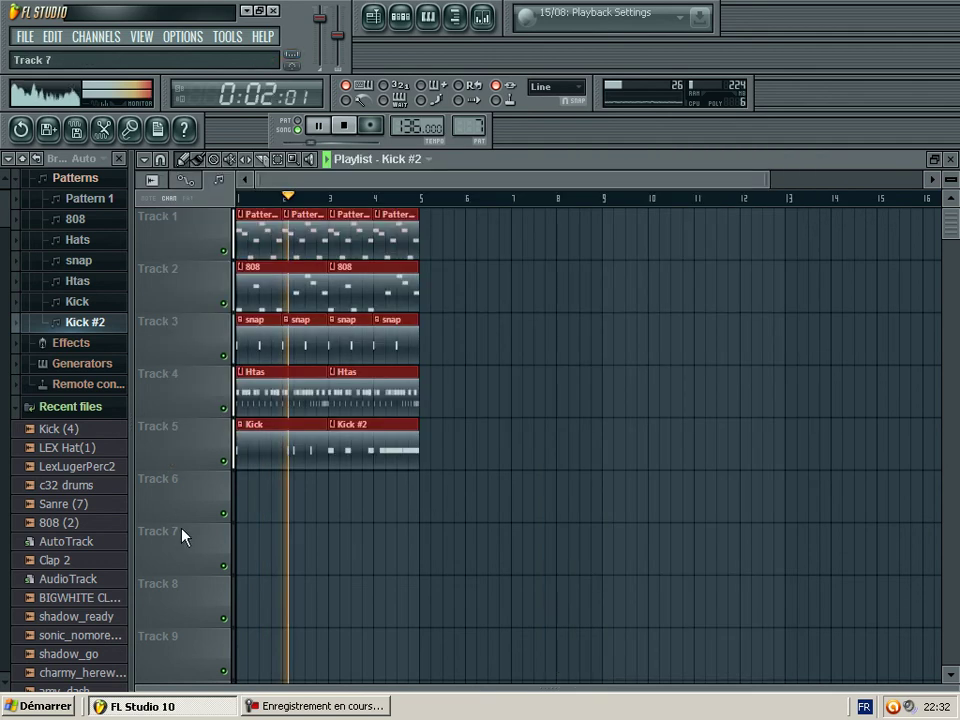
Duplicate all clips of bars 1 to 4 on Tracks 1 to 5 into bars 5 to 8, and close the playlist.
left_click(280, 160)
left_click_drag(252, 238, 428, 445)
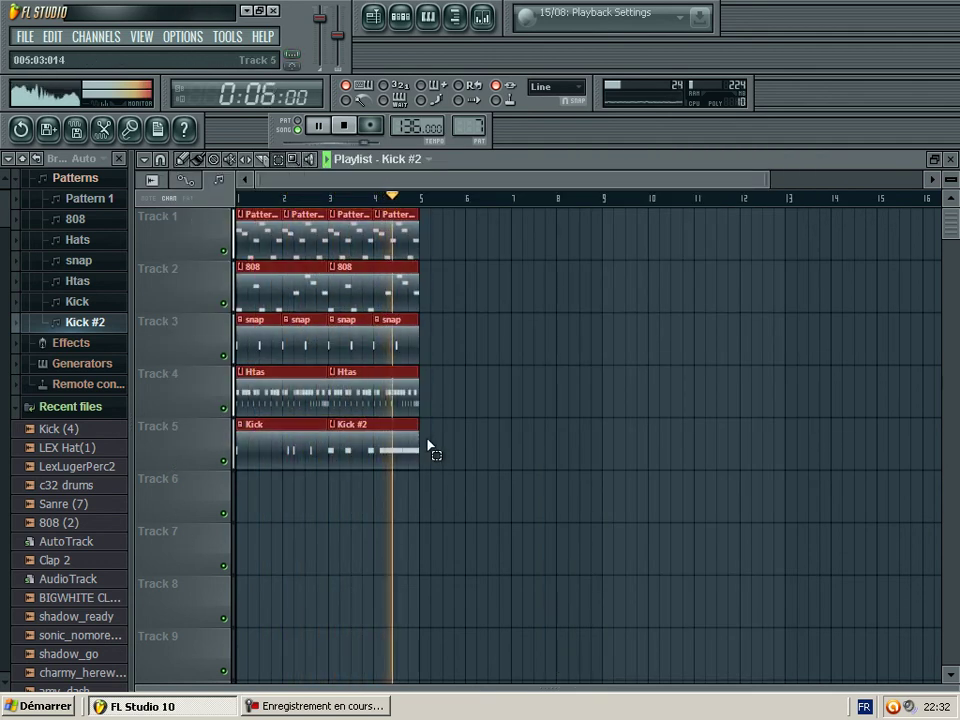
key("ctrl+b")
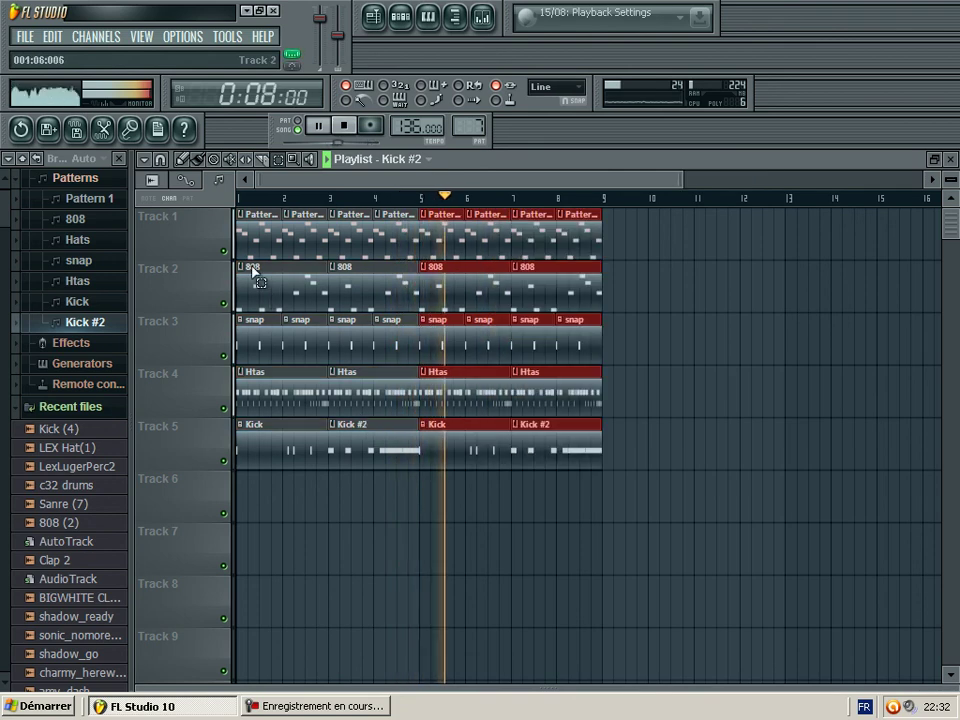
left_click(952, 160)
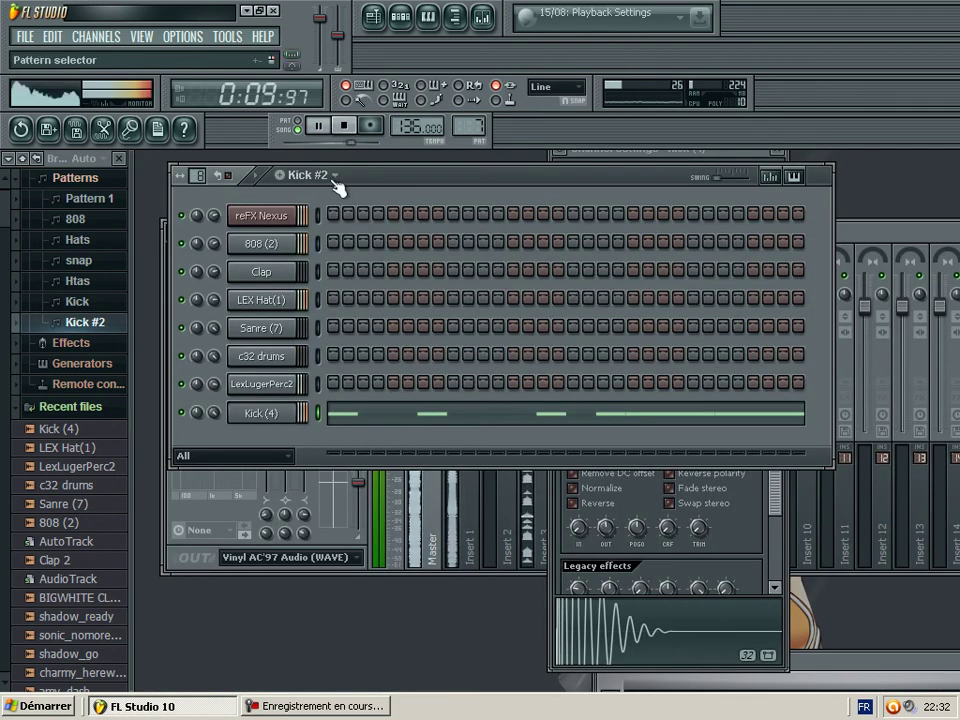
Create a new pattern named Piano and open the reFX Nexus piano roll for it.
key("F4")
type("Piano")
key("Return")
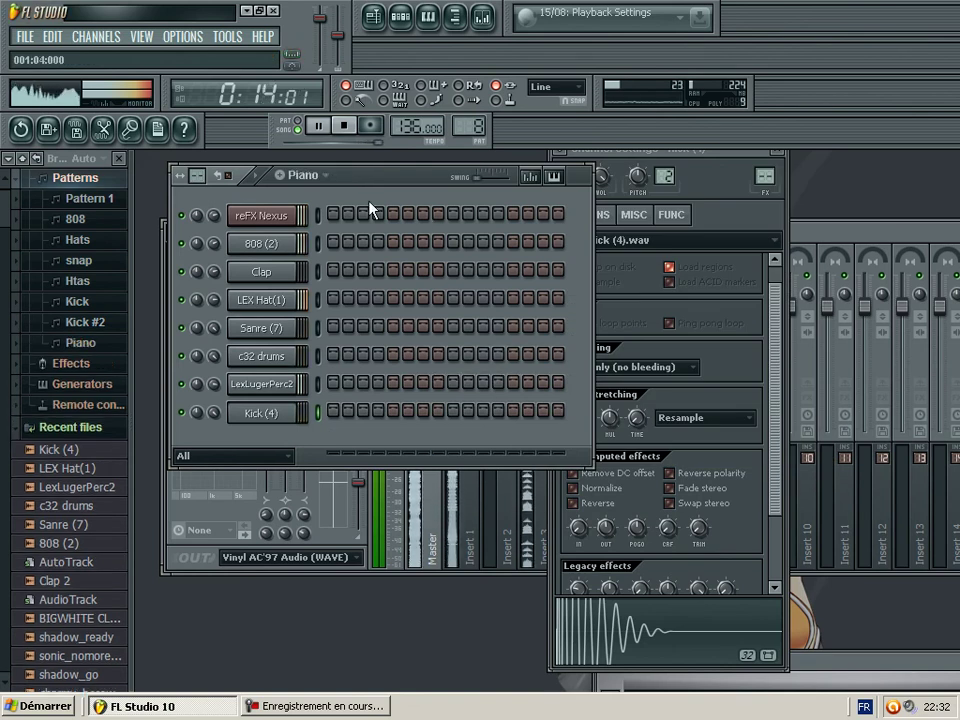
key("F7")
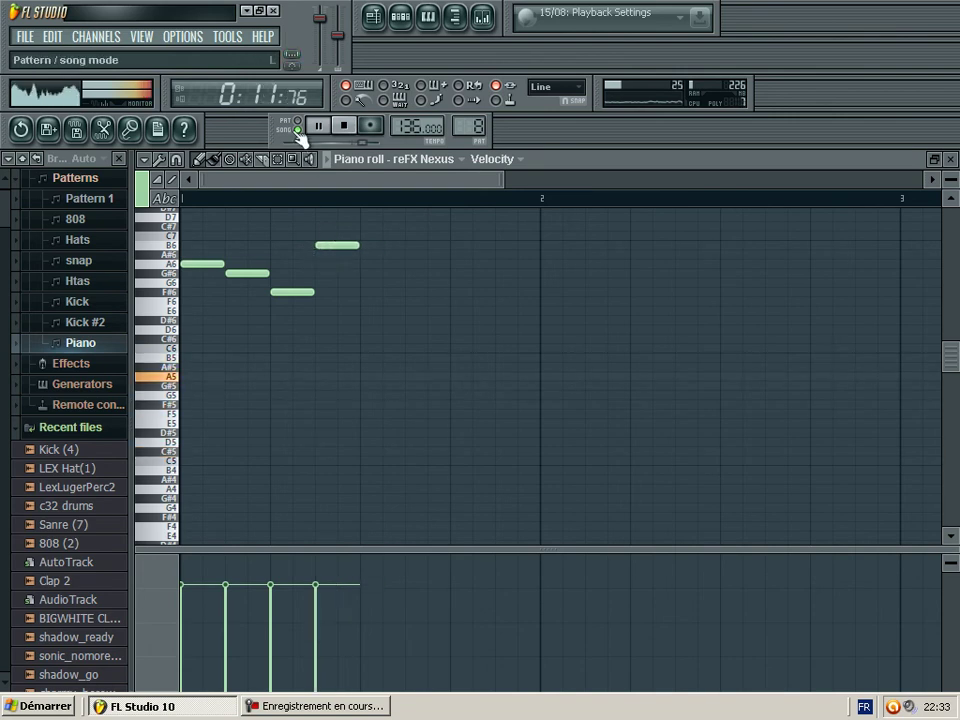
Place a Piano clip at bar 1 on Track 6 of the playlist and set the time selection over bars 1 and 2.
key("F5")
left_click(184, 160)
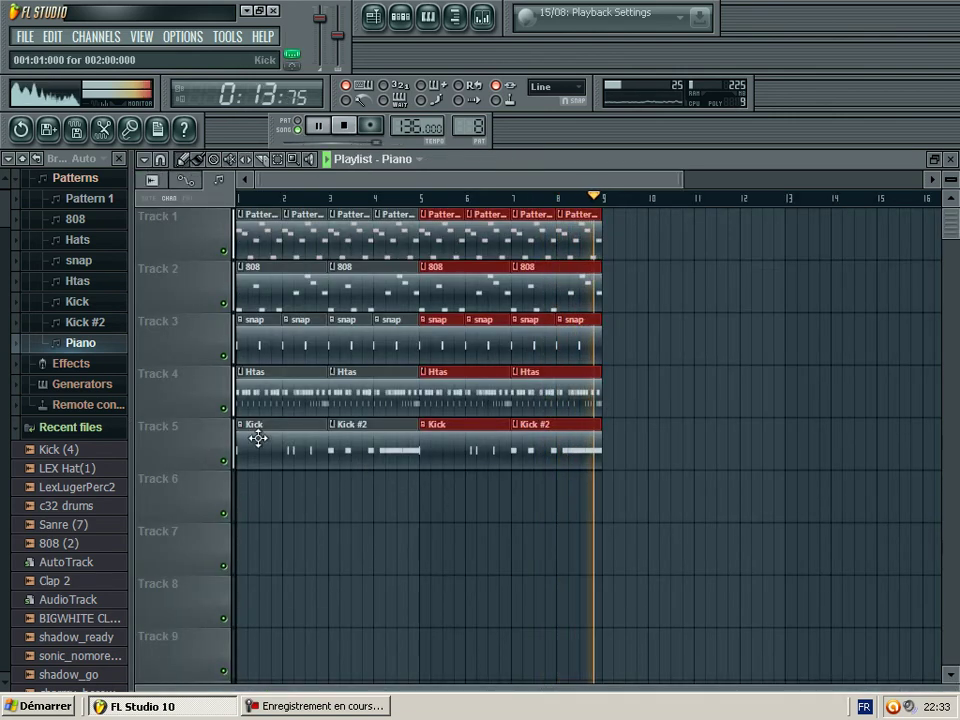
left_click(268, 498)
double_click(261, 508)
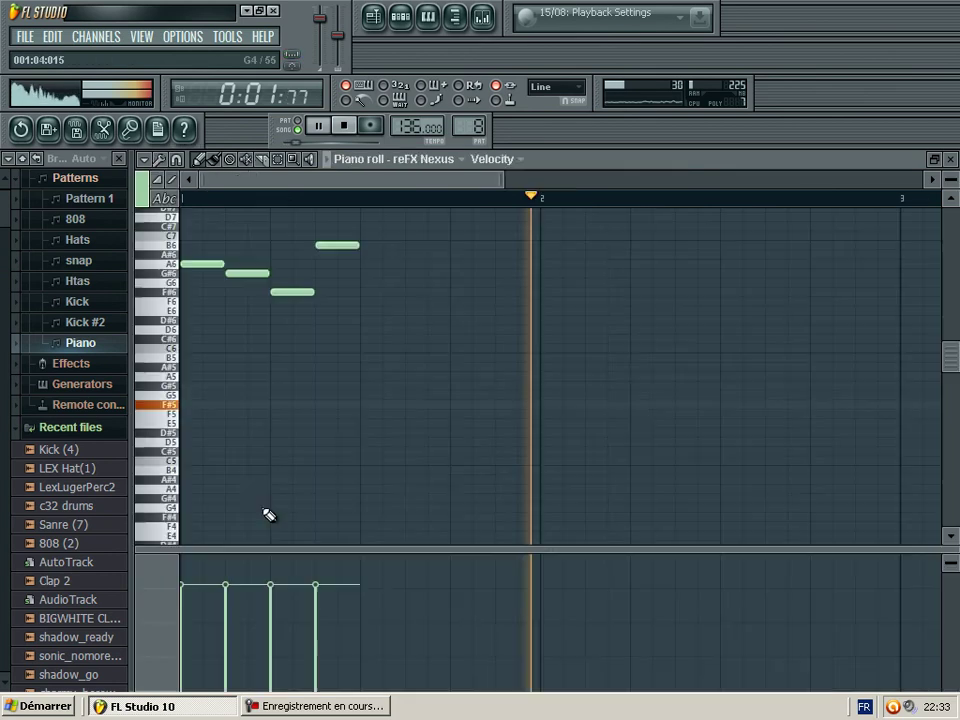
key("F5")
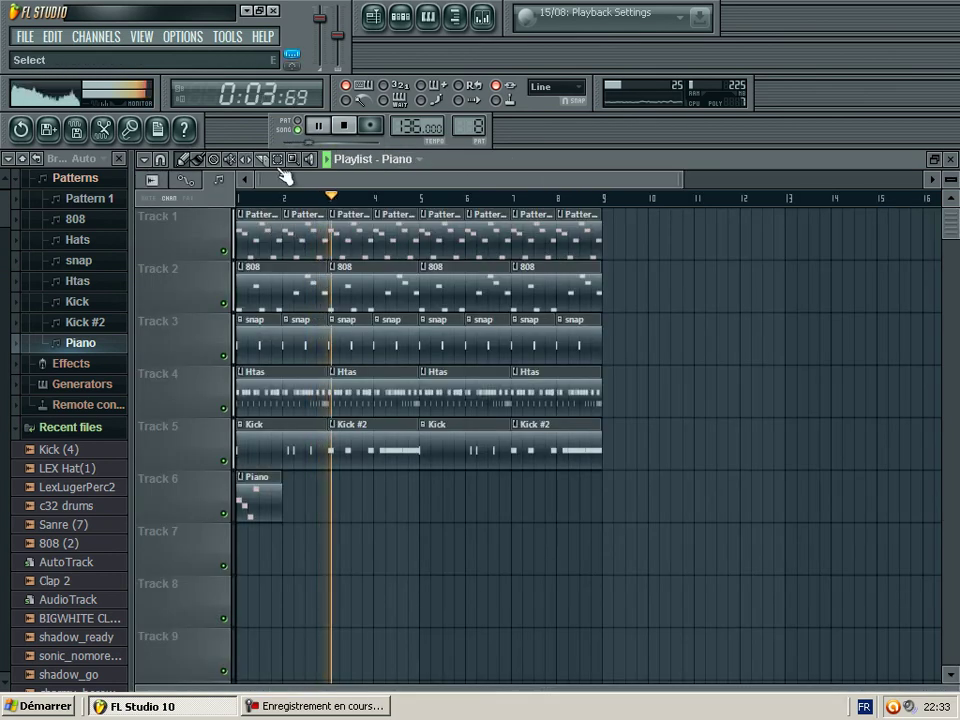
left_click_drag(241, 200, 328, 198)
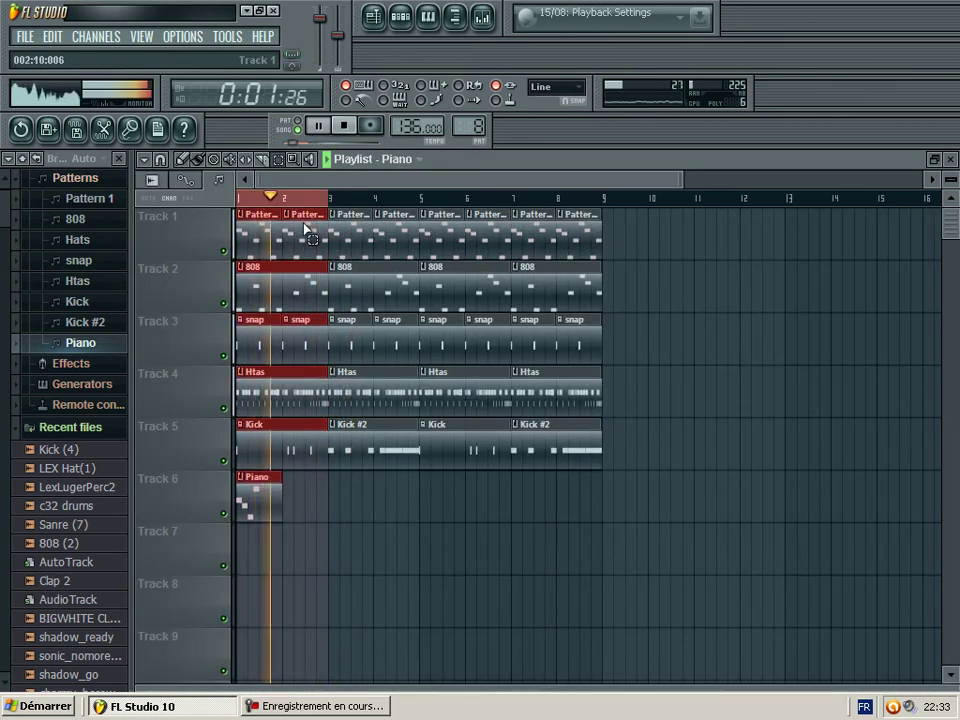
Reopen the Piano clip's notes and add C#7 at step 9, A6 at step 11, G#6 at step 13 and F#6 at step 15.
double_click(253, 511)
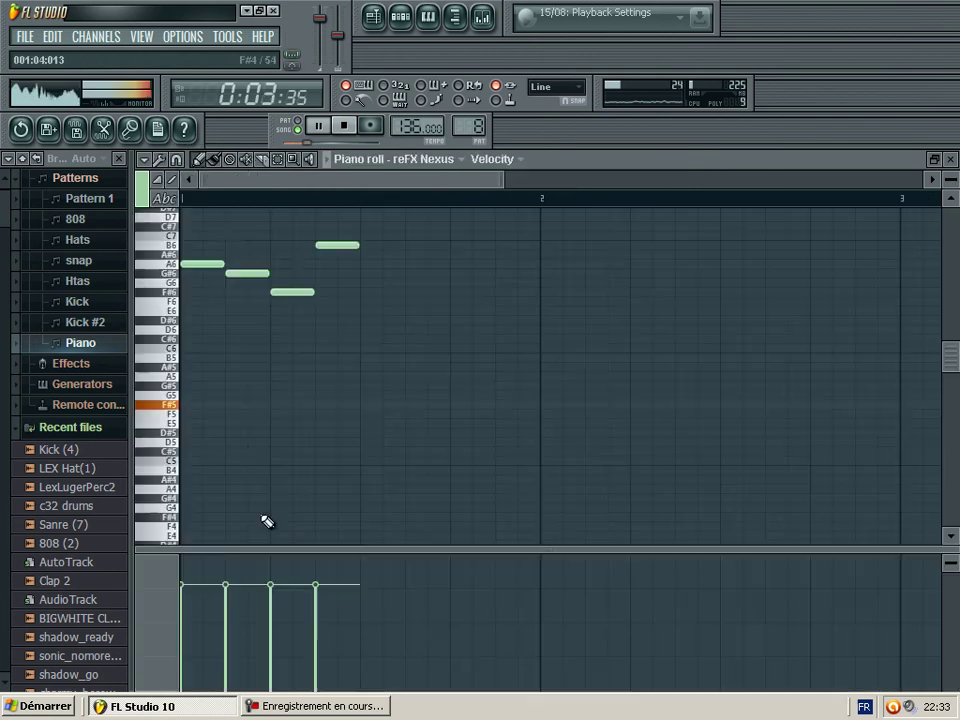
scroll(189, 347, "up", 2)
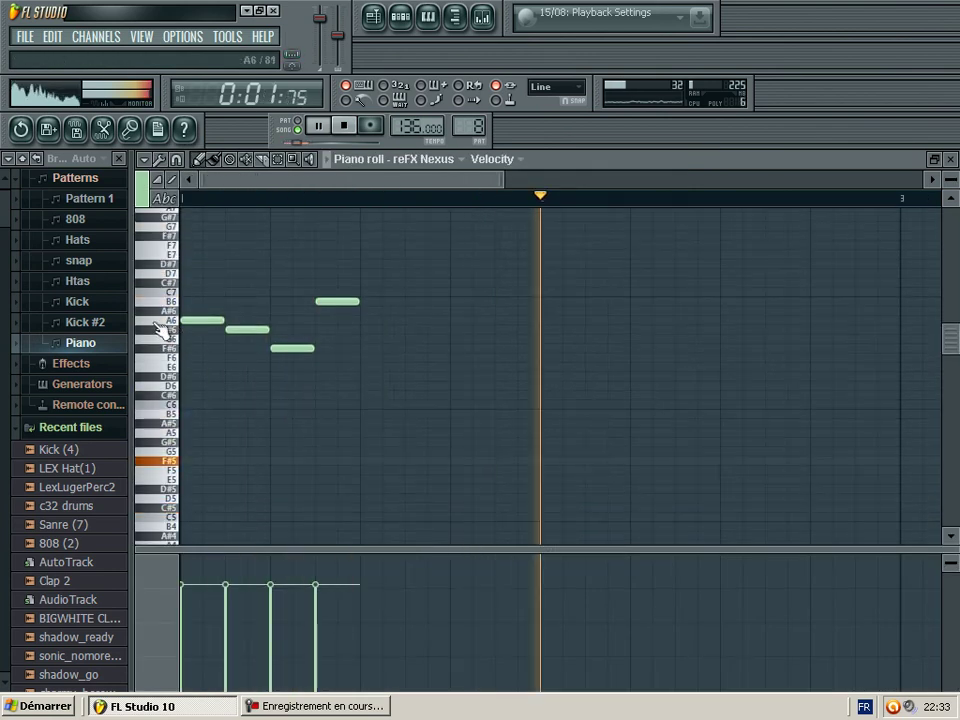
left_click(380, 283)
left_click(410, 329)
left_click_drag(414, 328, 436, 319)
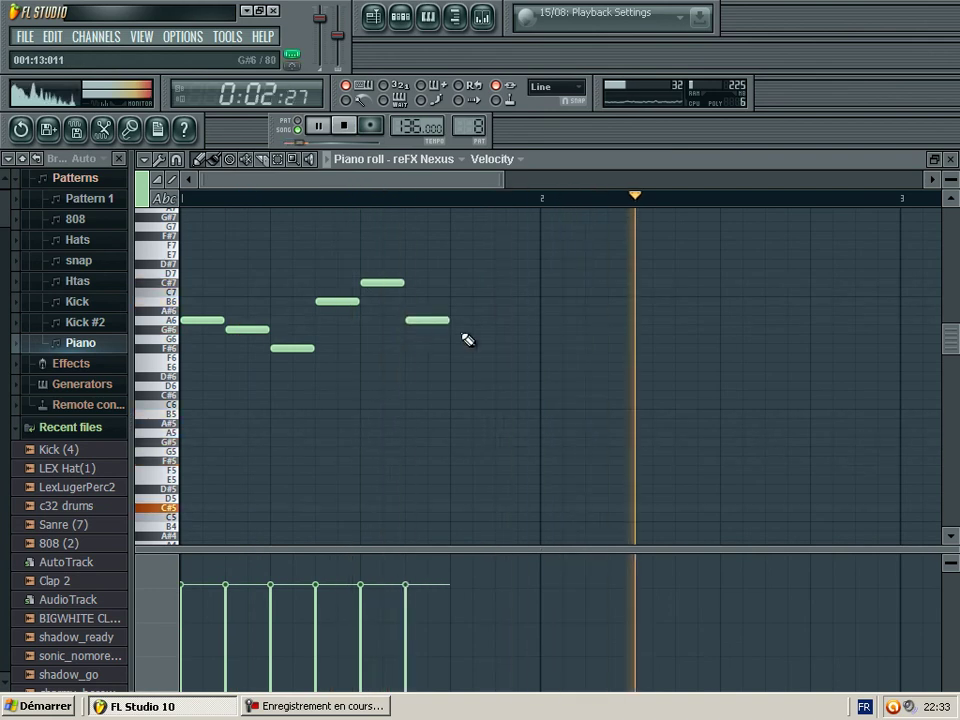
left_click(466, 329)
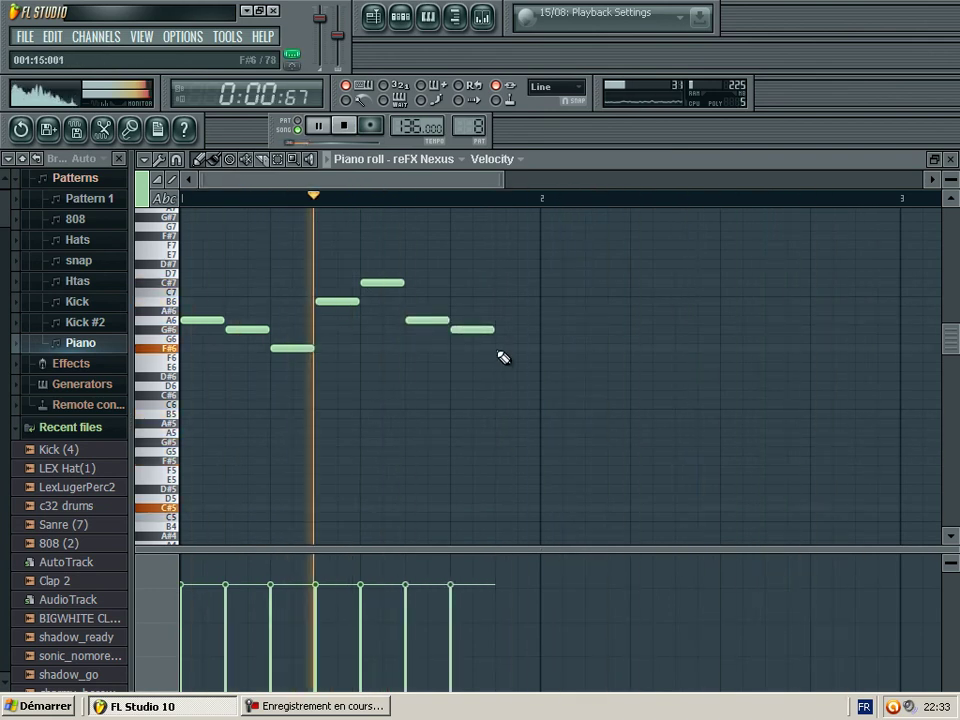
left_click(503, 348)
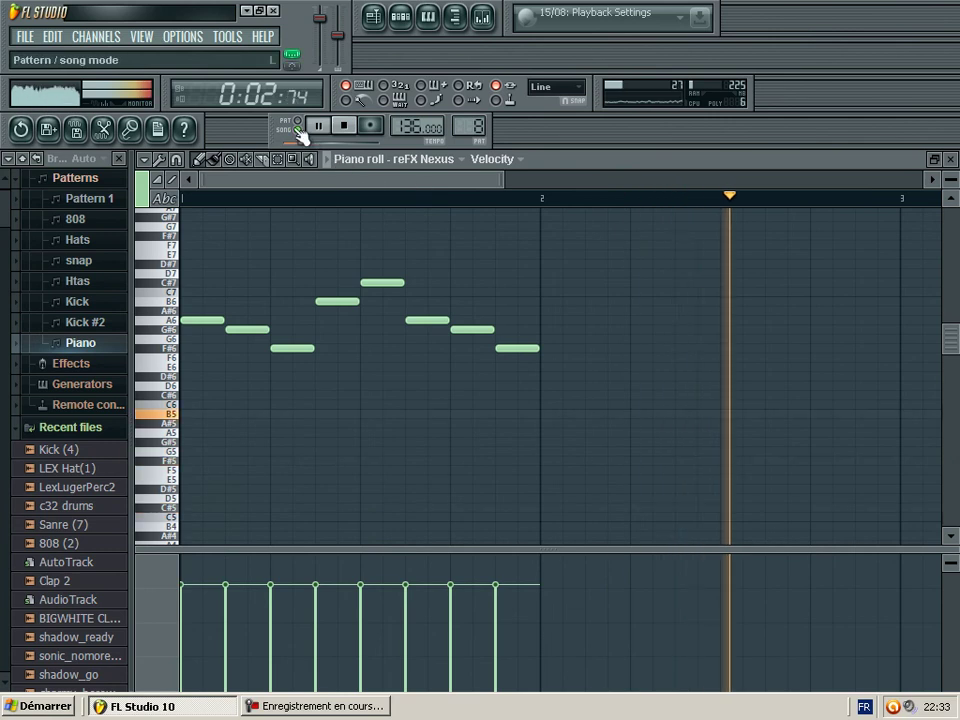
Place a second Piano clip at bar 2 on Track 6 and close the playlist.
key("F5")
left_click(302, 497)
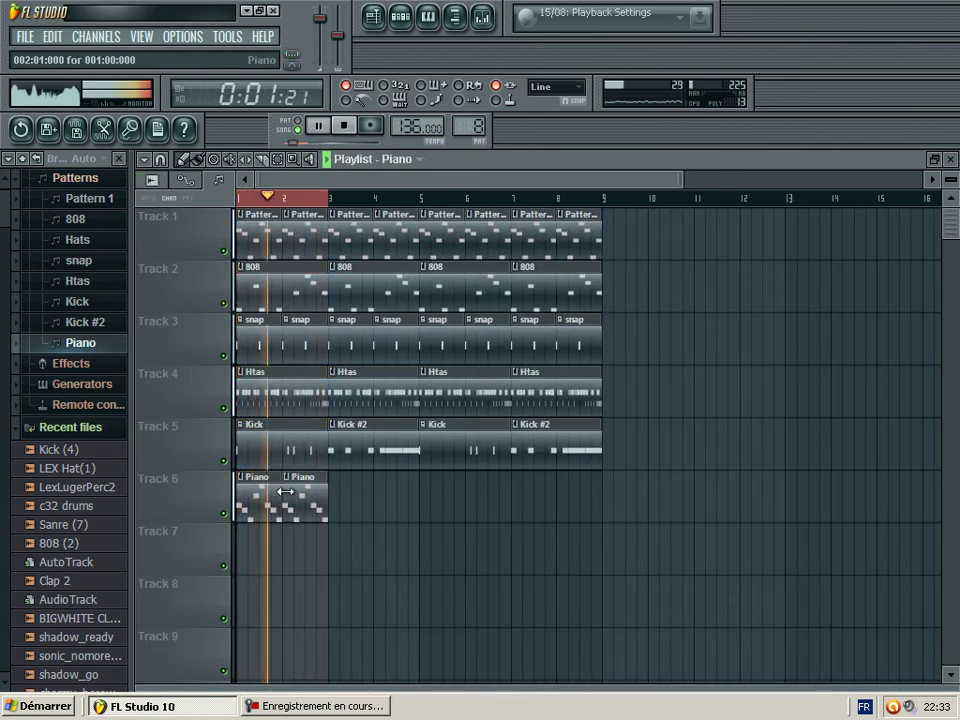
left_click(951, 161)
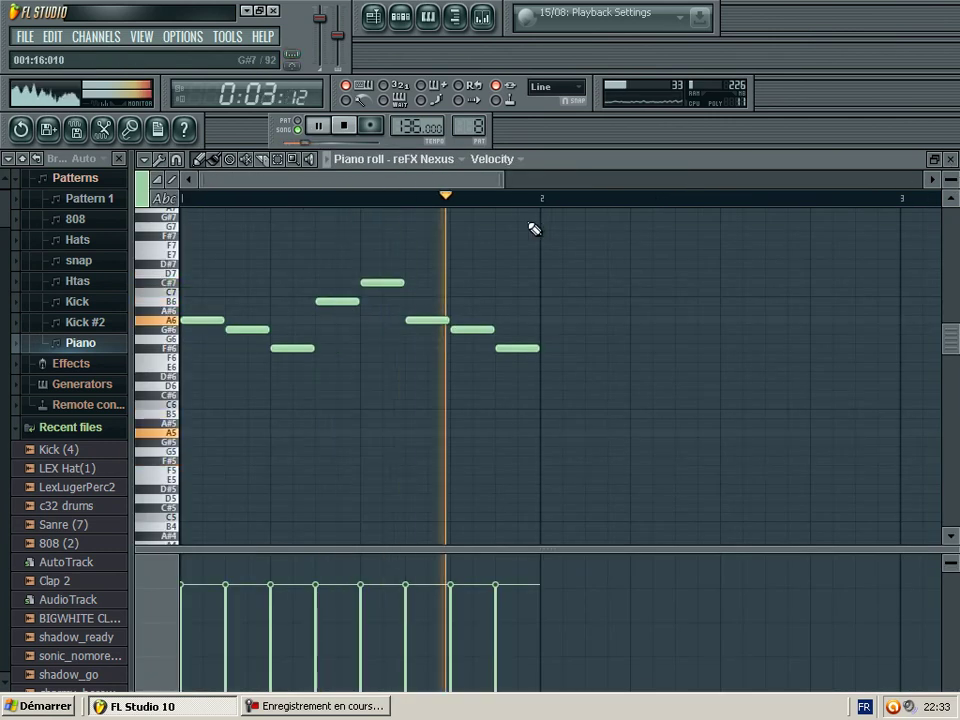
Raise the Piano pattern's note at step 9 to F#7.
mouse_move(383, 285)
left_mouse_down()
mouse_move(386, 265)
mouse_move(381, 274)
left_mouse_up()
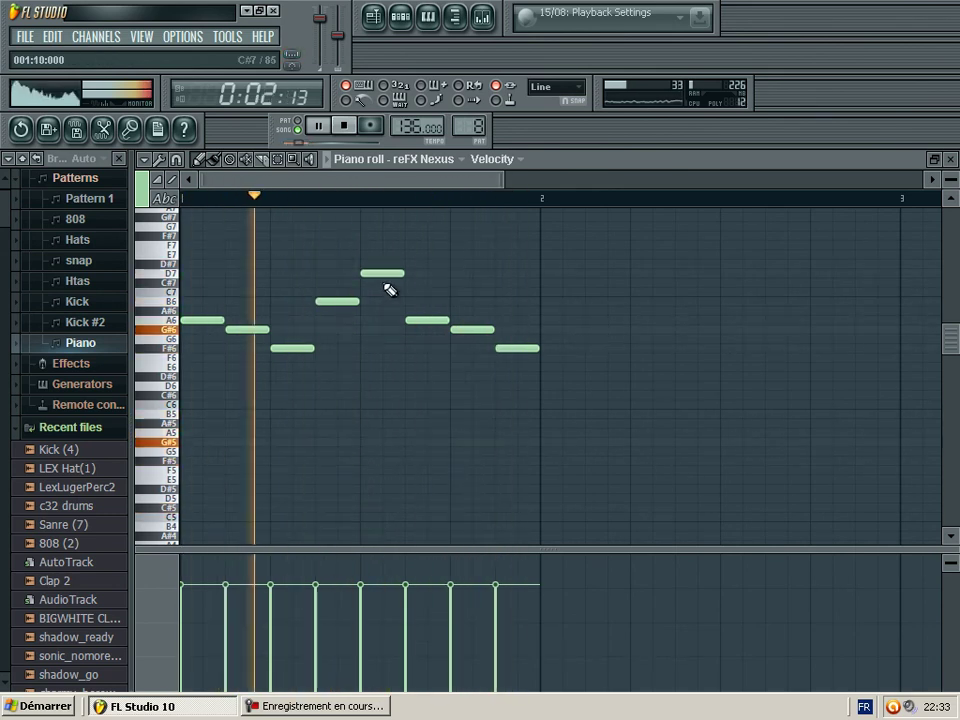
scroll(388, 291, "up", 1)
left_click_drag(386, 302, 386, 264)
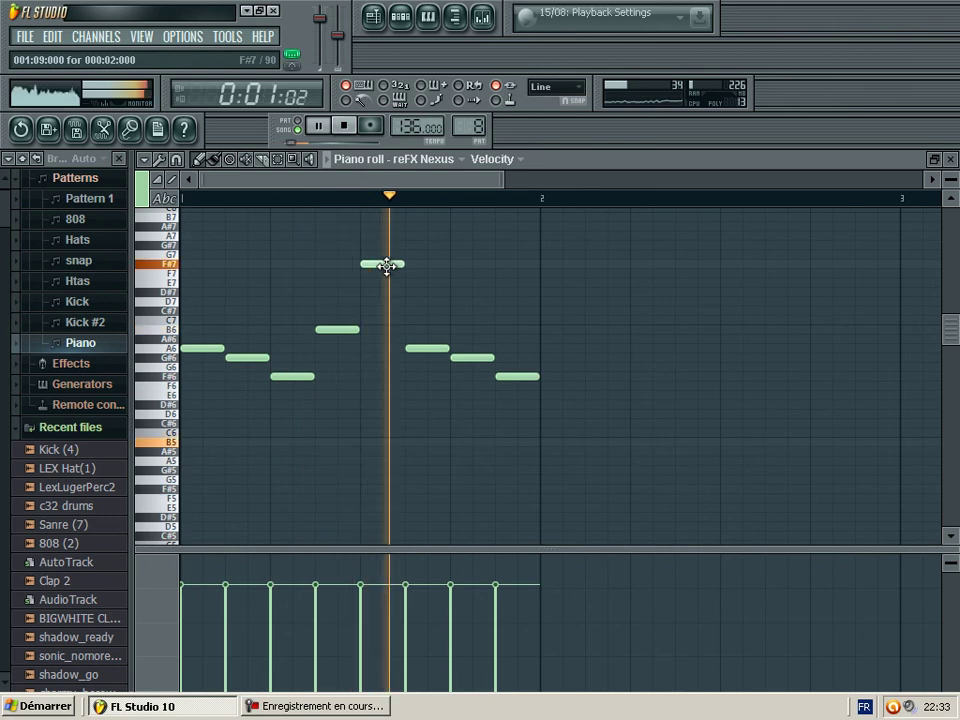
Add upper notes C#7 at step 1, E7 at steps 5 and 11, and D7 at step 15, and close the piano roll.
left_click_drag(499, 257, 512, 293)
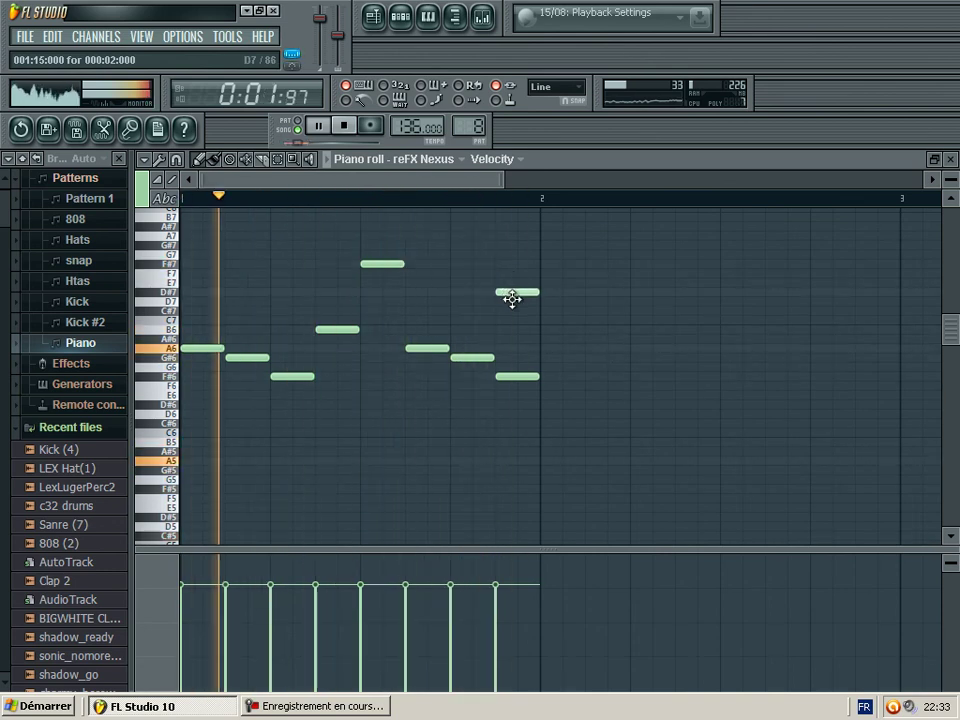
left_click_drag(511, 298, 512, 299)
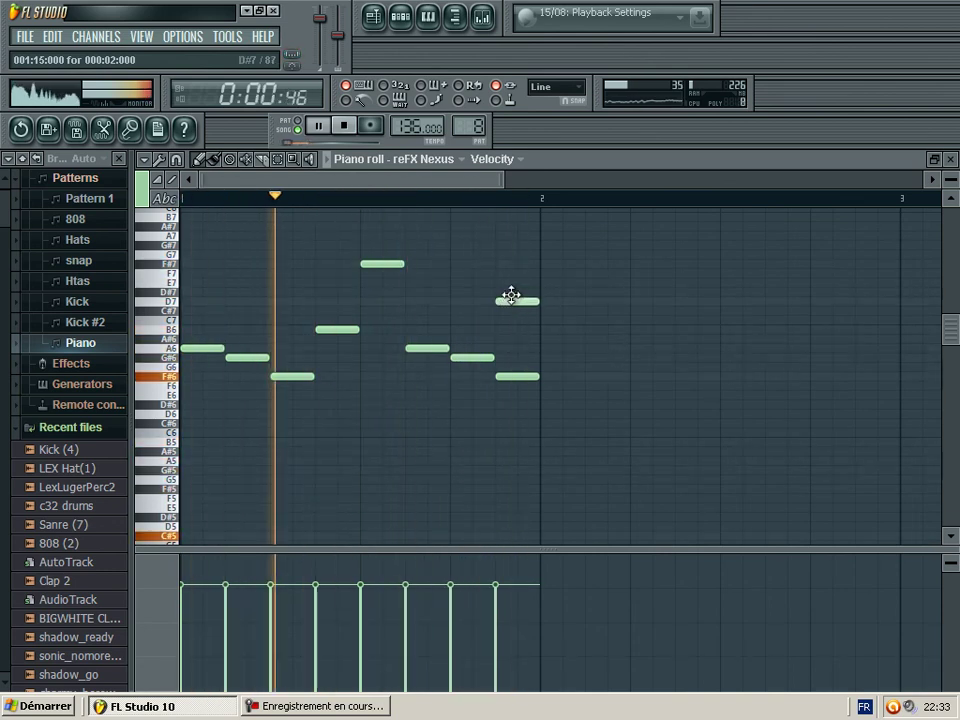
left_click(185, 311)
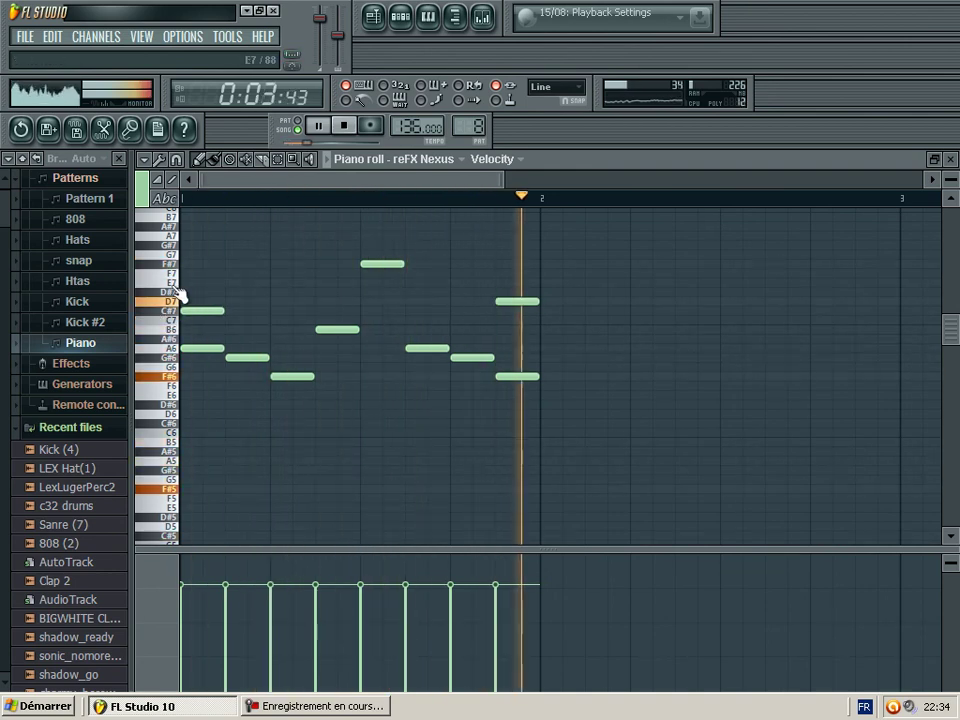
left_click(281, 283)
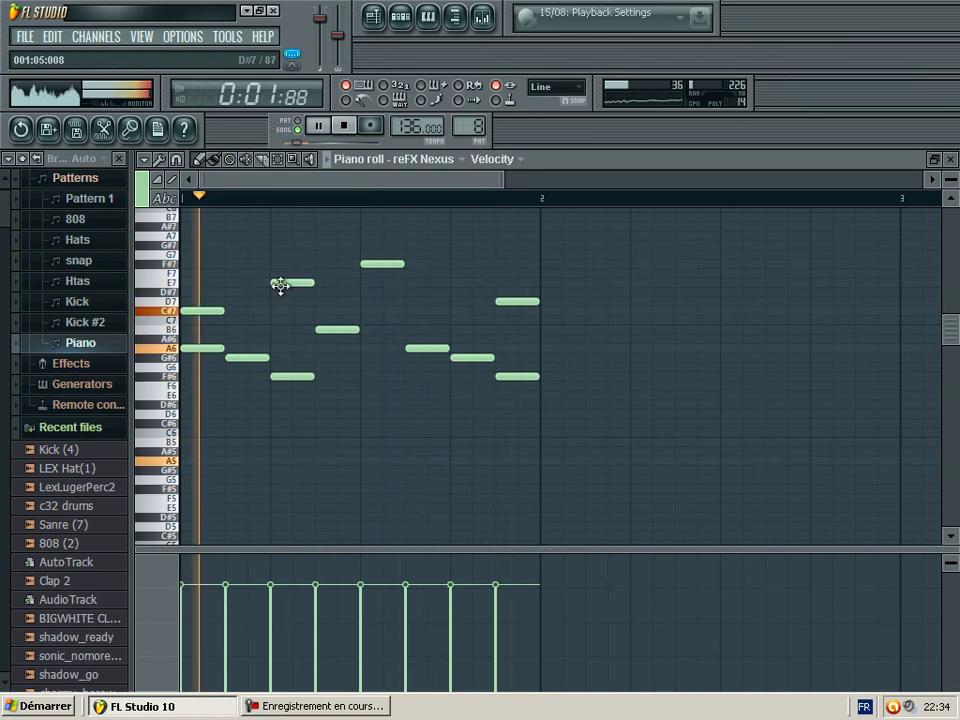
left_click(456, 283)
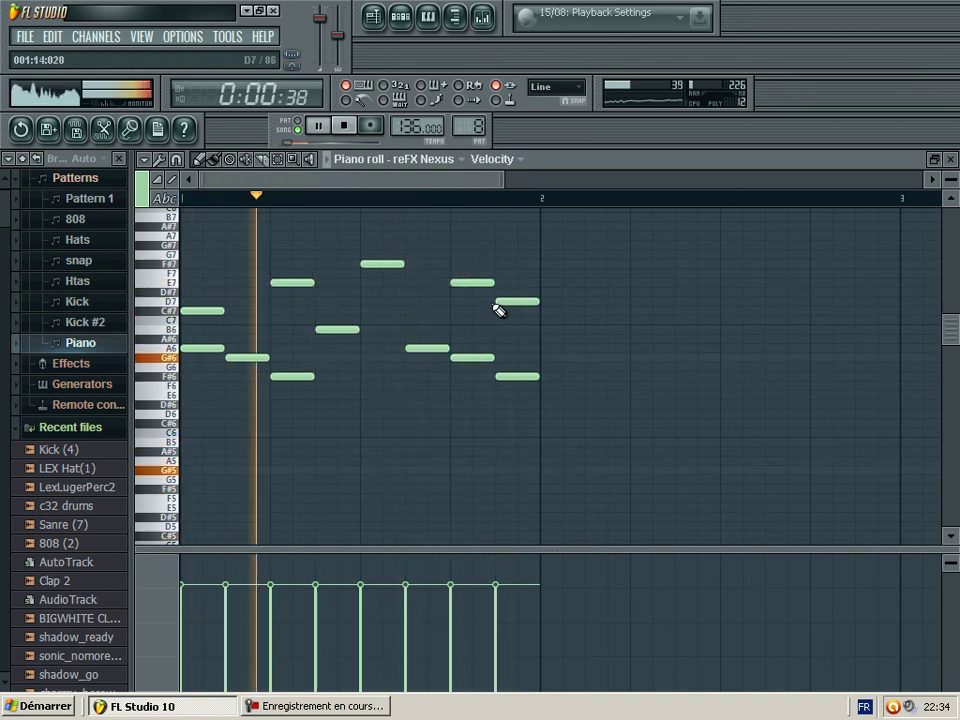
left_click_drag(473, 282, 435, 281)
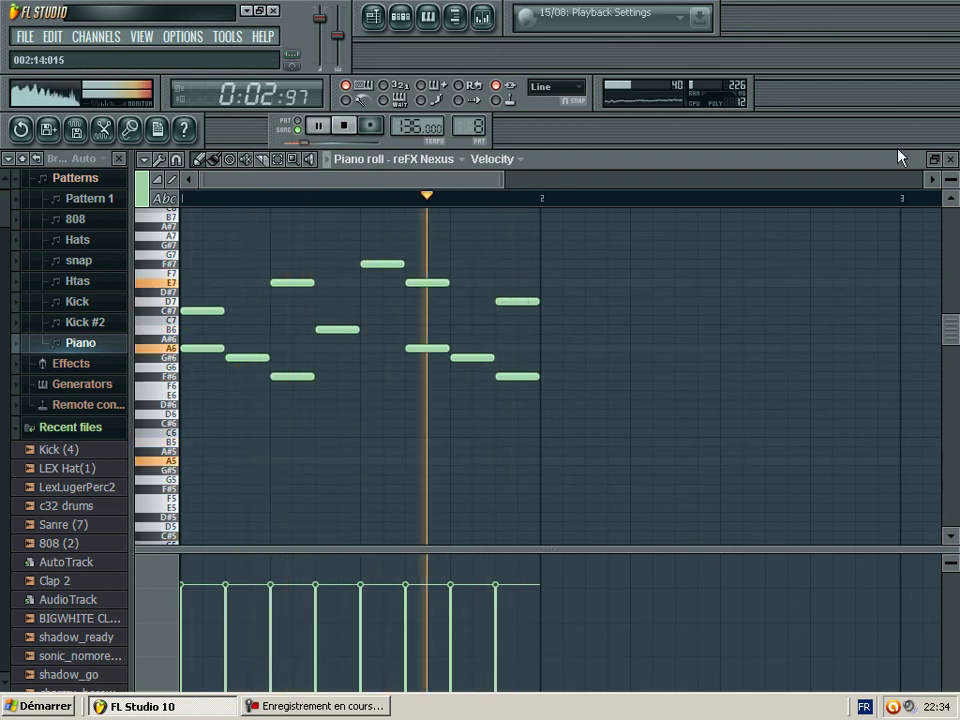
left_click(950, 159)
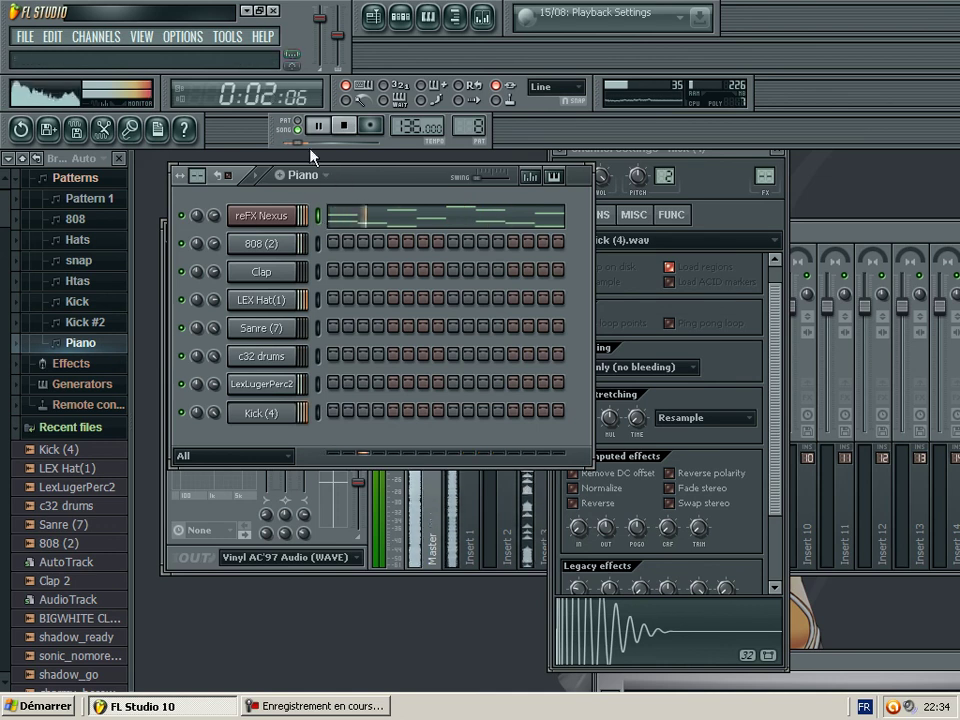
Place Piano clips in bars 3 to 8 on Track 6 and close the playlist.
left_click(287, 128)
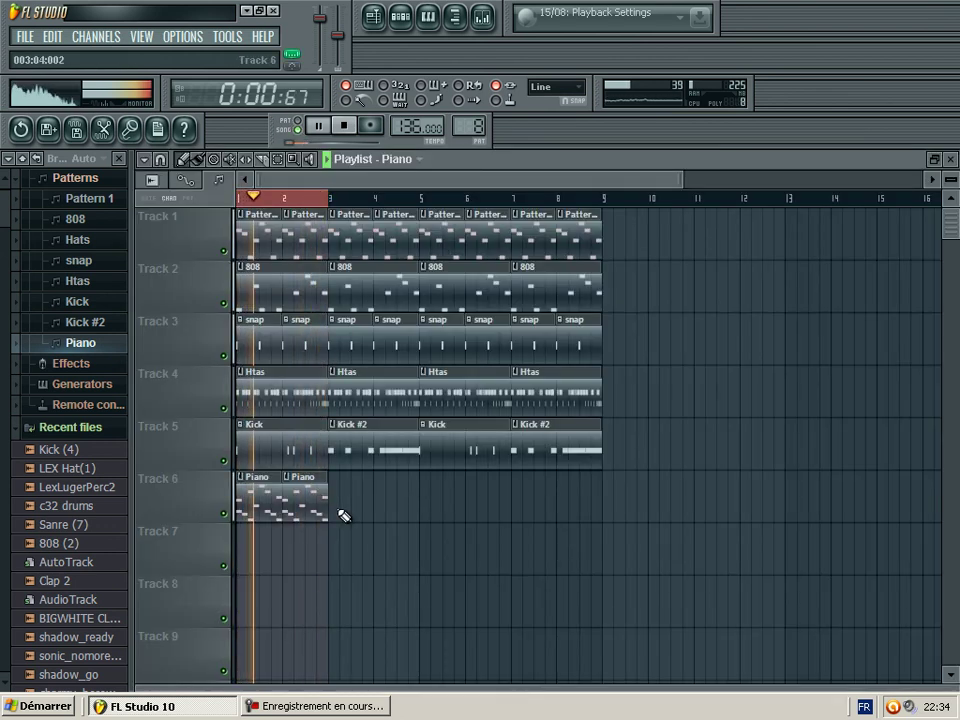
left_click(343, 515)
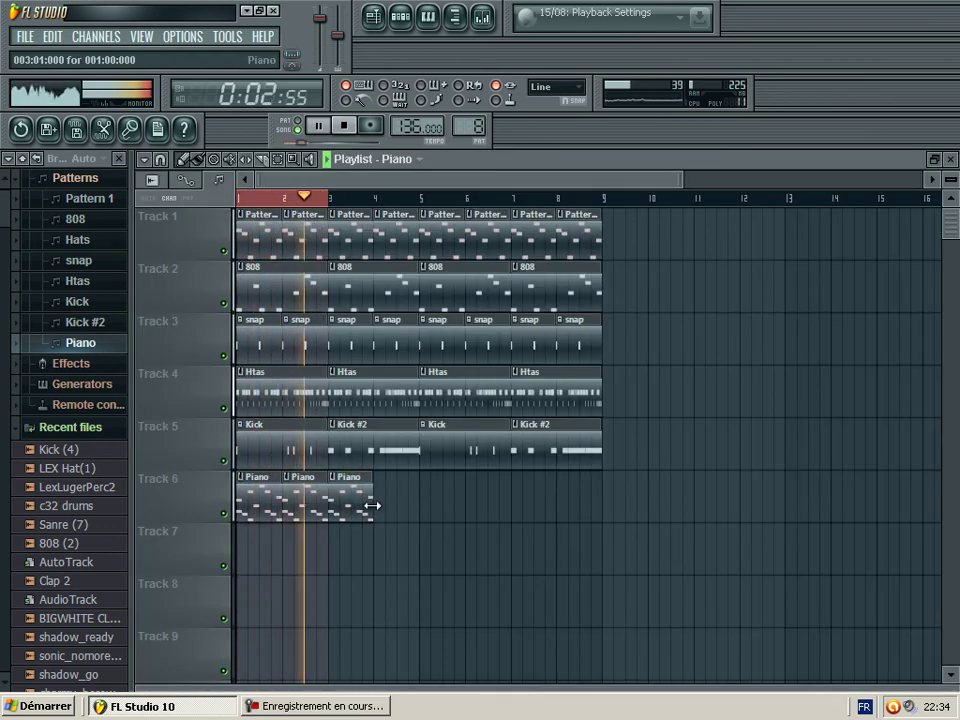
left_click(380, 508)
left_click(425, 505)
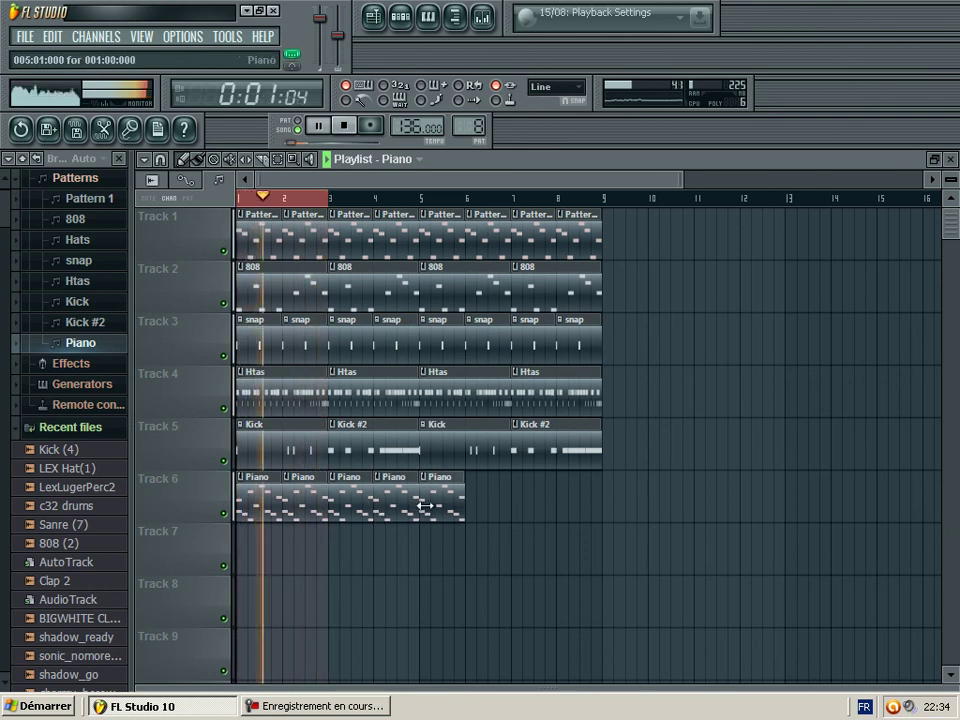
left_click(487, 510)
left_click(515, 510)
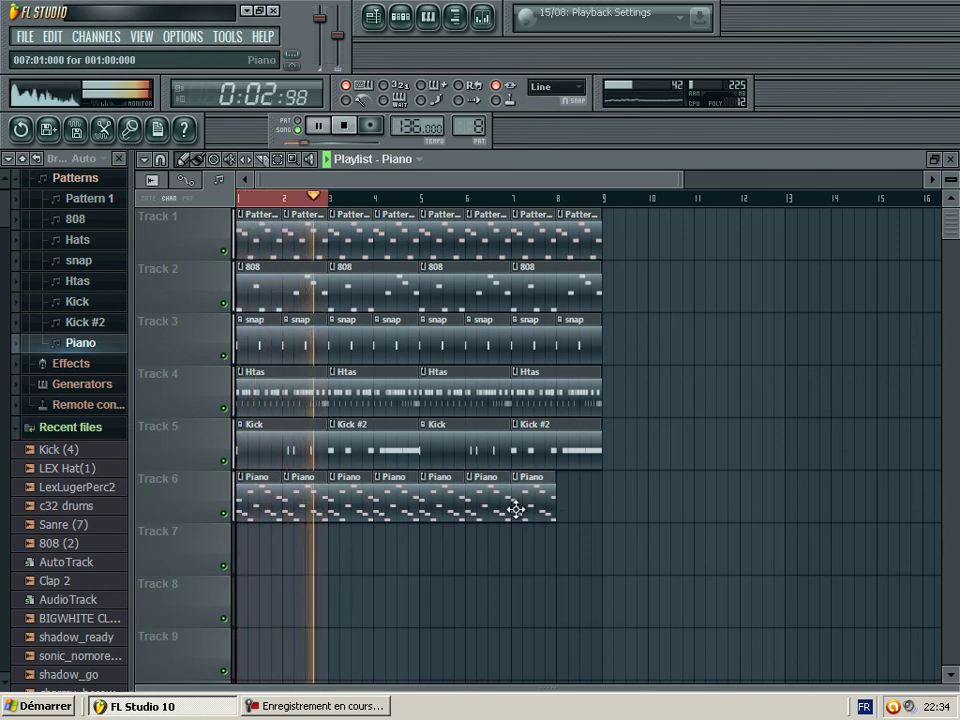
left_click(560, 505)
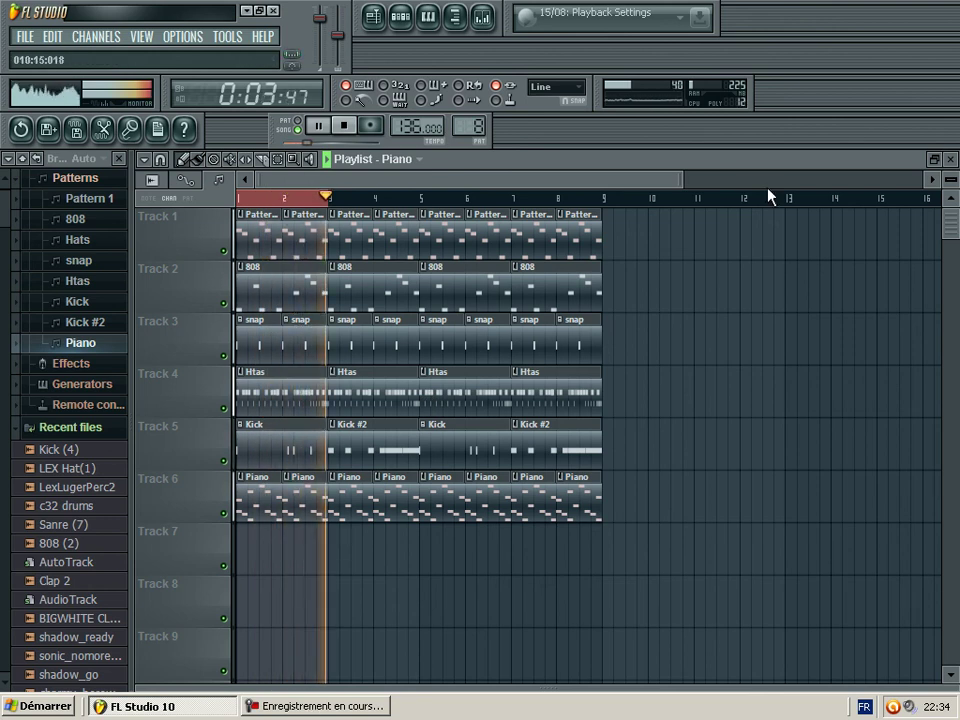
left_click(950, 160)
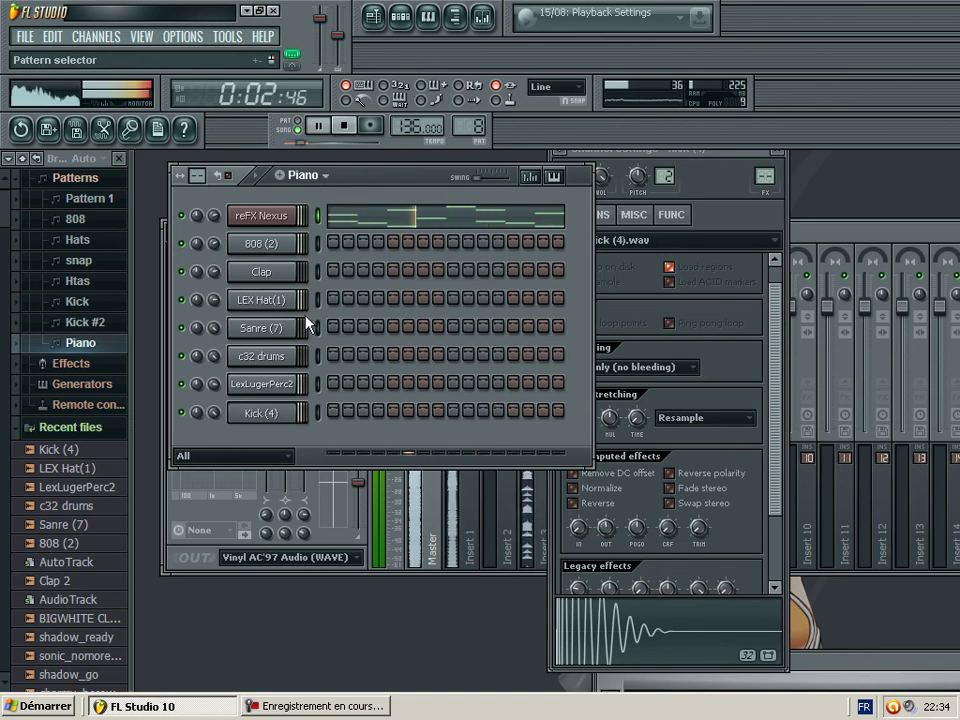
Clone the Piano pattern, transpose all of the clone's notes up one semitone, and close the piano roll.
left_click(328, 177)
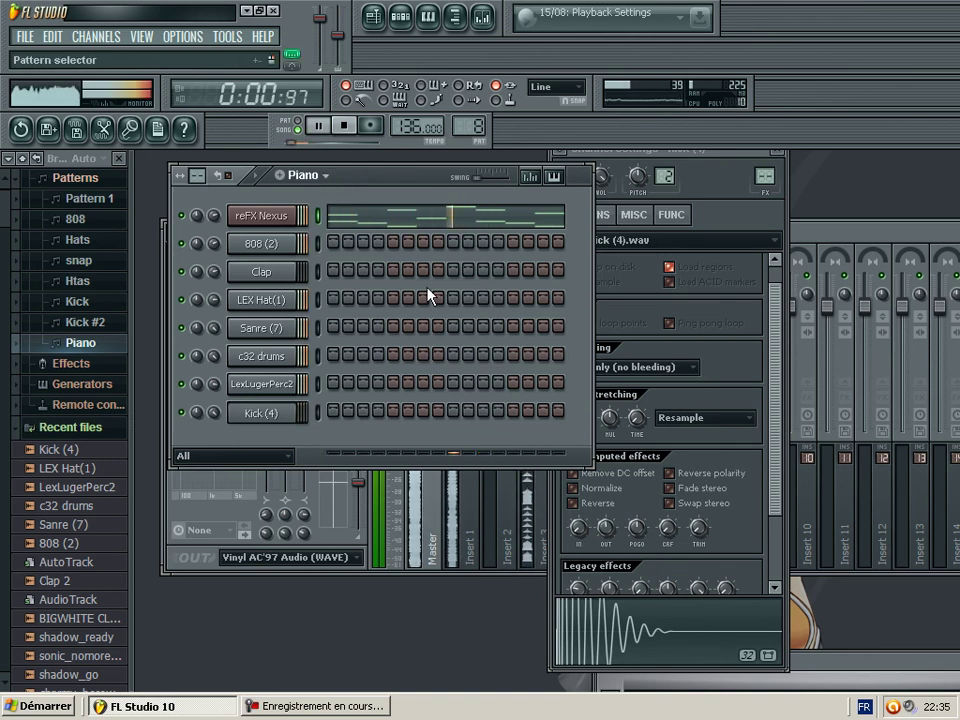
left_click(427, 269)
left_click(405, 225)
key("ctrl+a")
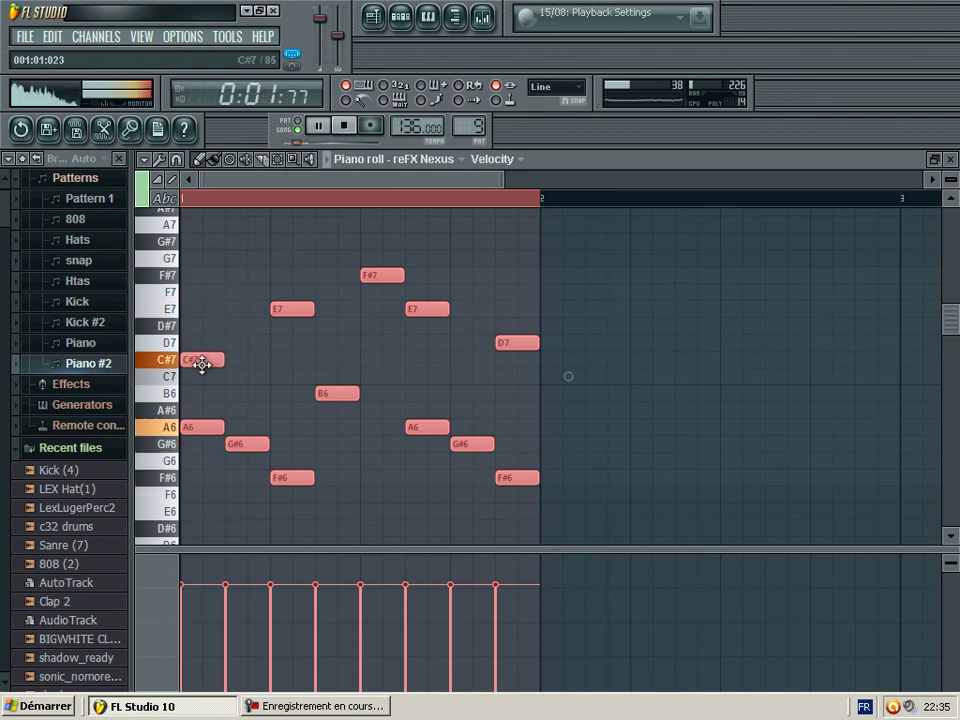
left_click_drag(201, 365, 201, 345)
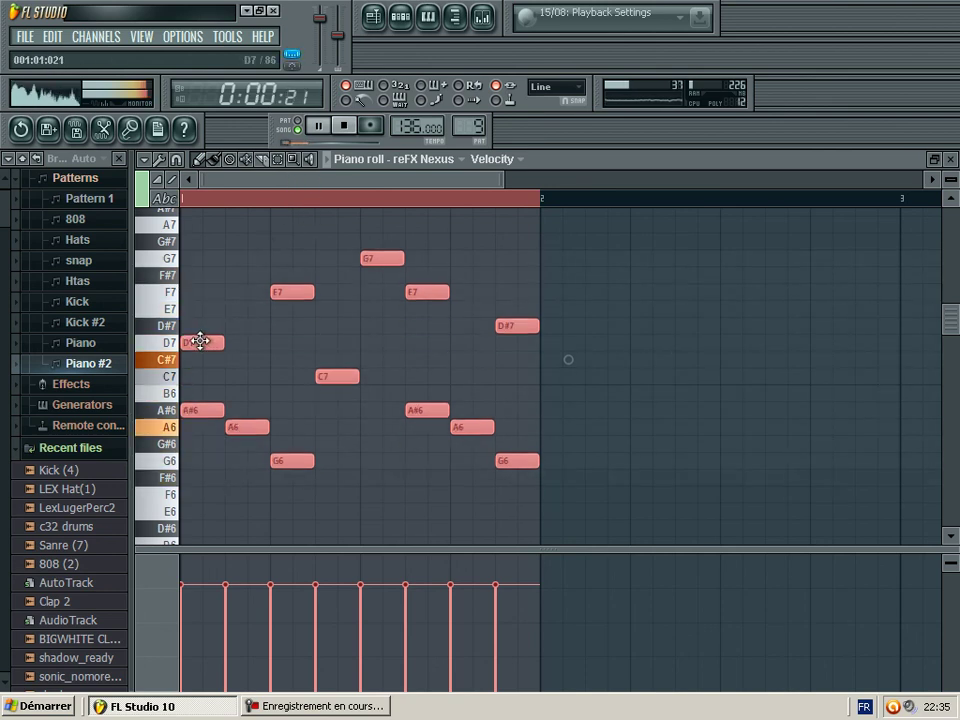
left_click(952, 159)
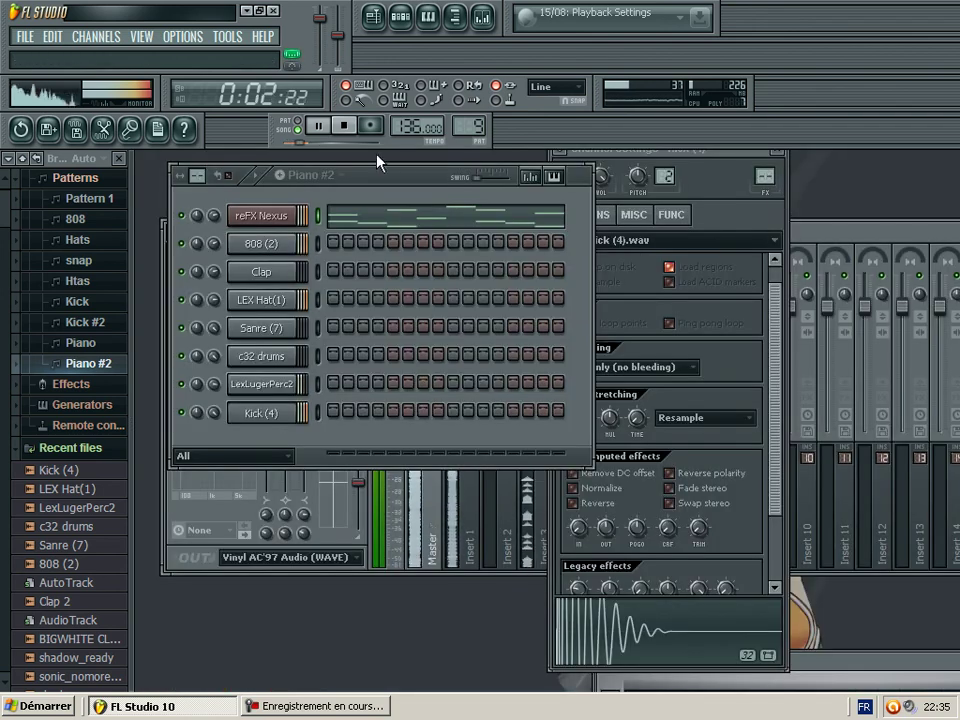
Place a Piano #2 clip at bar 9 on Track 6 of the playlist.
key("F5")
left_click(630, 491)
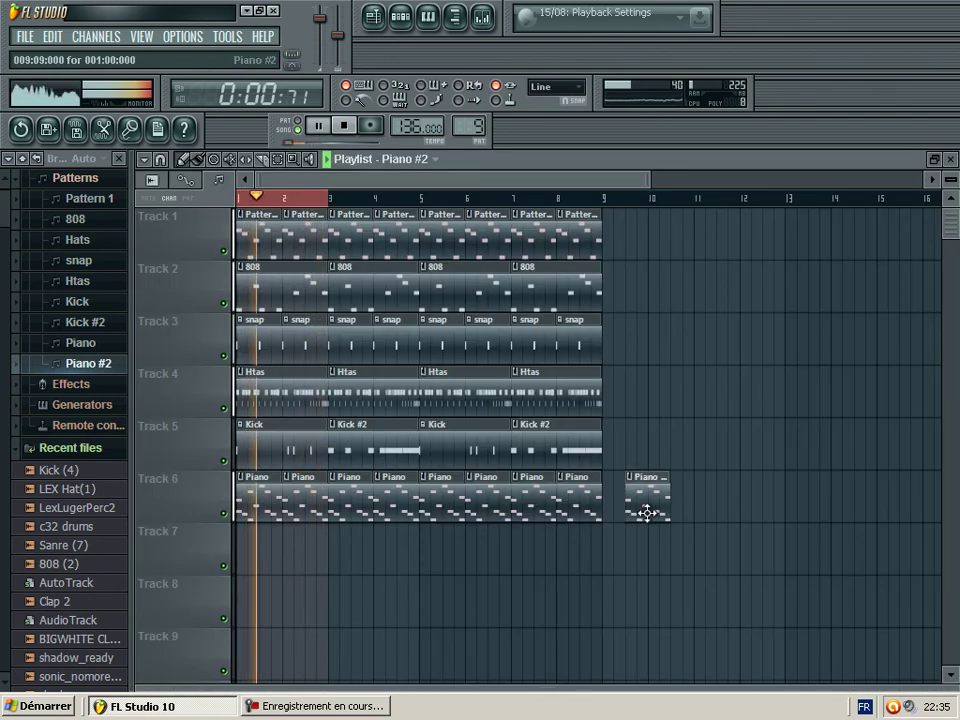
left_click_drag(649, 510, 628, 514)
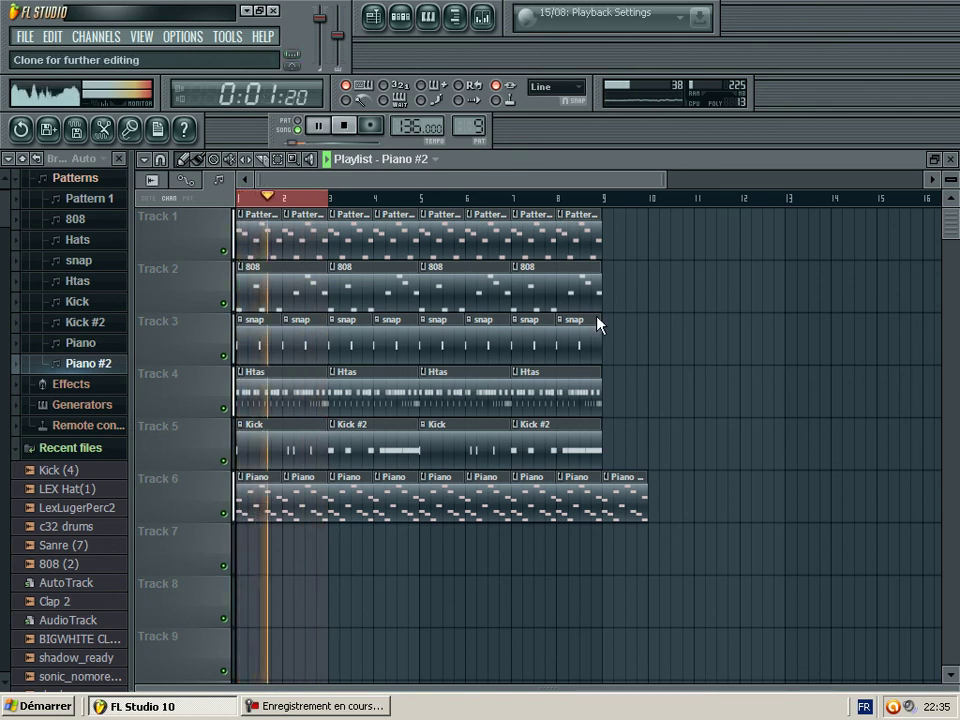
Clone Pattern 1 and 808 as separate patterns and place their clips at bar 9 on Tracks 1 and 2.
left_click(584, 236)
left_click_drag(584, 236, 634, 236)
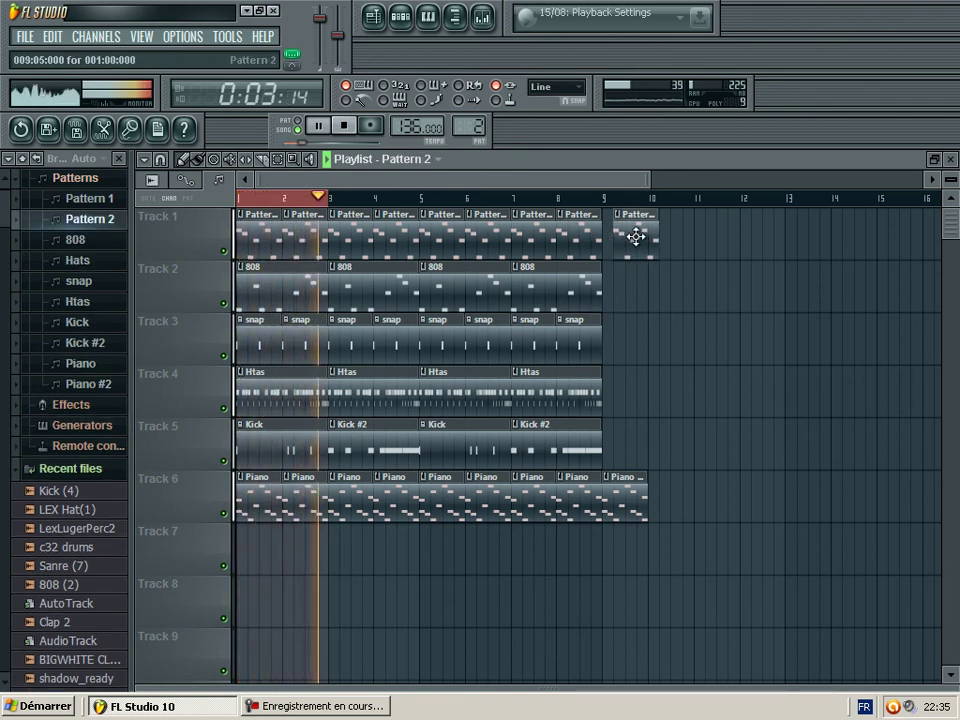
left_click(548, 240)
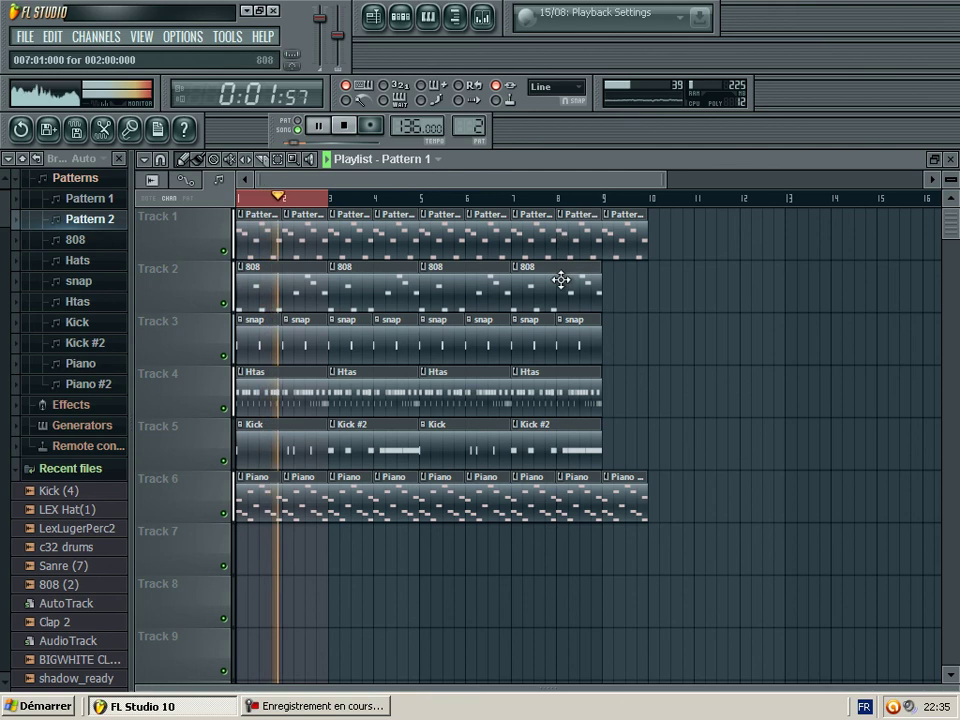
left_click(561, 279)
left_click(610, 281)
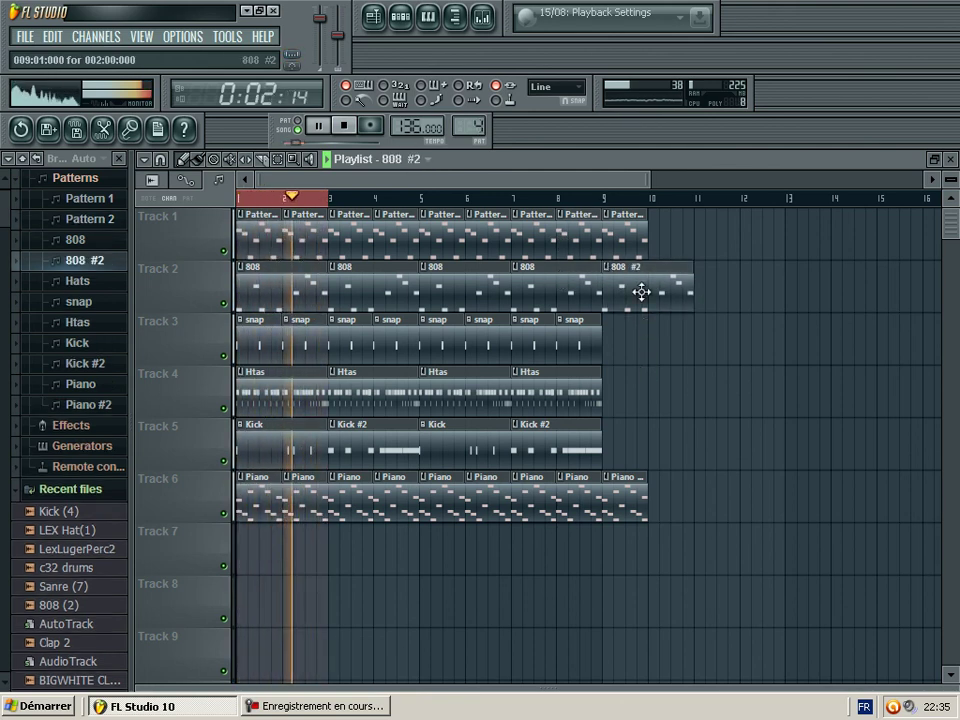
Transpose all notes of the 808 #2 pattern up one semitone and close the piano roll.
double_click(640, 293)
key("ctrl+a")
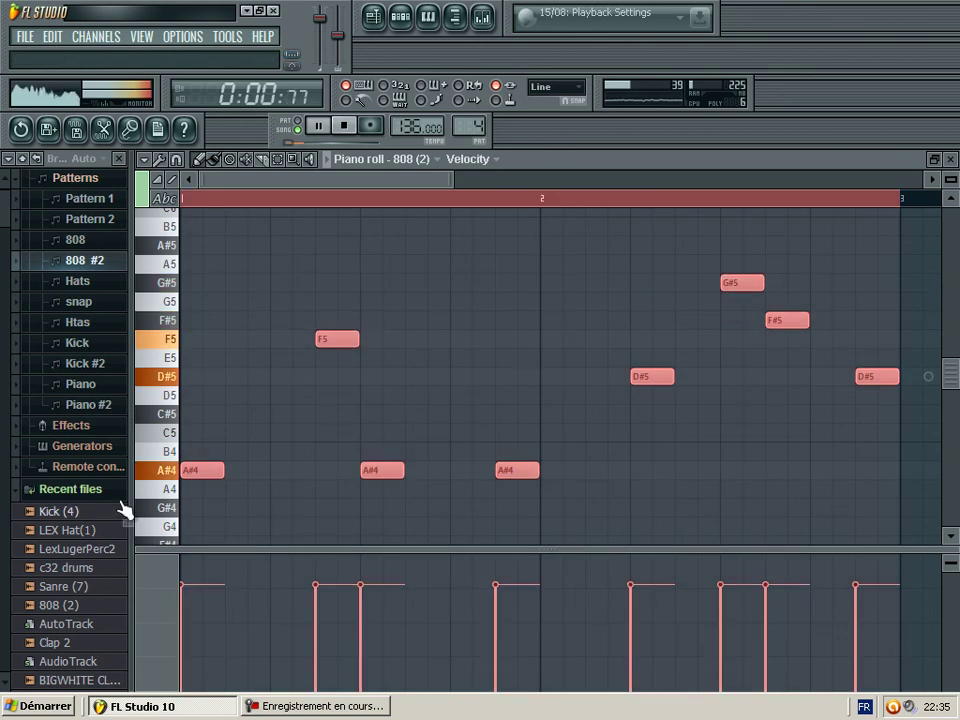
left_click_drag(195, 468, 190, 443)
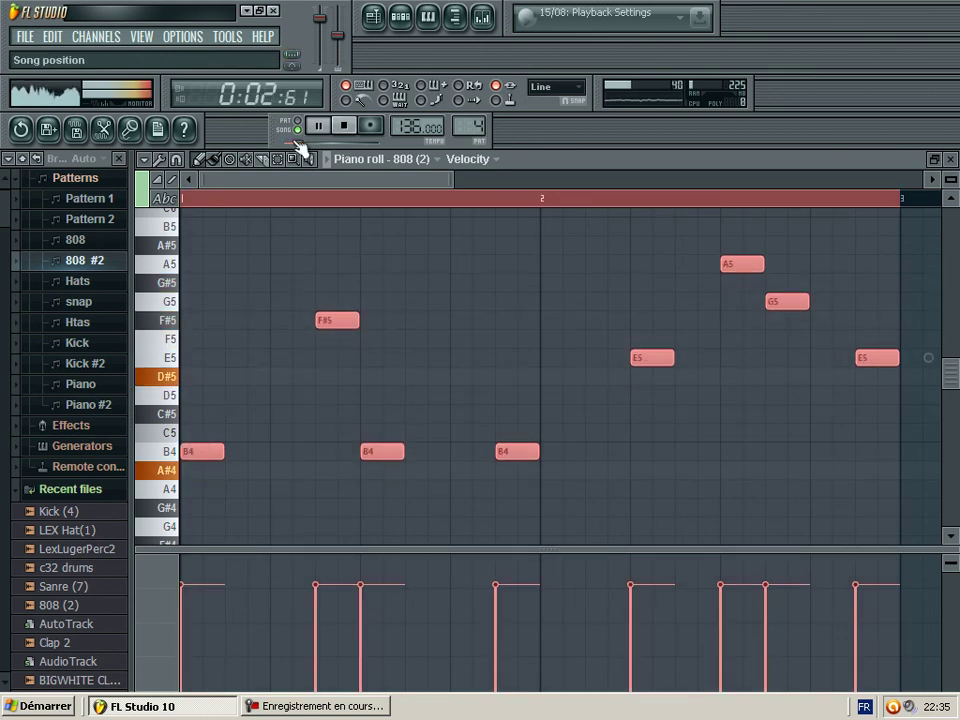
key("Escape")
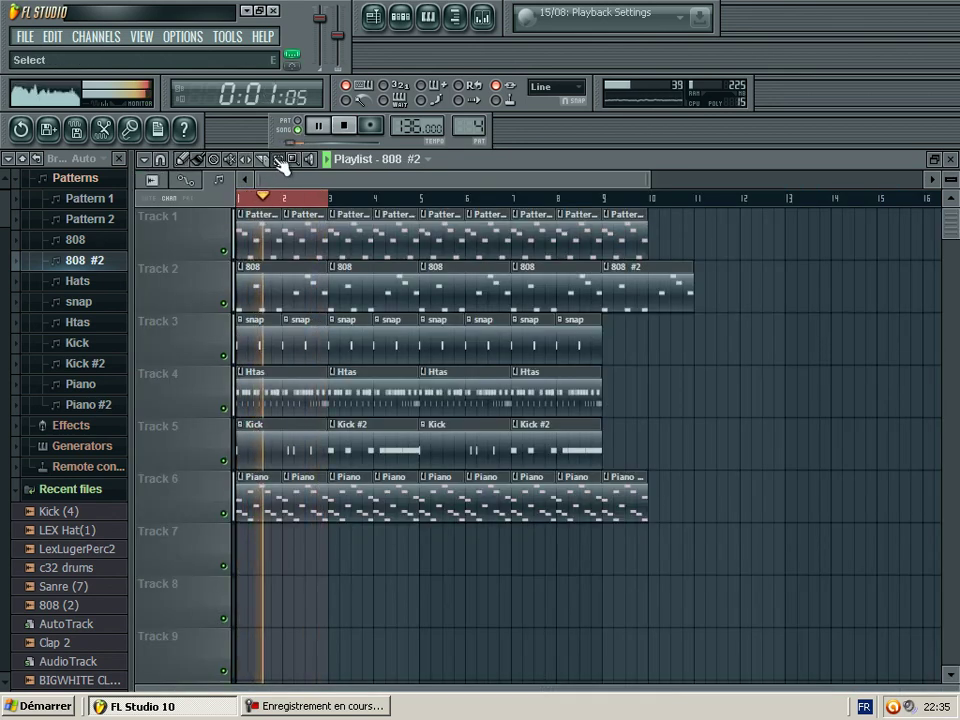
Try to duplicate the snap, Htas and kick clips of bars 5 to 8 on Tracks 3 to 5, and undo it.
left_click_drag(446, 318, 568, 449)
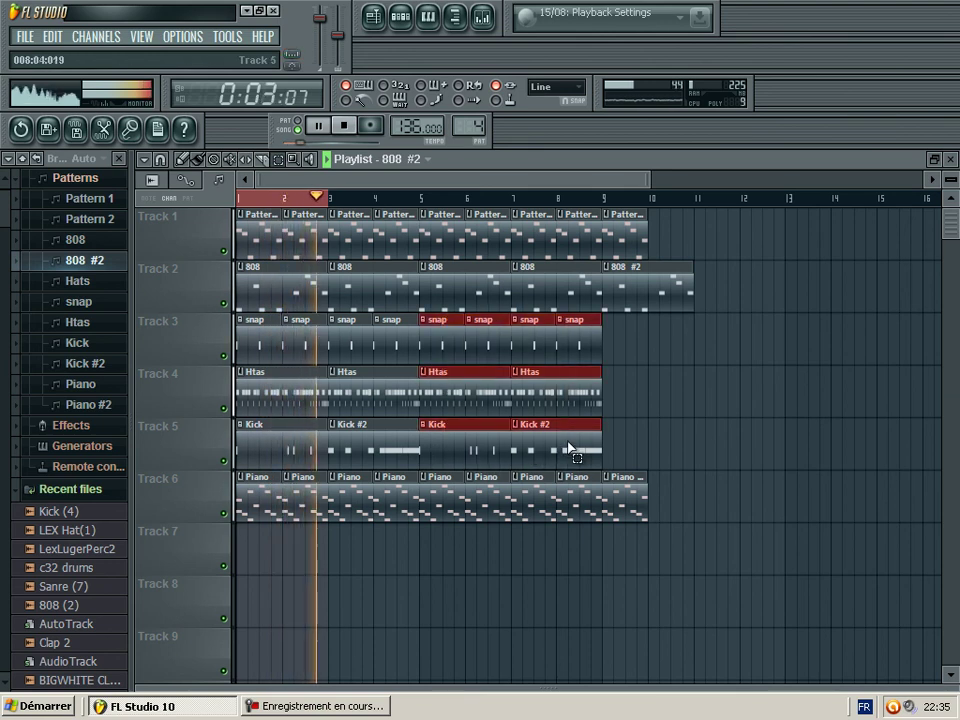
key("ctrl+b")
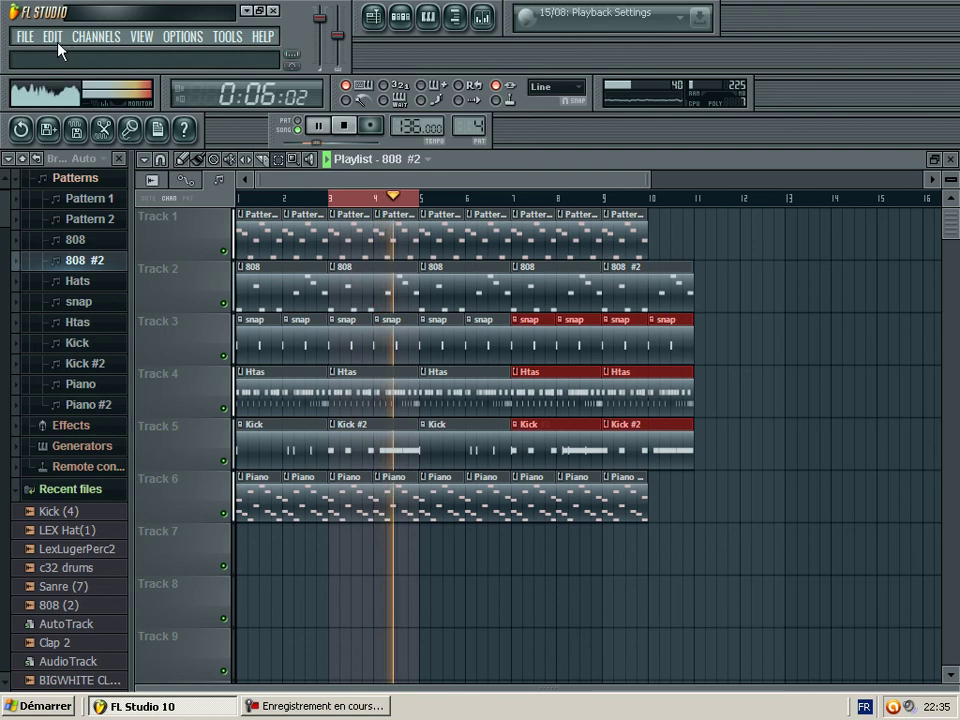
key("ctrl+z")
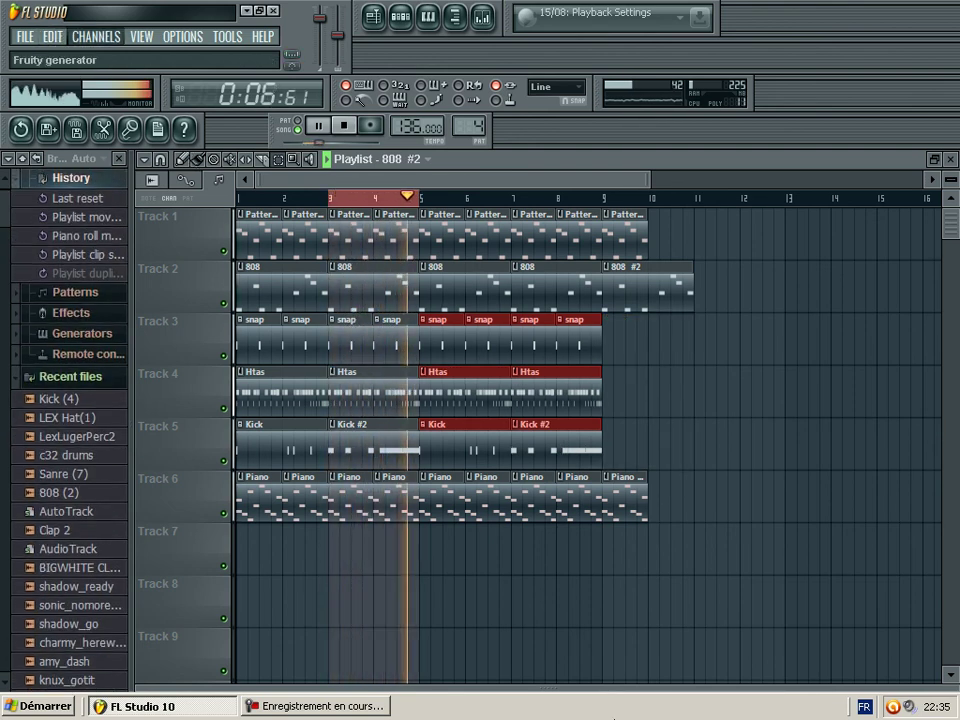
Restart playback, check the audio device settings and close the settings window.
key("space")
key("space")
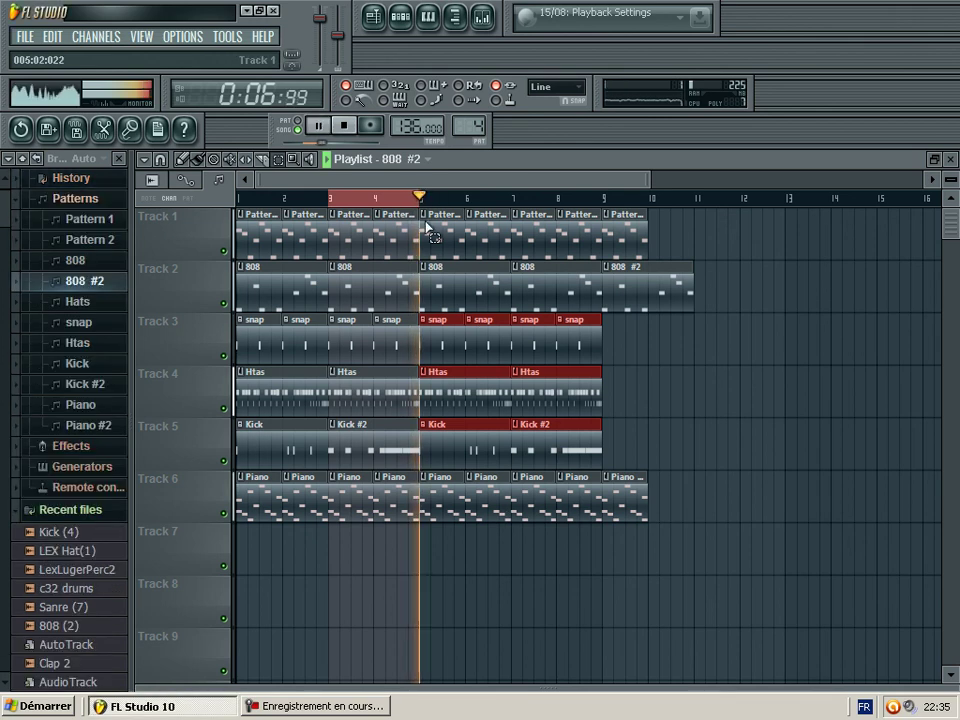
left_click(185, 36)
left_click(211, 109)
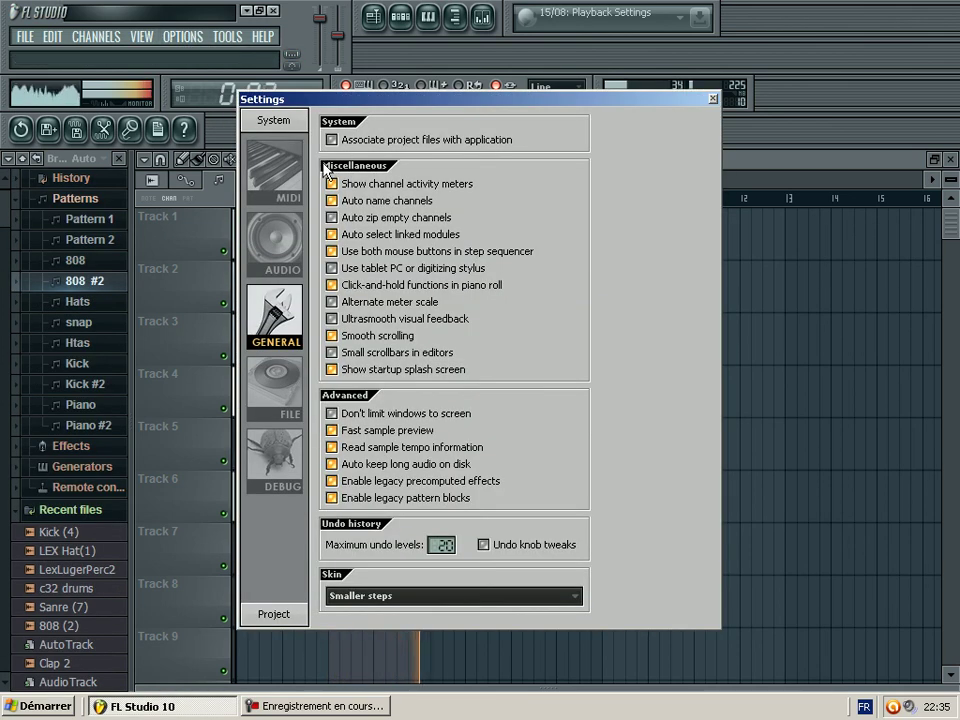
left_click(275, 240)
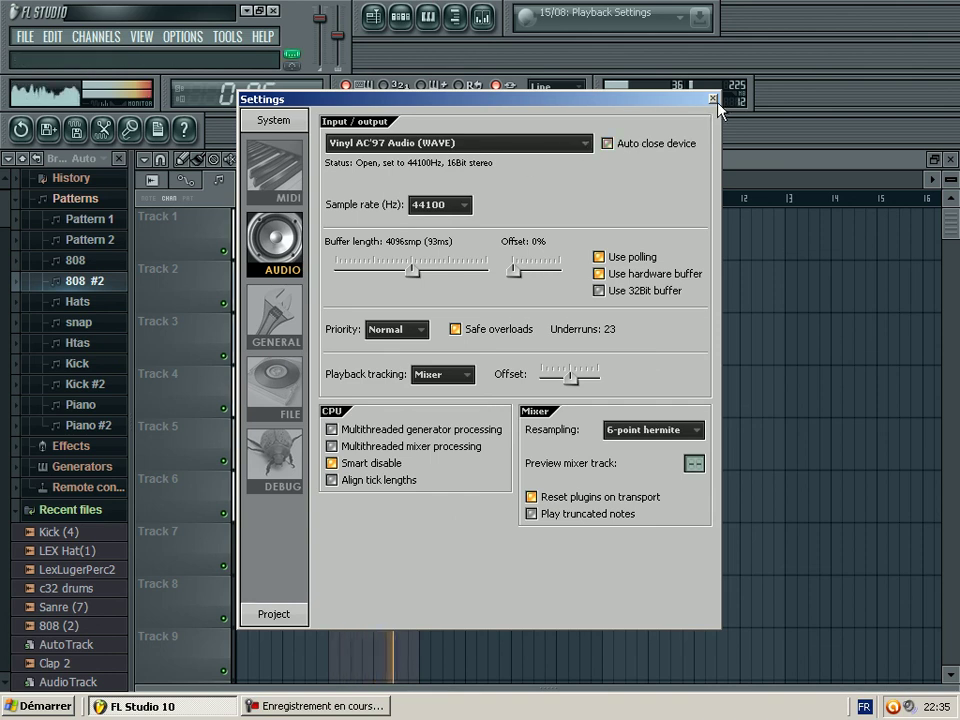
left_click(712, 98)
Select the bar 9 clips on Tracks 1, 2 and 6 and loop playback over bars 9 and 10.
left_click(416, 200)
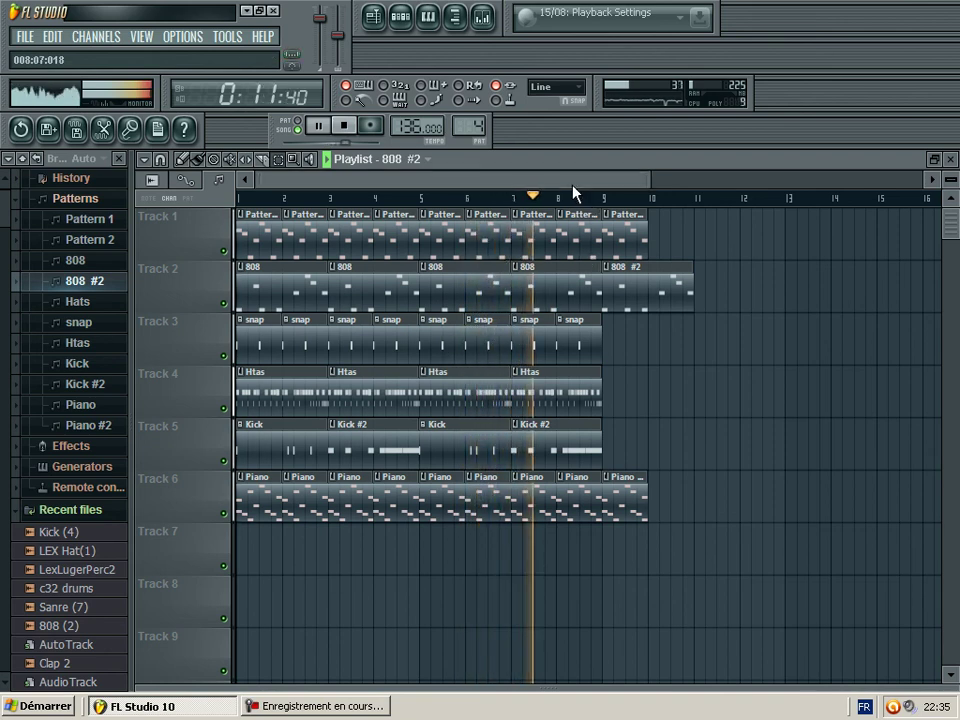
left_click_drag(509, 200, 583, 168)
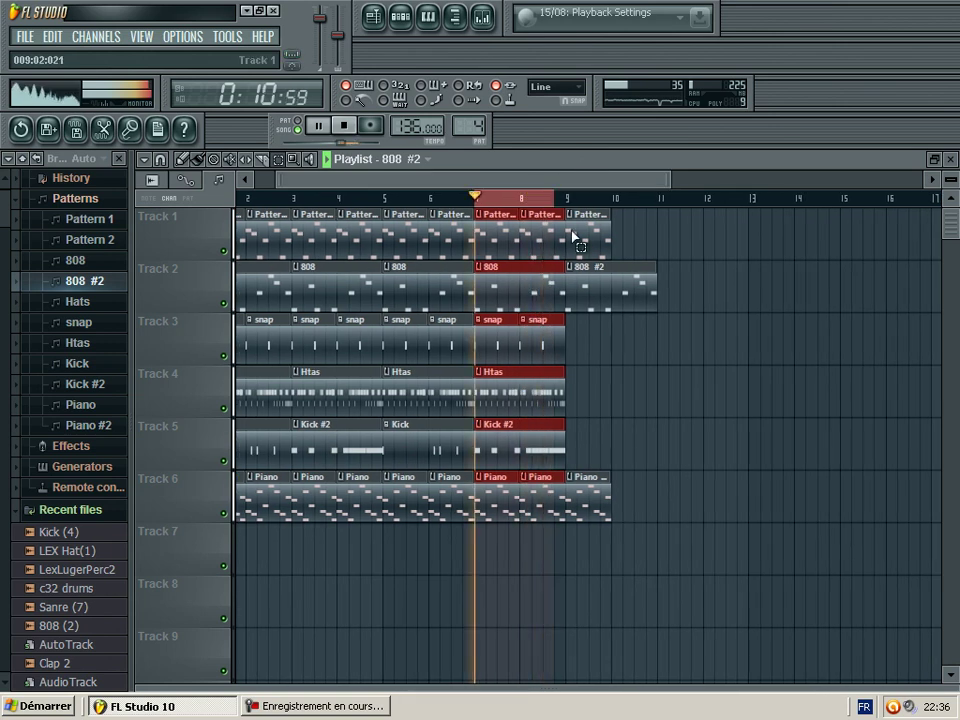
left_click(573, 236)
left_click_drag(573, 236, 662, 503)
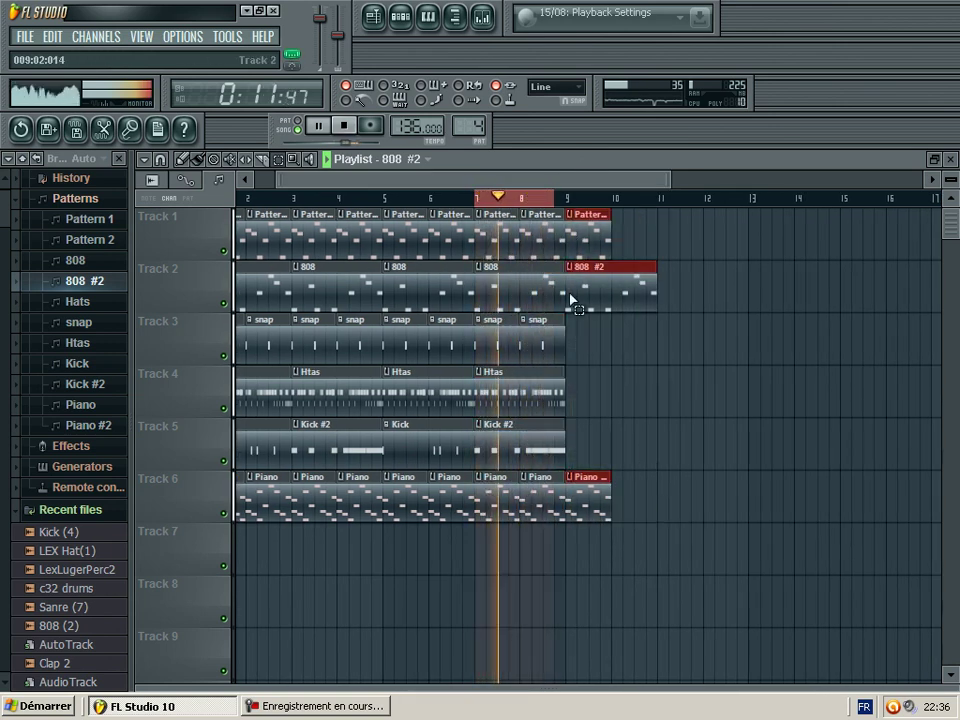
left_click_drag(566, 203, 658, 199)
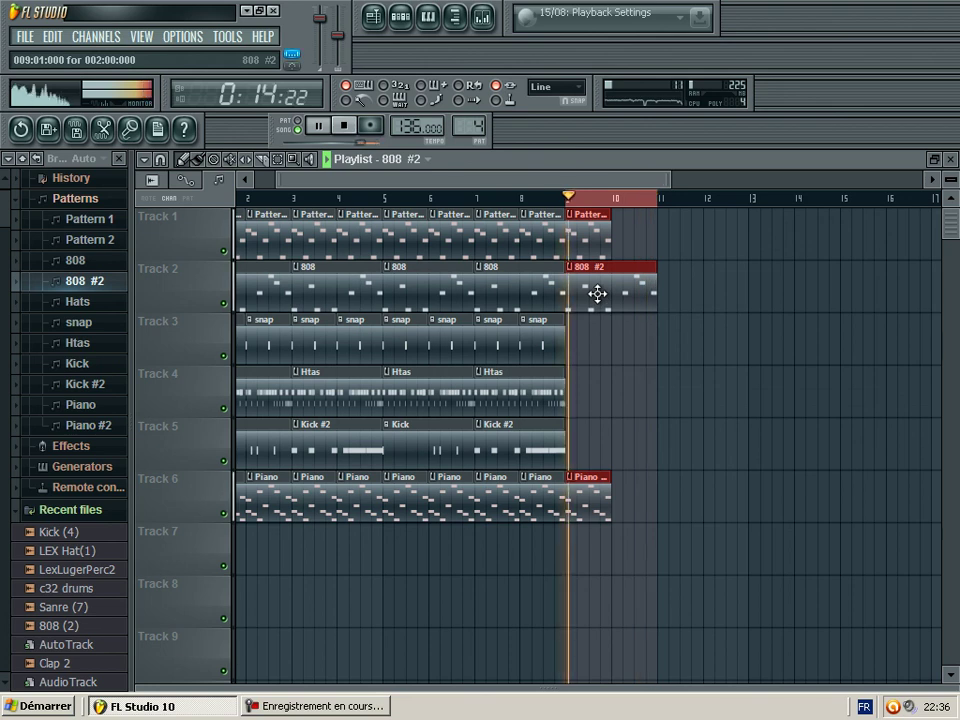
Review the notes of the Piano #2 clip at bar 9 in the piano roll and return to the playlist.
double_click(600, 505)
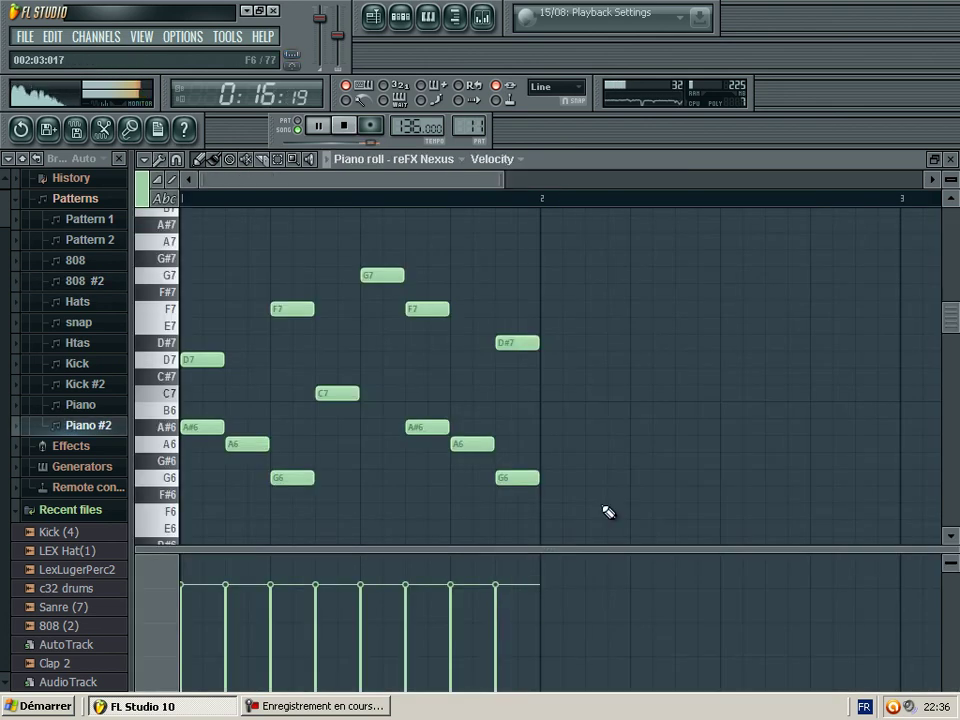
left_click(950, 160)
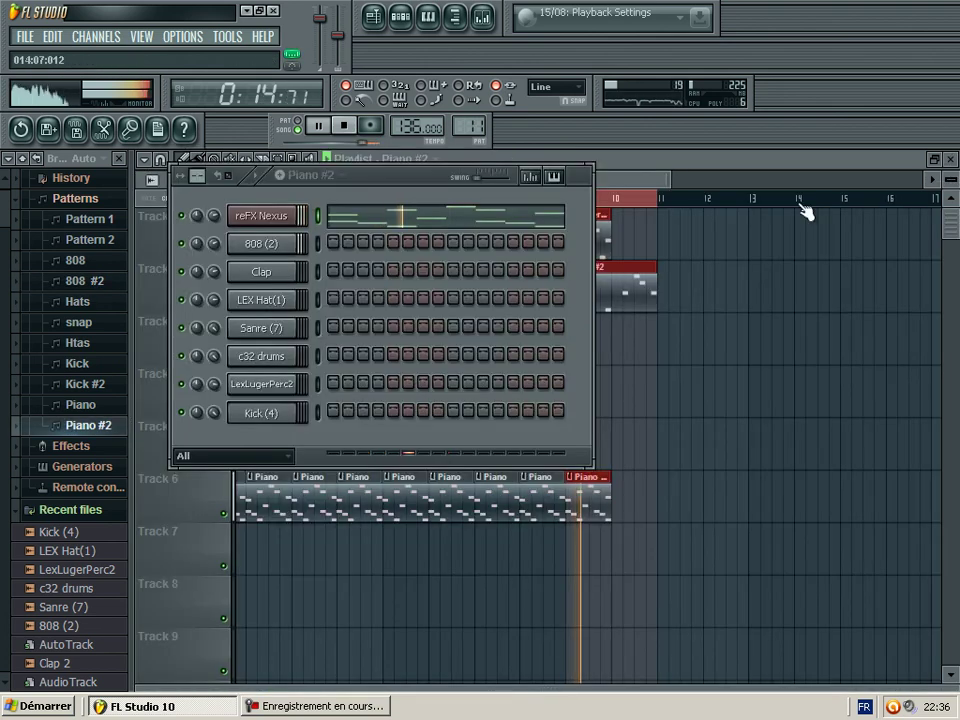
left_click(602, 220)
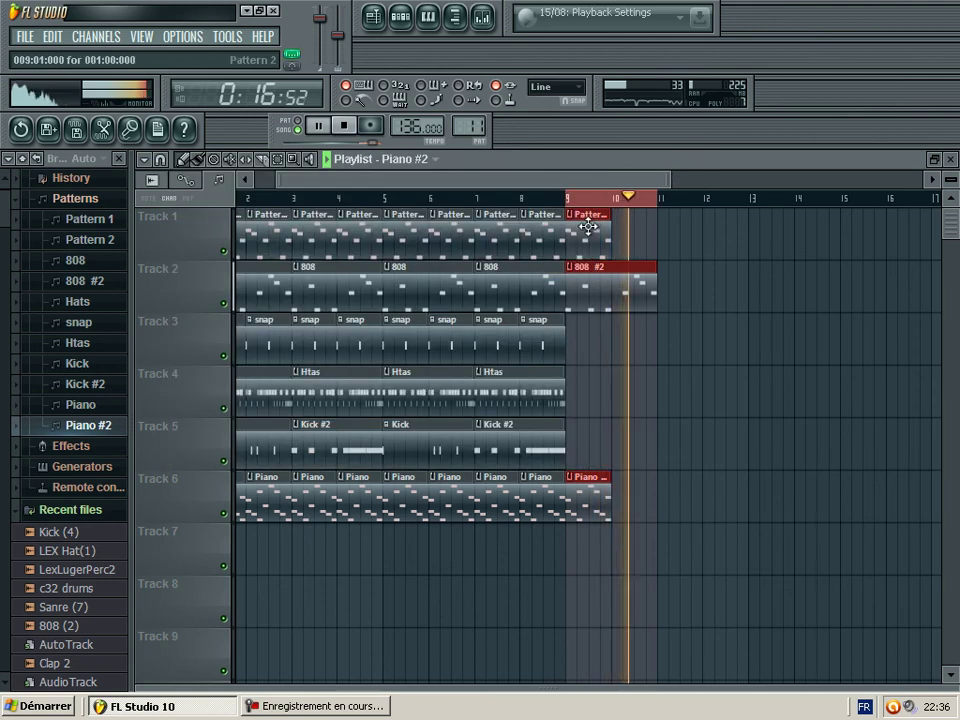
Transpose all notes of Pattern 2 up one semitone and close the piano roll.
double_click(590, 226)
key("ctrl+a")
key("space")
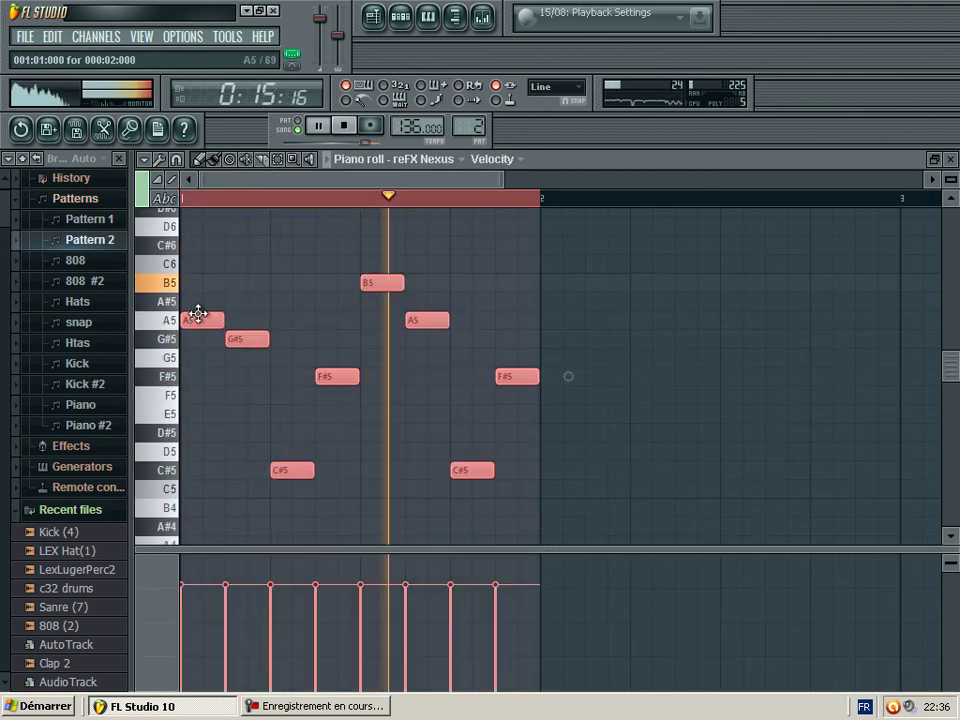
left_click_drag(214, 315, 189, 300)
left_click(950, 160)
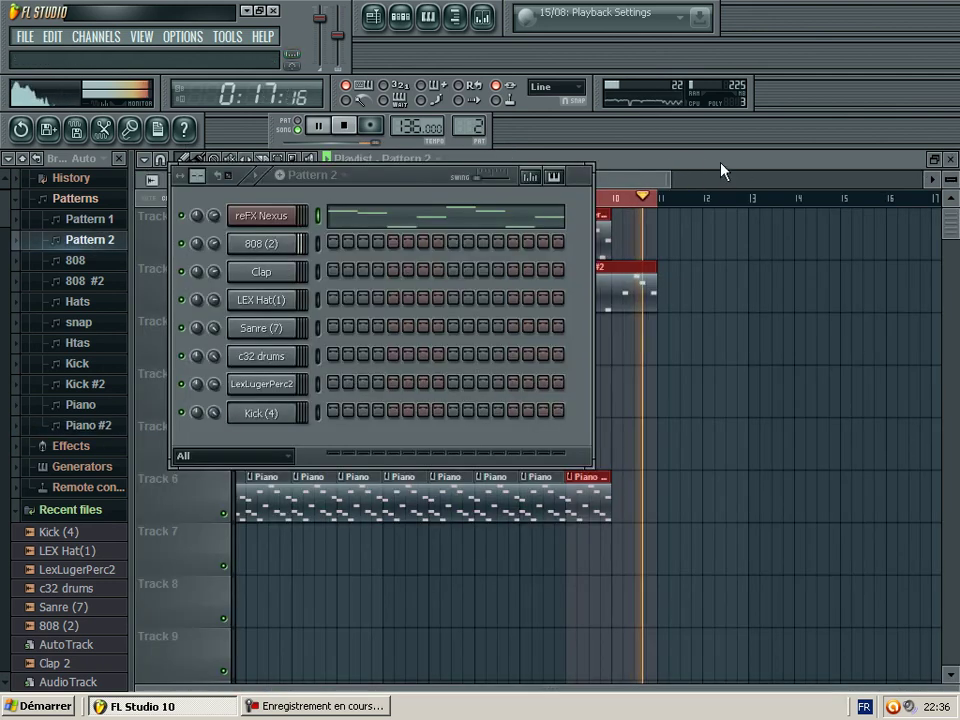
Add Pattern 2 at bar 10 on Track 1 and snap clips at bars 9 and 10 on Track 3, deleting the Piano #2 clip.
left_click(590, 225)
left_click(618, 232)
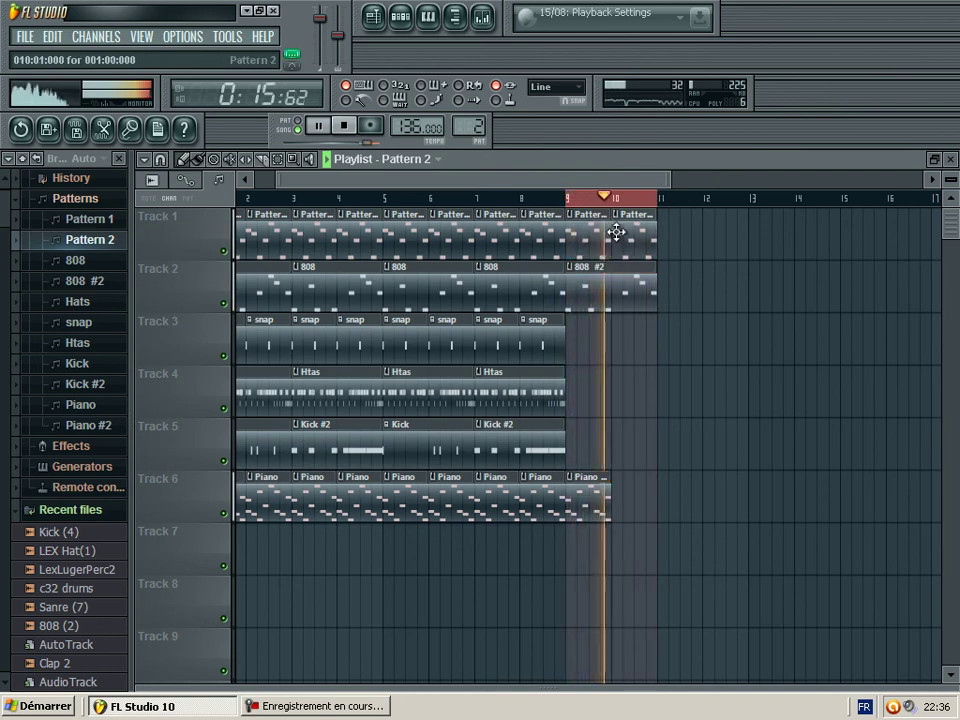
left_click(588, 335)
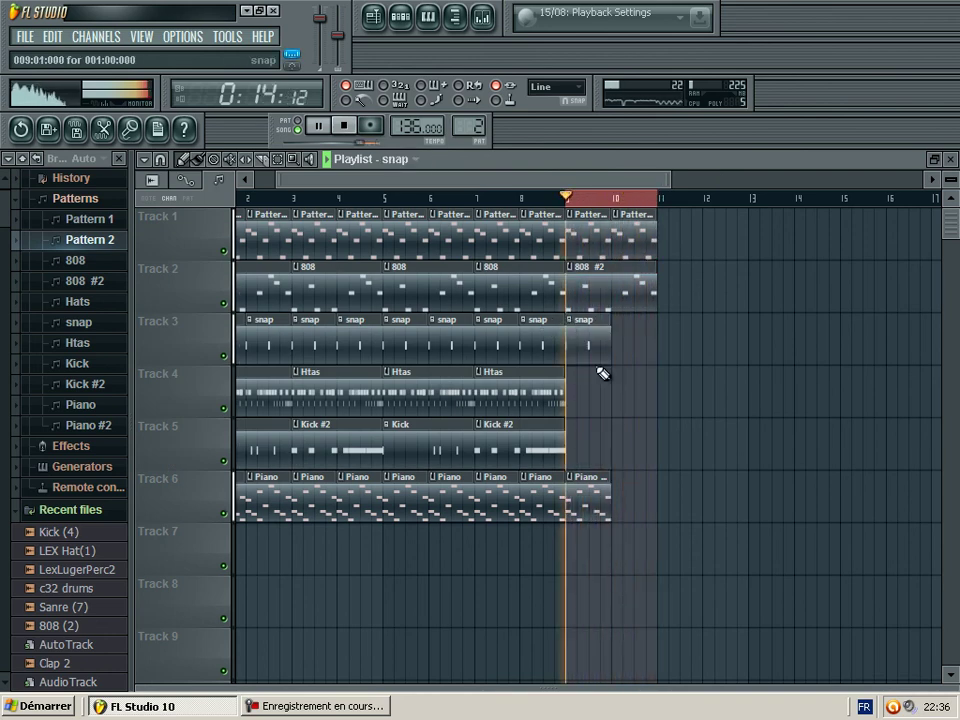
right_click(605, 505)
left_click(624, 343)
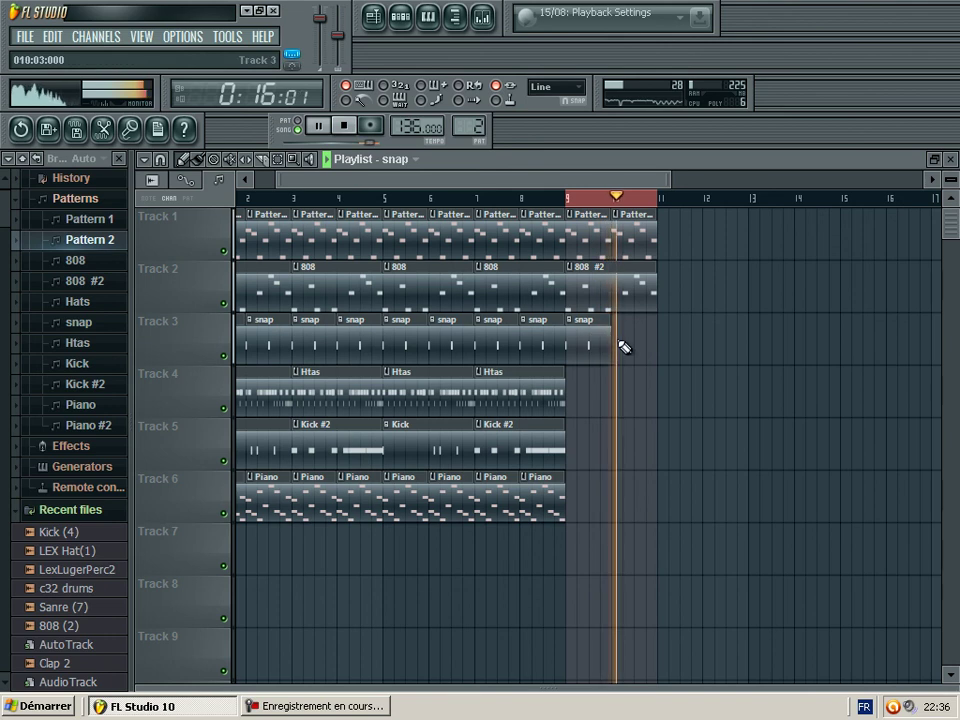
Place a Kick #2 clip at bar 9 on Track 5 and one-bar Htas clips at bars 9 and 10 on Track 4.
left_click(529, 434)
left_click(568, 445)
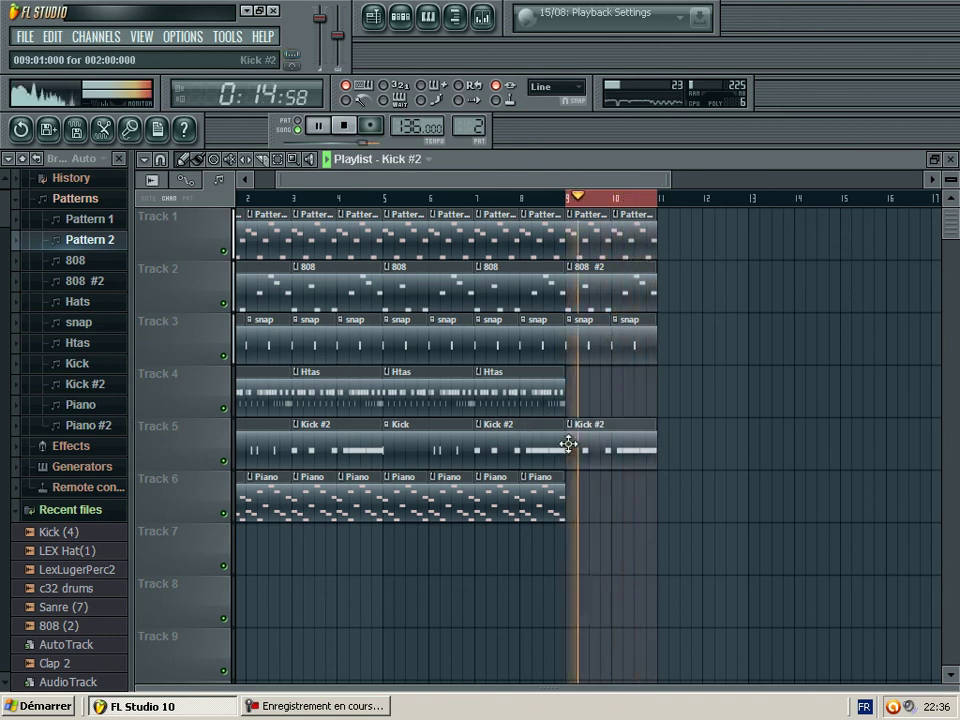
left_click(536, 381)
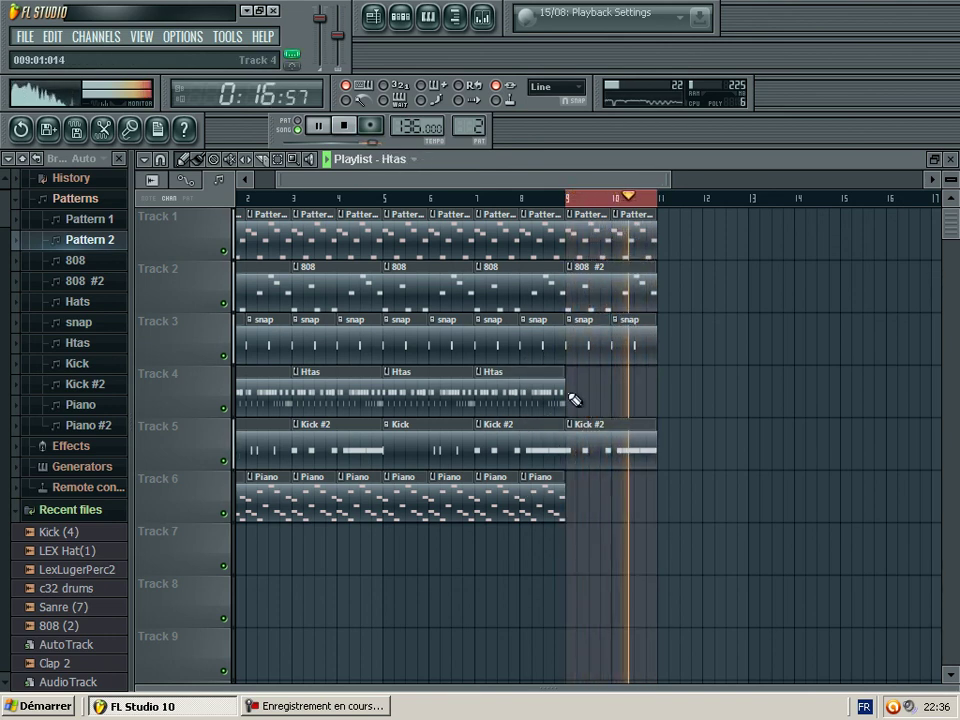
left_click(572, 399)
left_click_drag(651, 390, 626, 374)
left_click(625, 380)
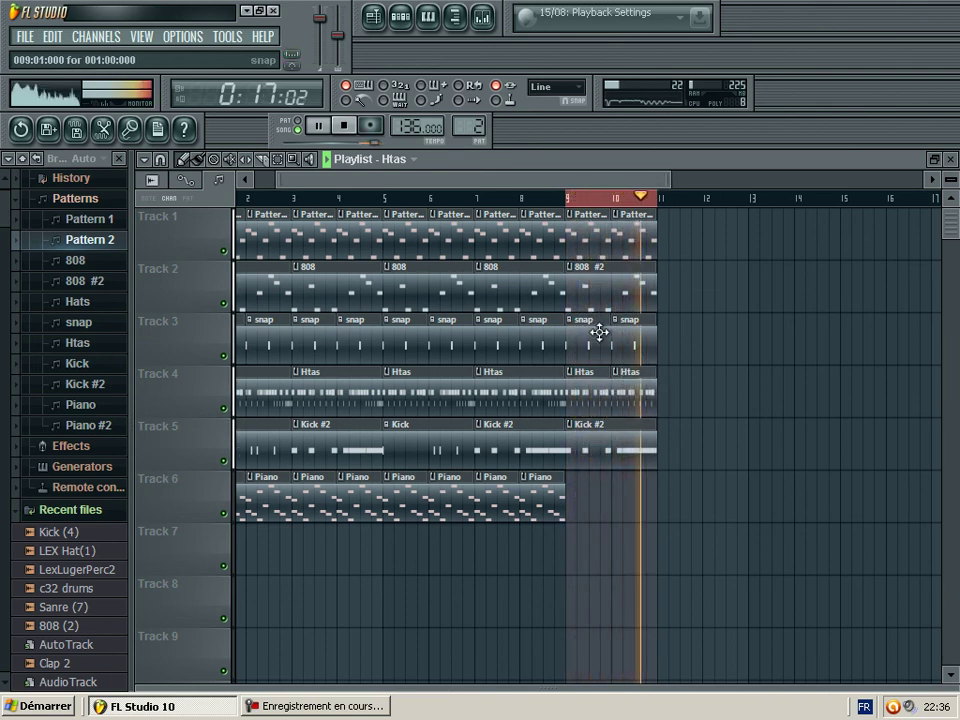
Duplicate the clips of bars 9 and 10 on Tracks 1 to 5 three times to fill up to bar 16.
left_click(272, 160)
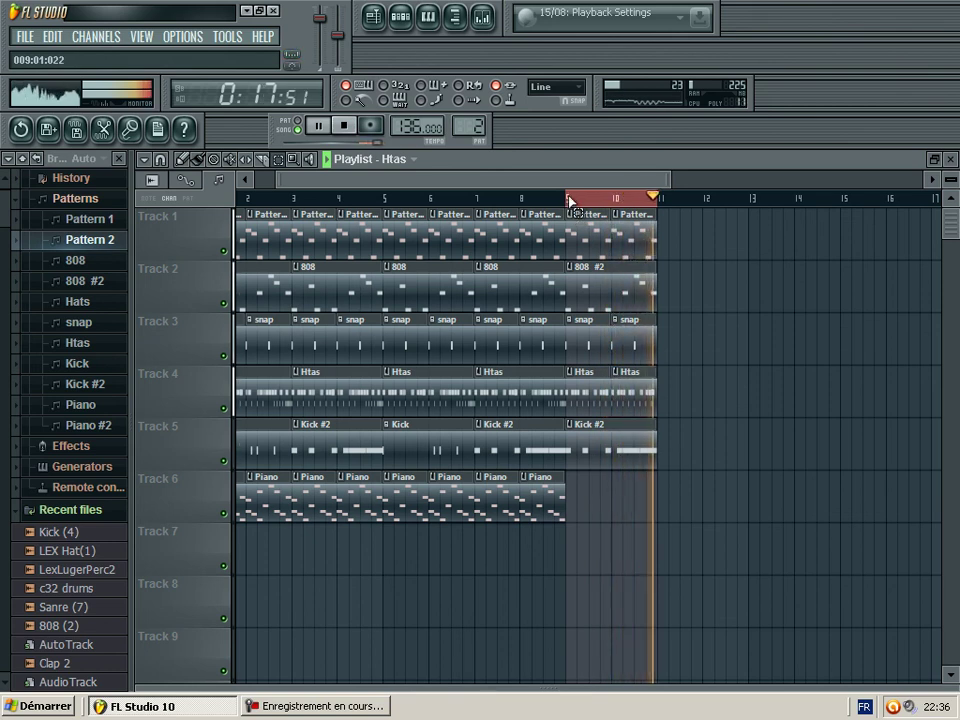
key("ctrl+b")
key("ctrl+b")
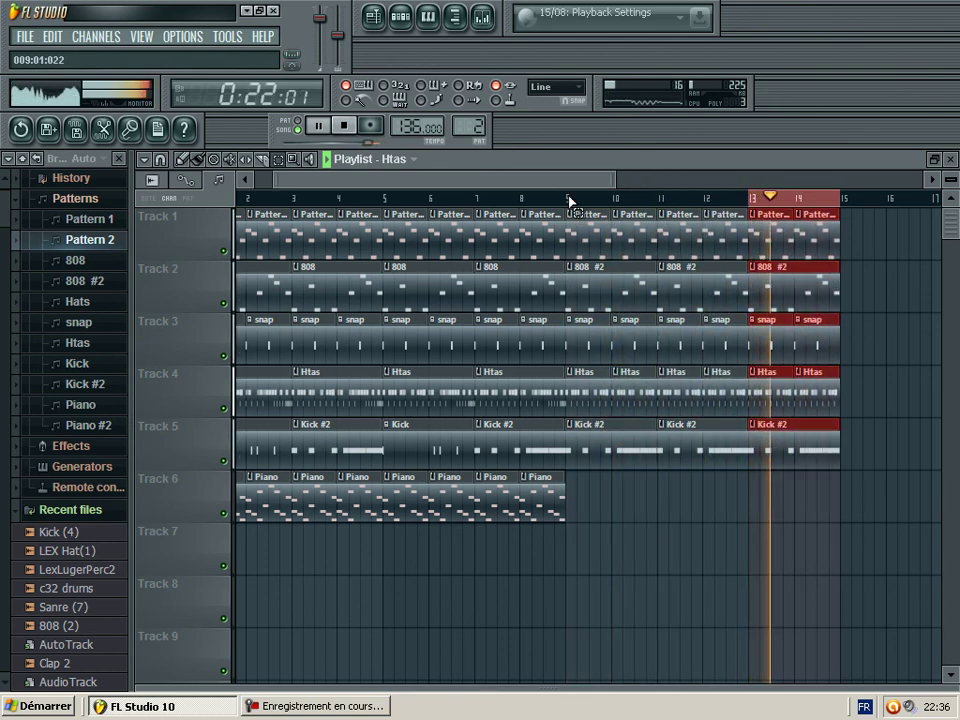
key("ctrl+b")
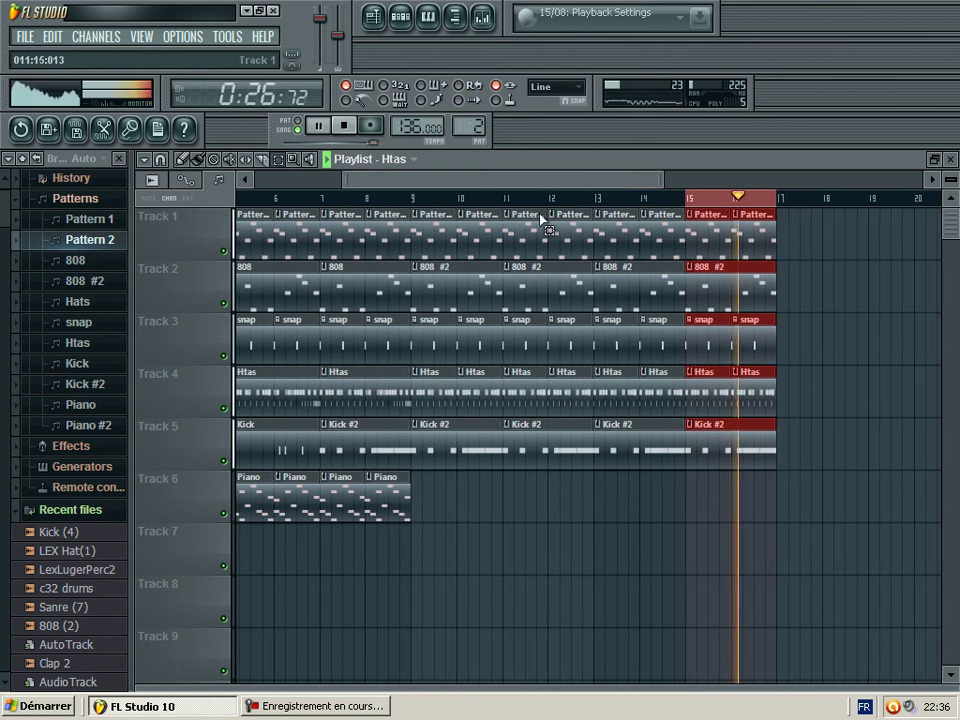
Select all clips from bar 9 to bar 16 and duplicate them once from bar 17.
left_click_drag(413, 205, 776, 178)
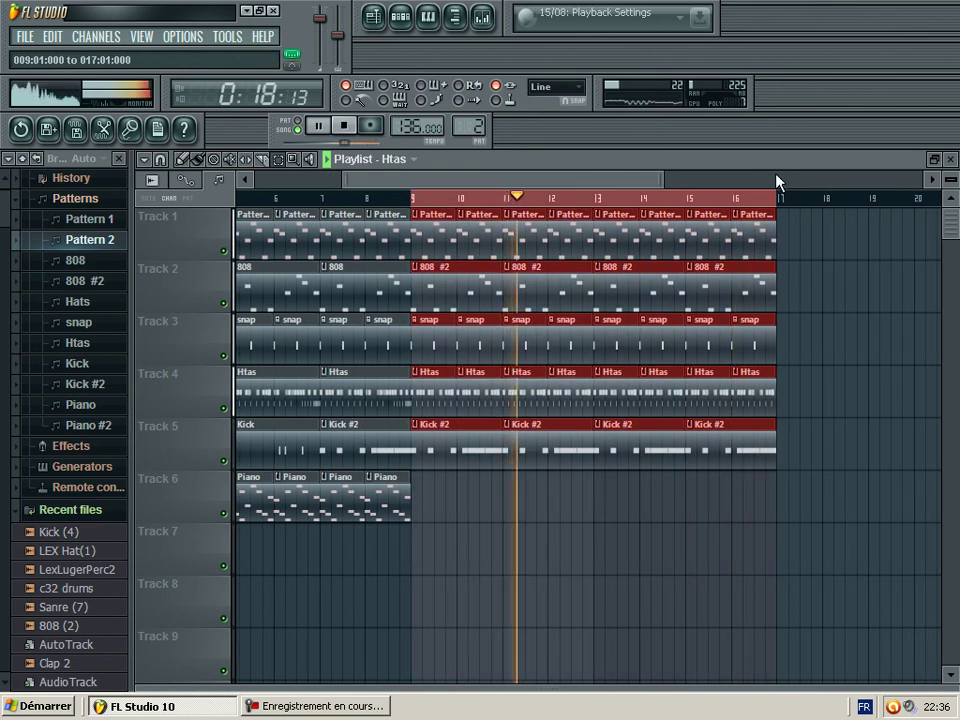
key("ctrl+b")
left_click_drag(510, 181, 280, 213)
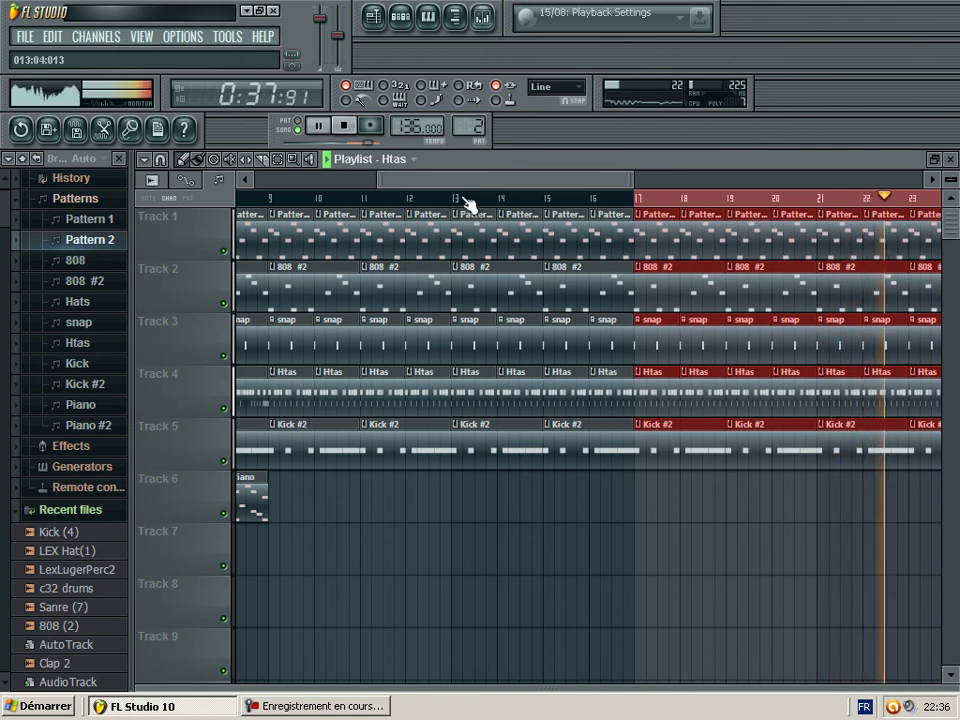
scroll(427, 190, "left", 3)
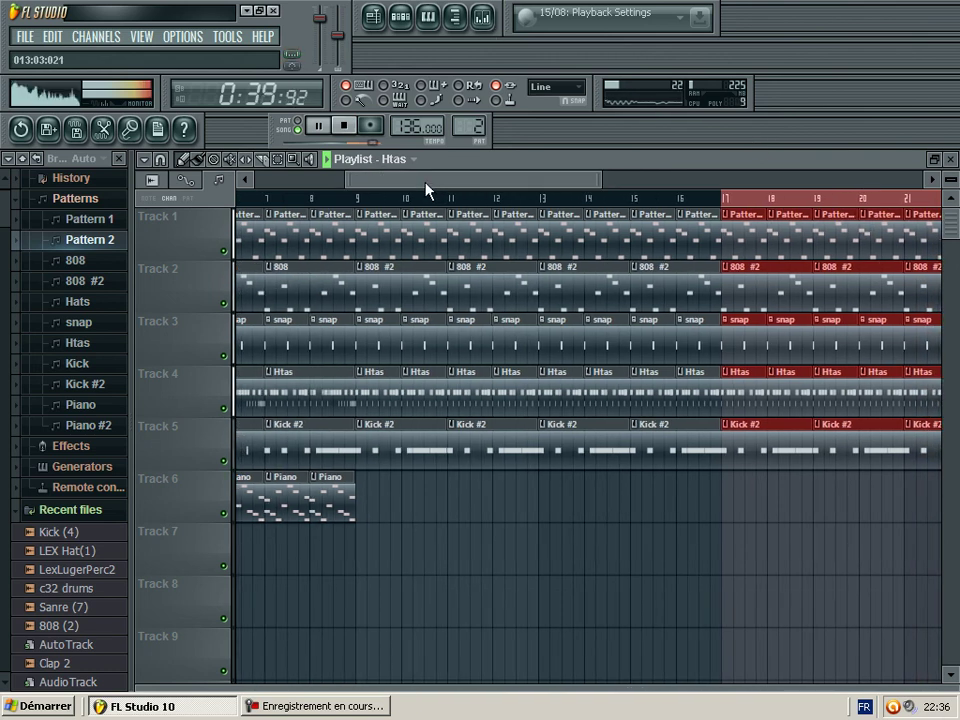
left_click(372, 707)
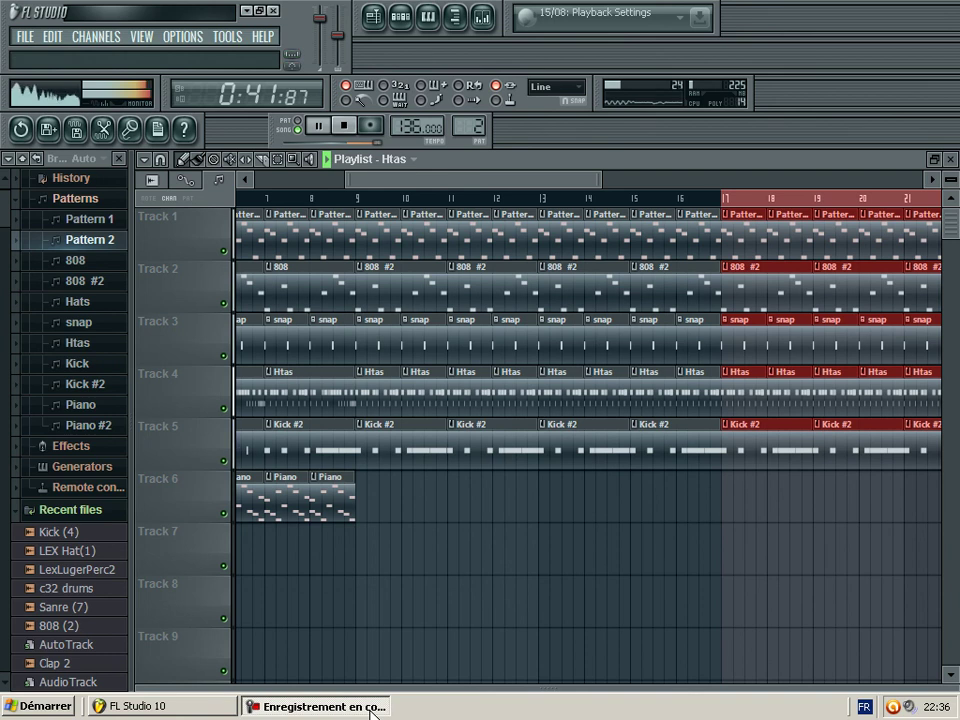